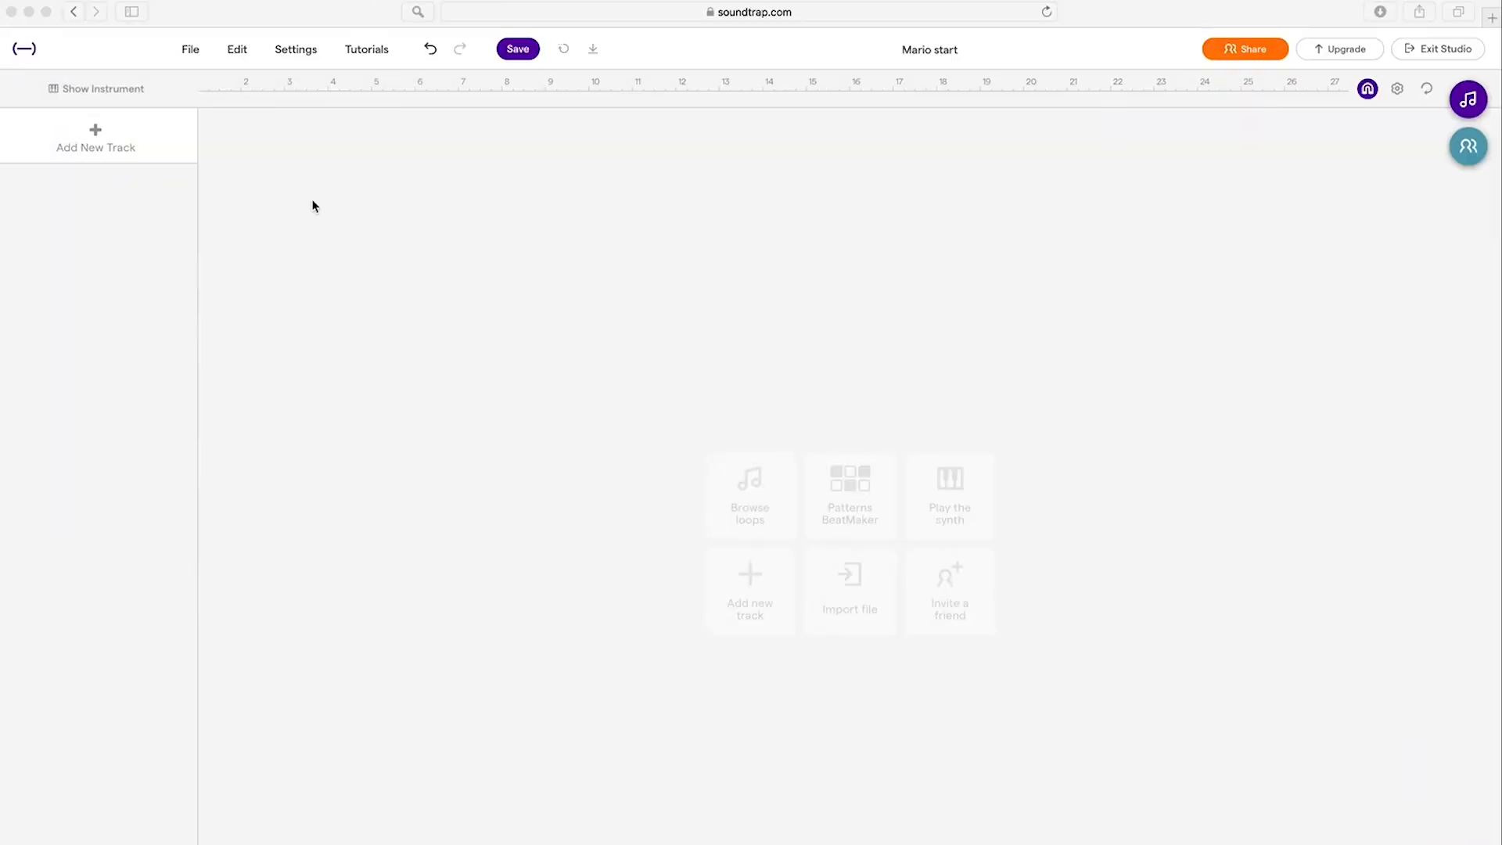
Add a new track with the Rhodes piano instrument and set the project tempo to 65 BPM.
left_click(104, 137)
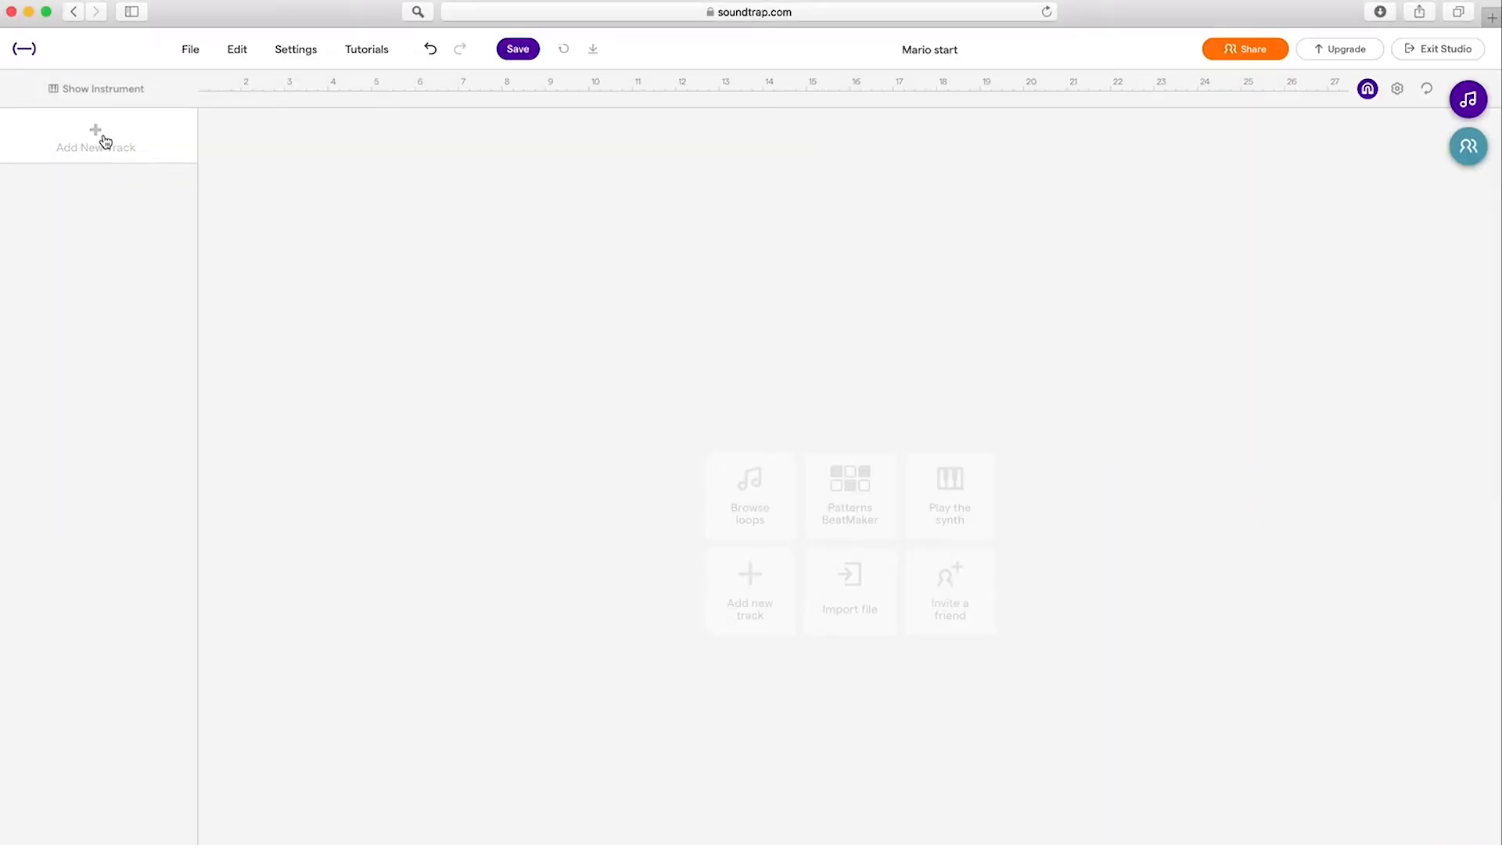
left_click(101, 137)
left_click(626, 409)
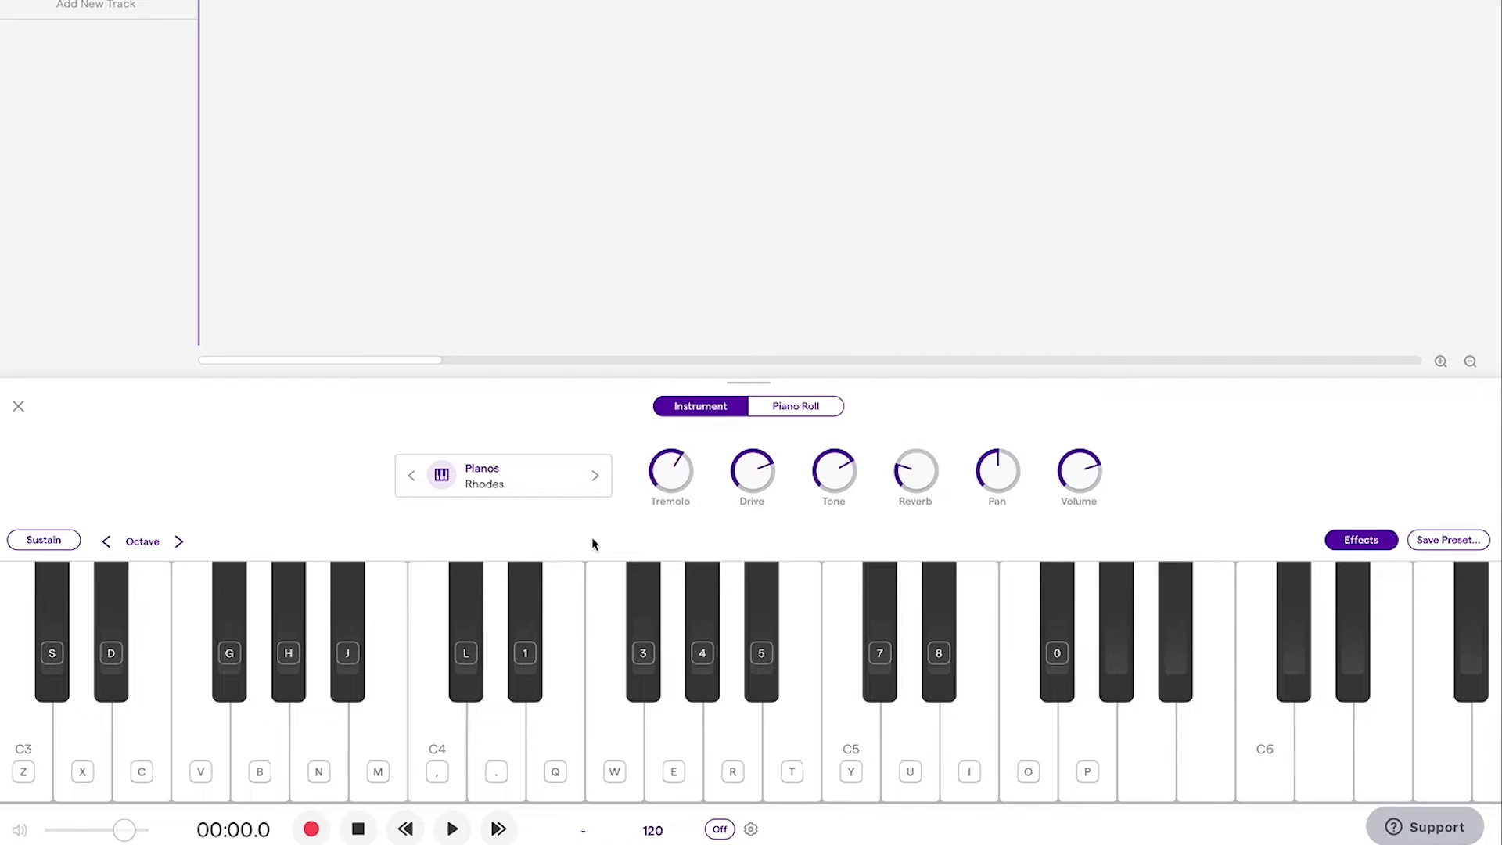
left_click(654, 831)
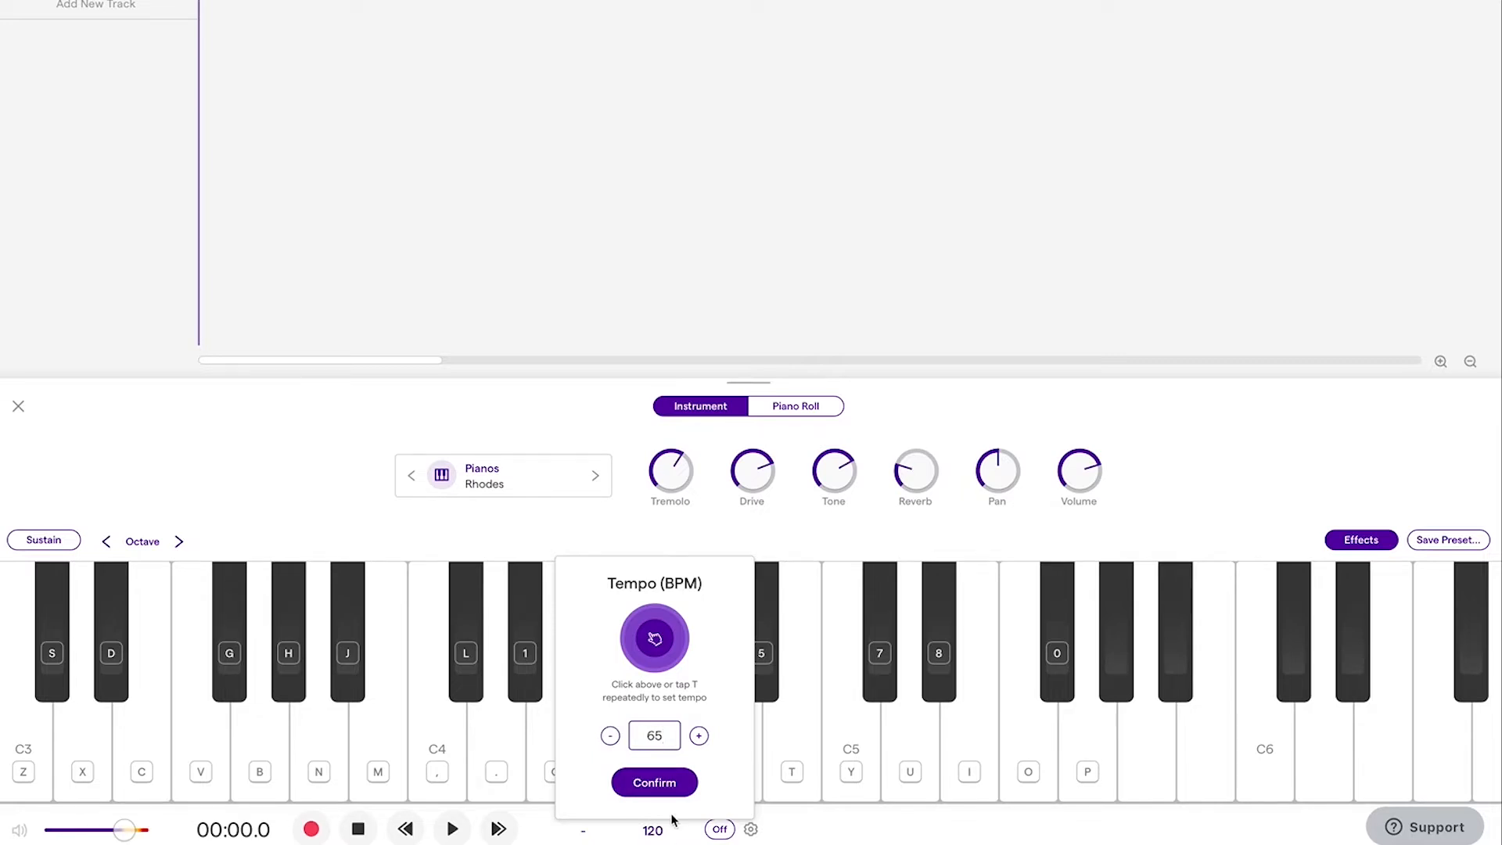
left_click(674, 785)
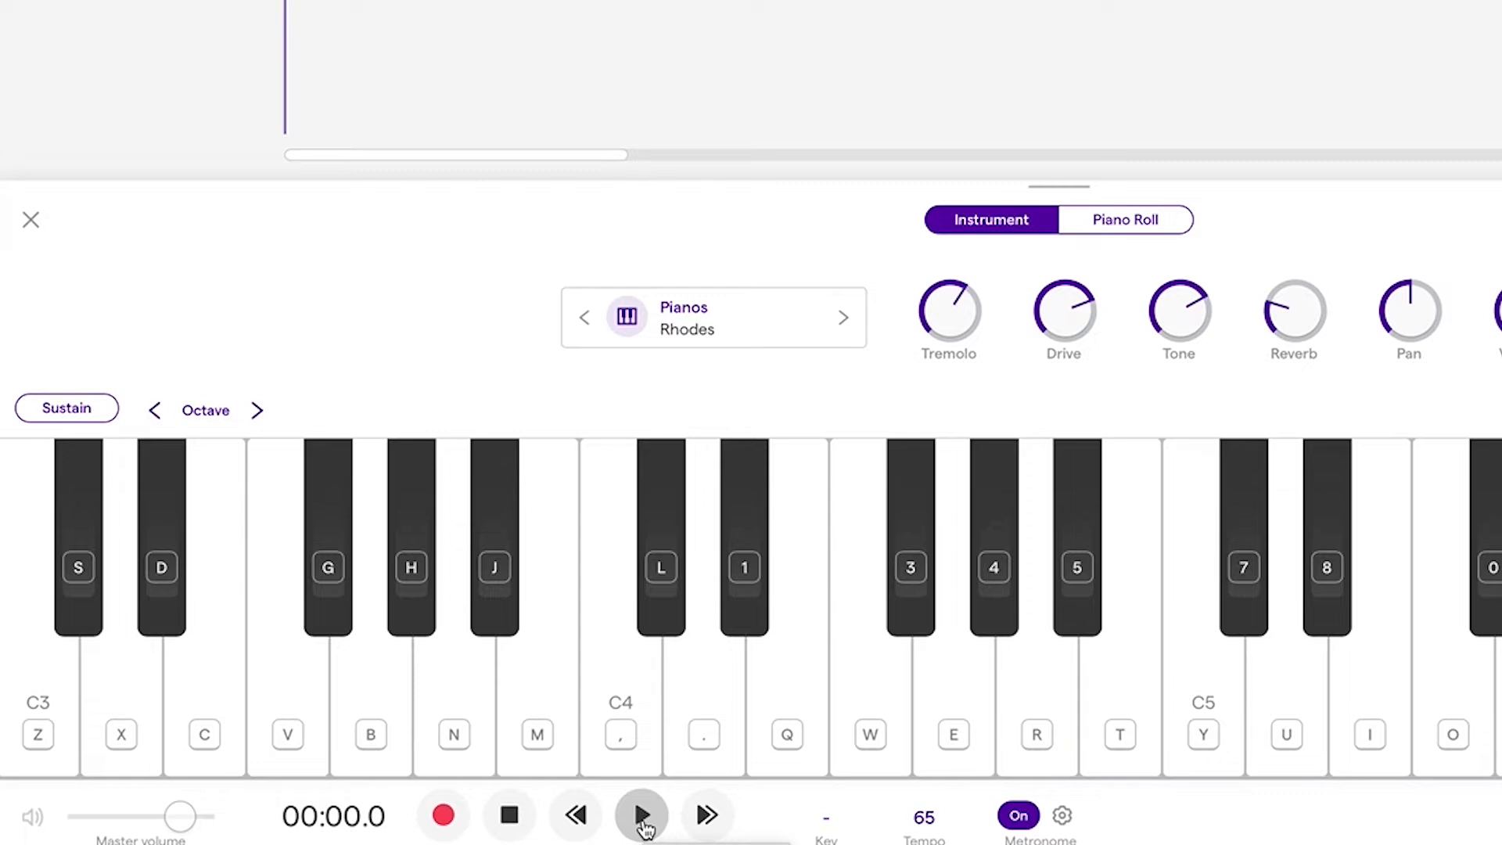
Practise the first melody phrase on the Rhodes piano without recording: C4, G3, E3, A3, B3, B♭3, A3.
key("comma")
key("m")
key("comma")
key("comma")
key("b")
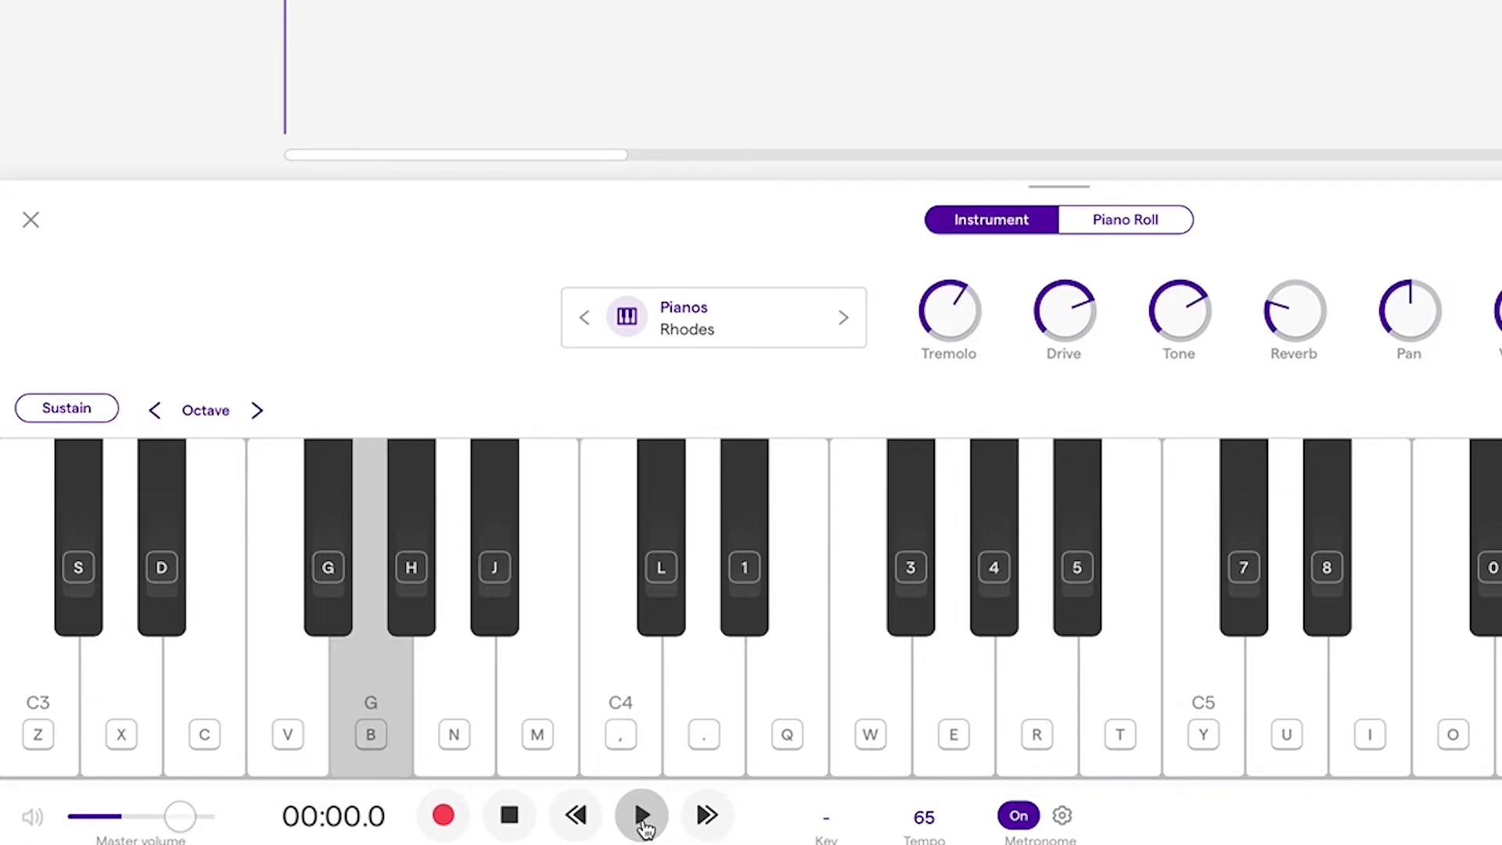
key("c")
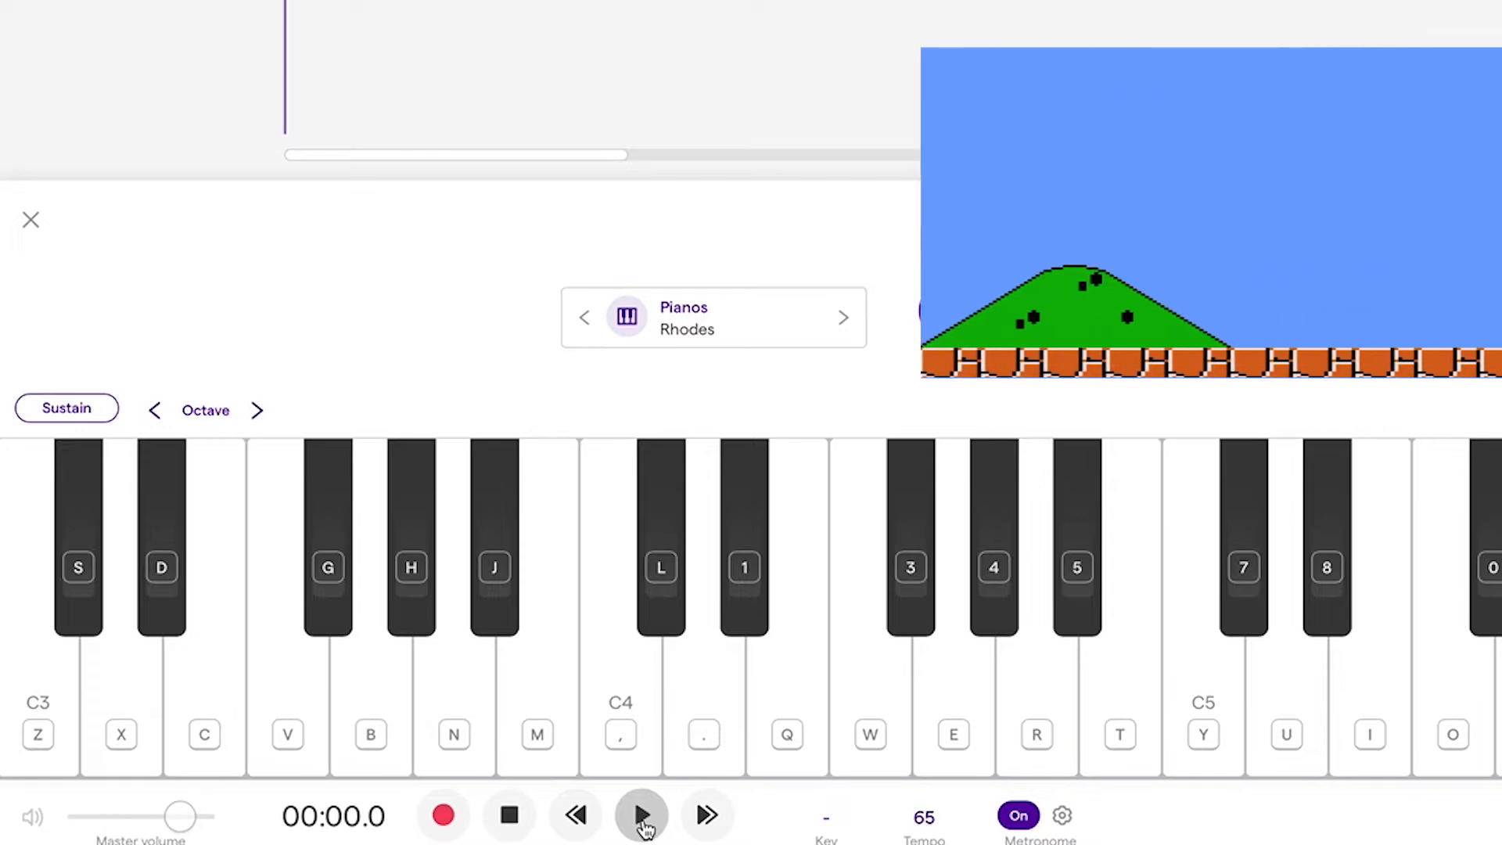
key("n")
key("m")
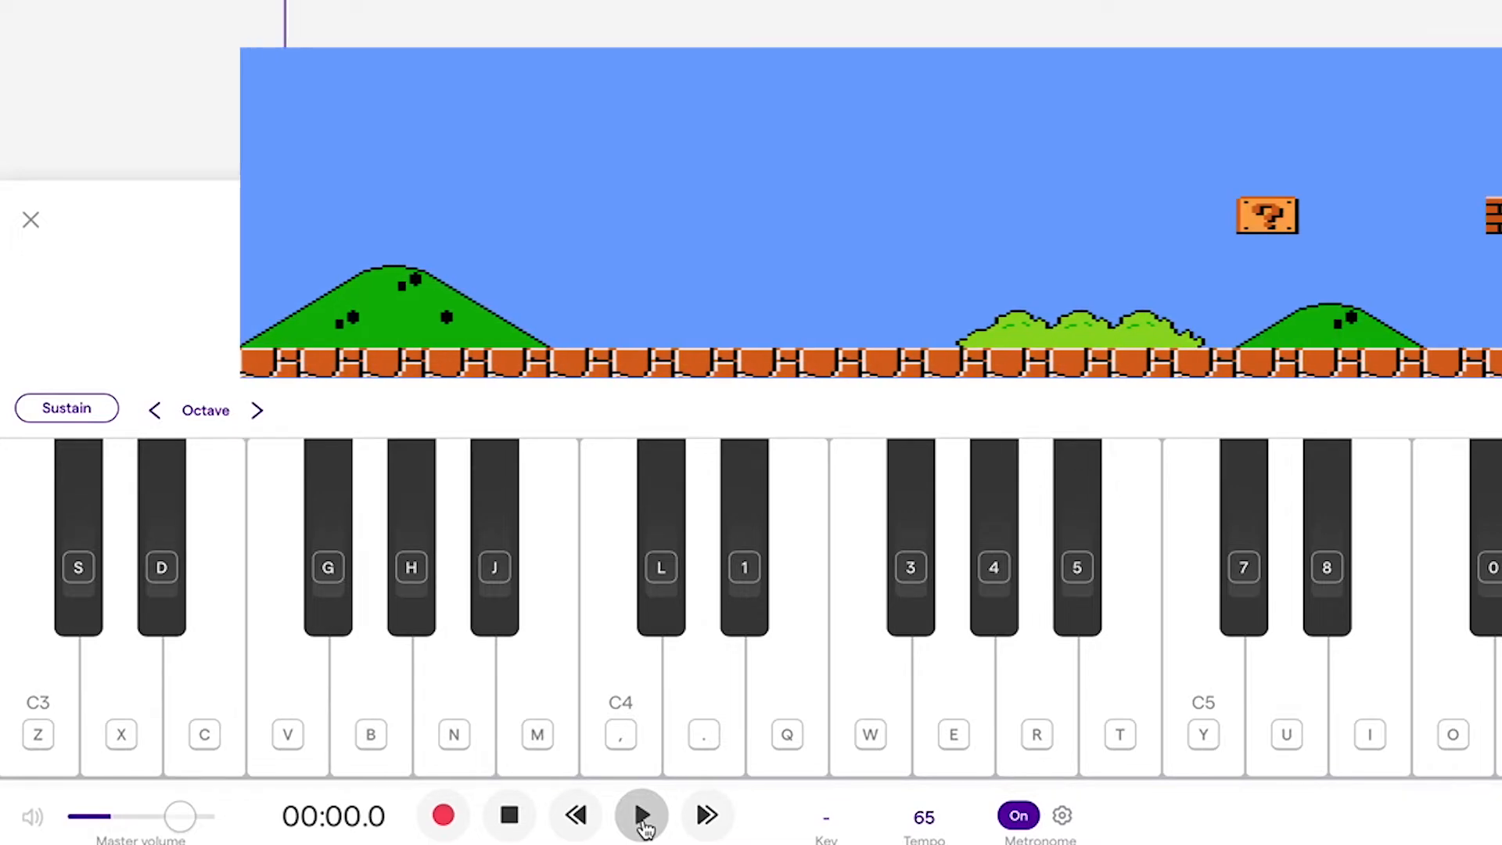
key("j")
key("n")
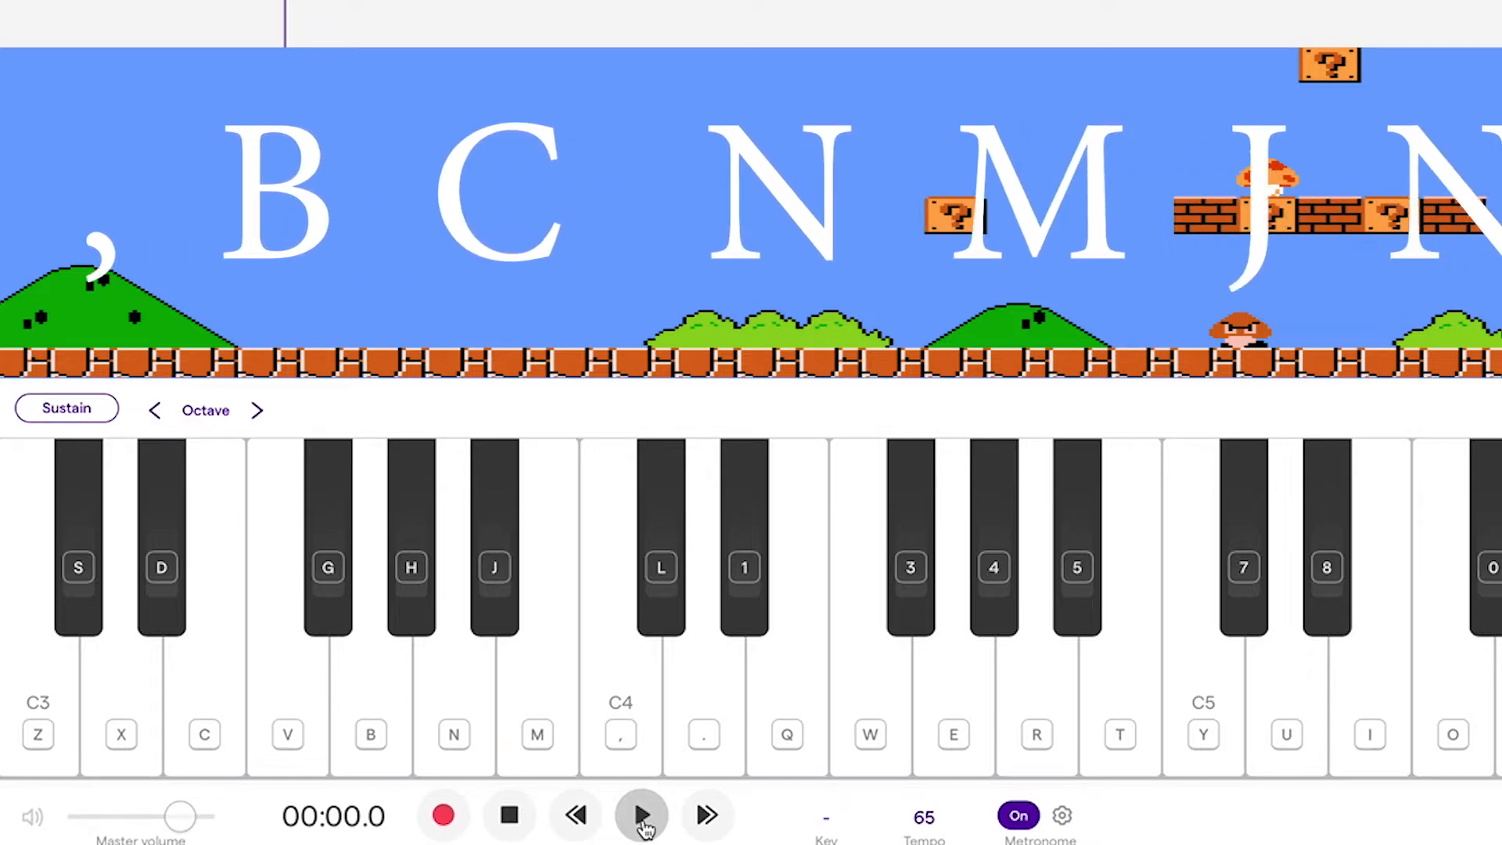
key("comma")
key("b")
key("c")
key("n")
key("m")
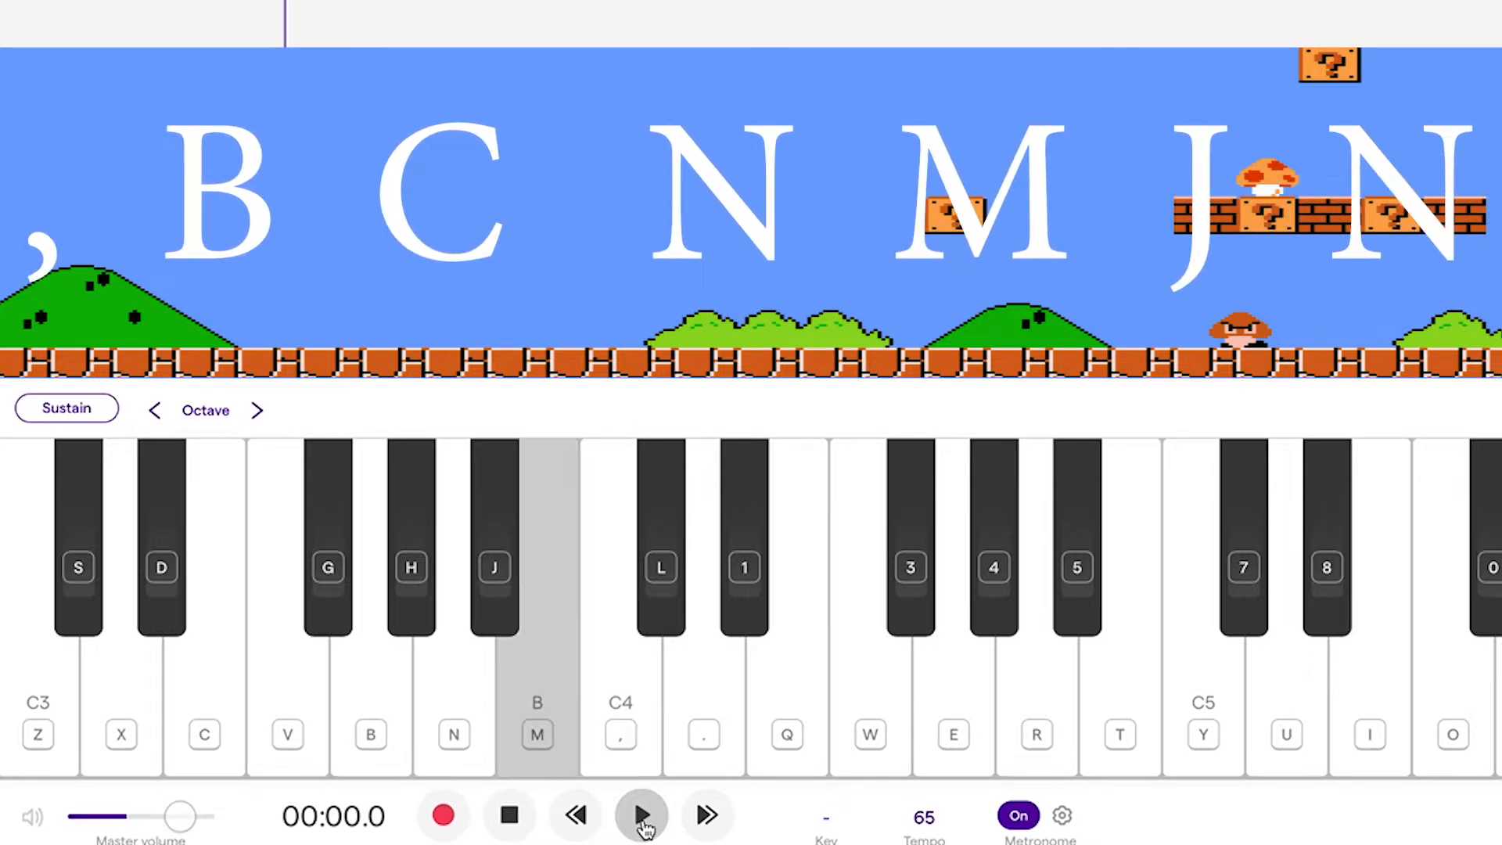
key("n")
key("comma")
key("b")
key("m")
key("n")
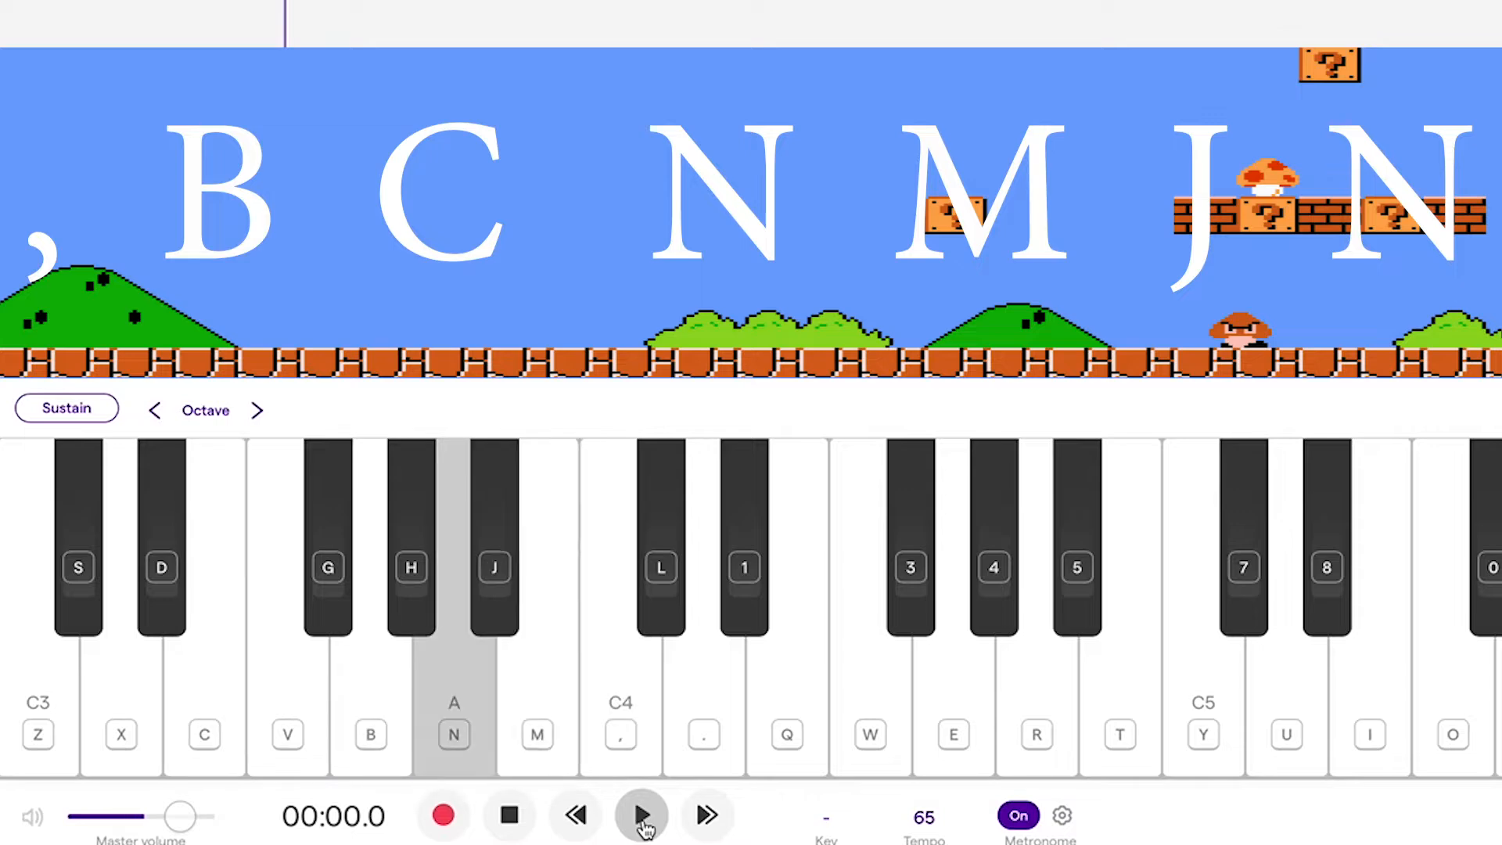
Record the first melody phrase on the piano track: C4, G3, E3, A3, B3, B♭3, A3.
left_click(977, 806)
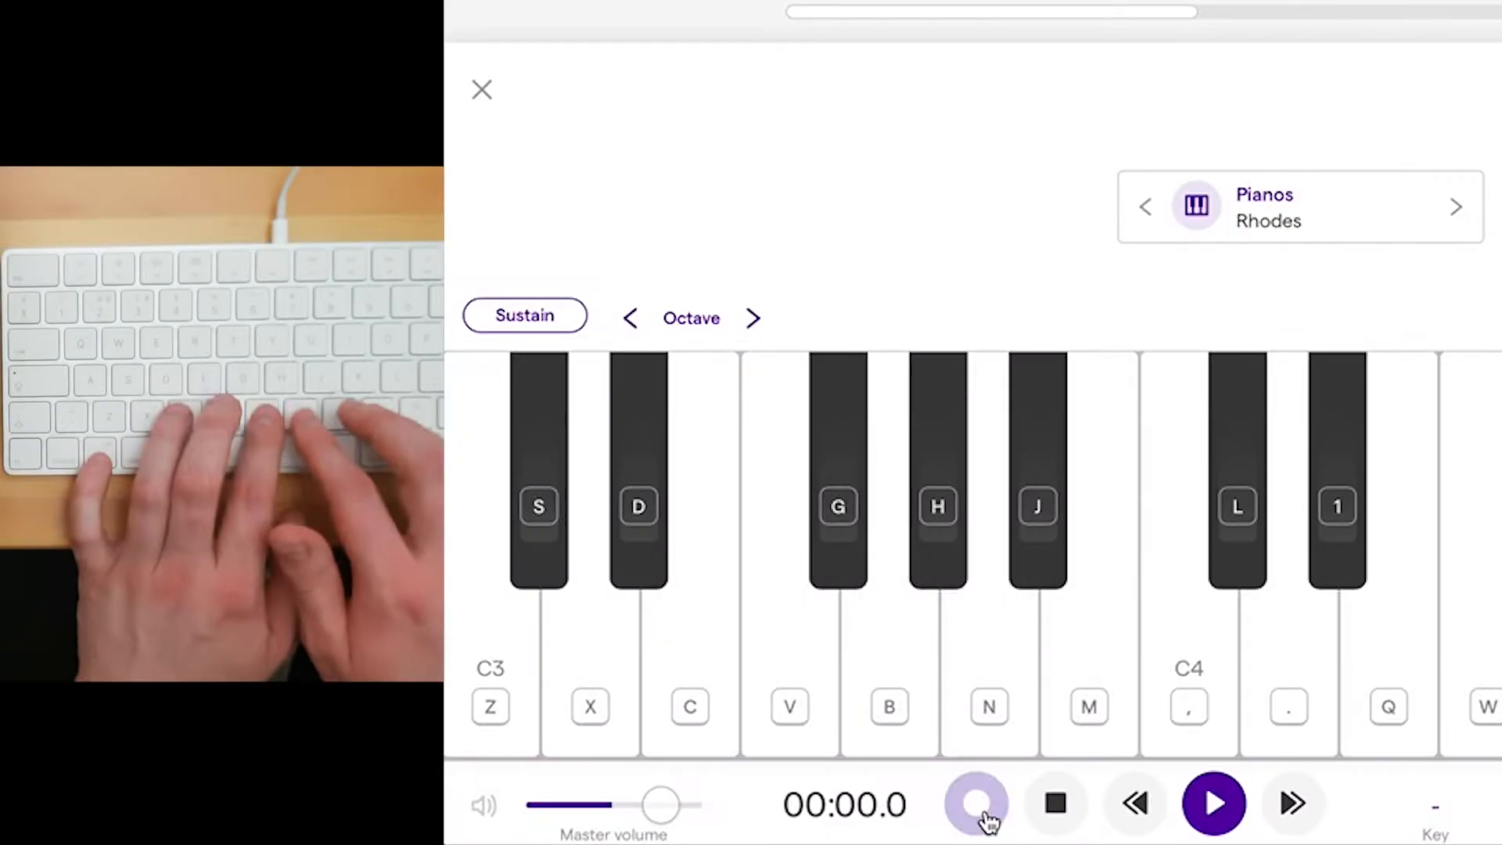
key("comma")
key("b")
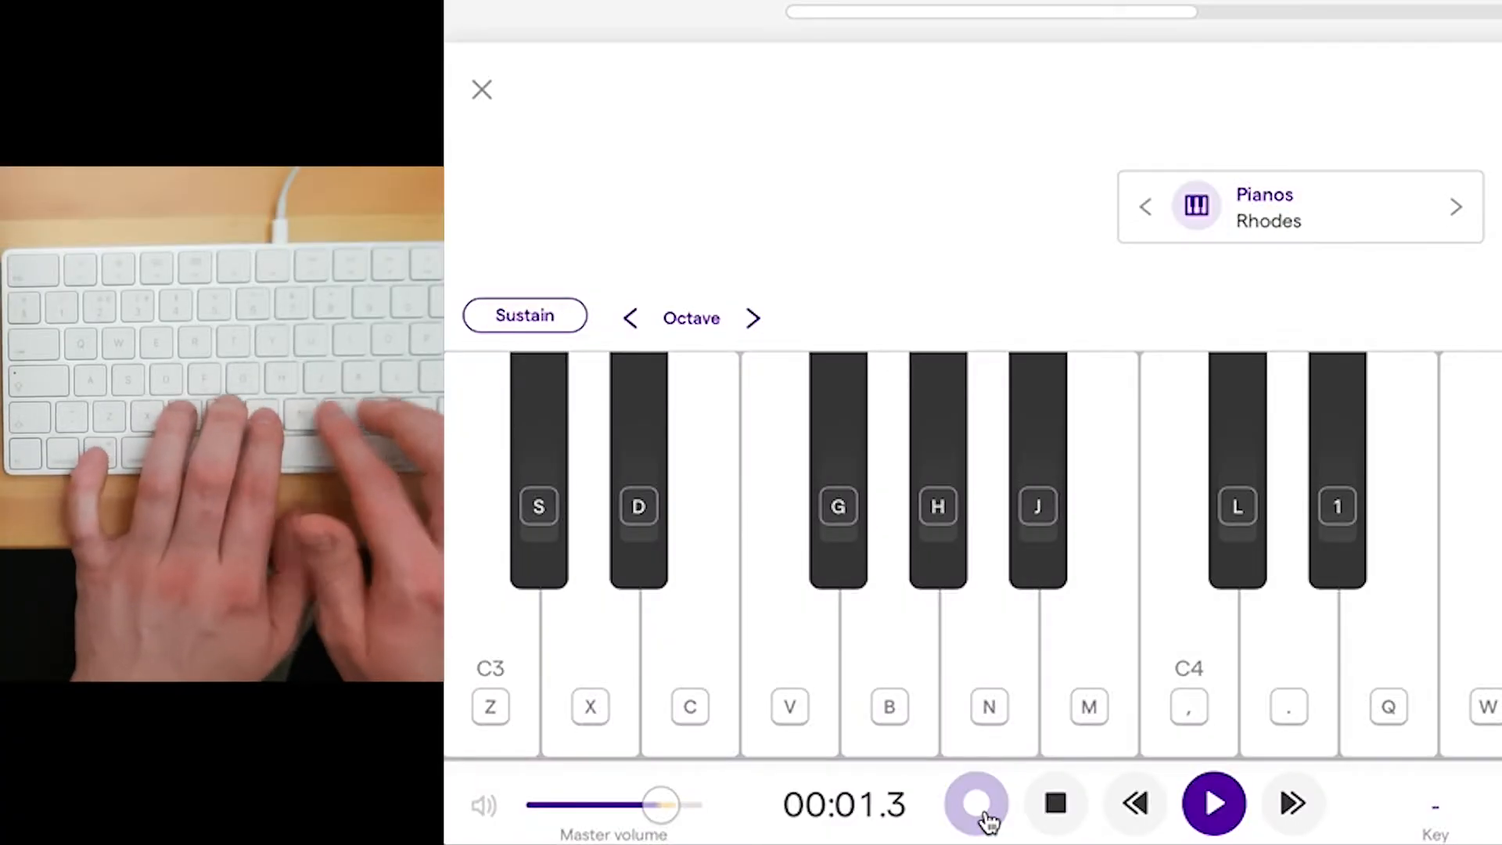
key("c")
key("n")
key("m")
key("n")
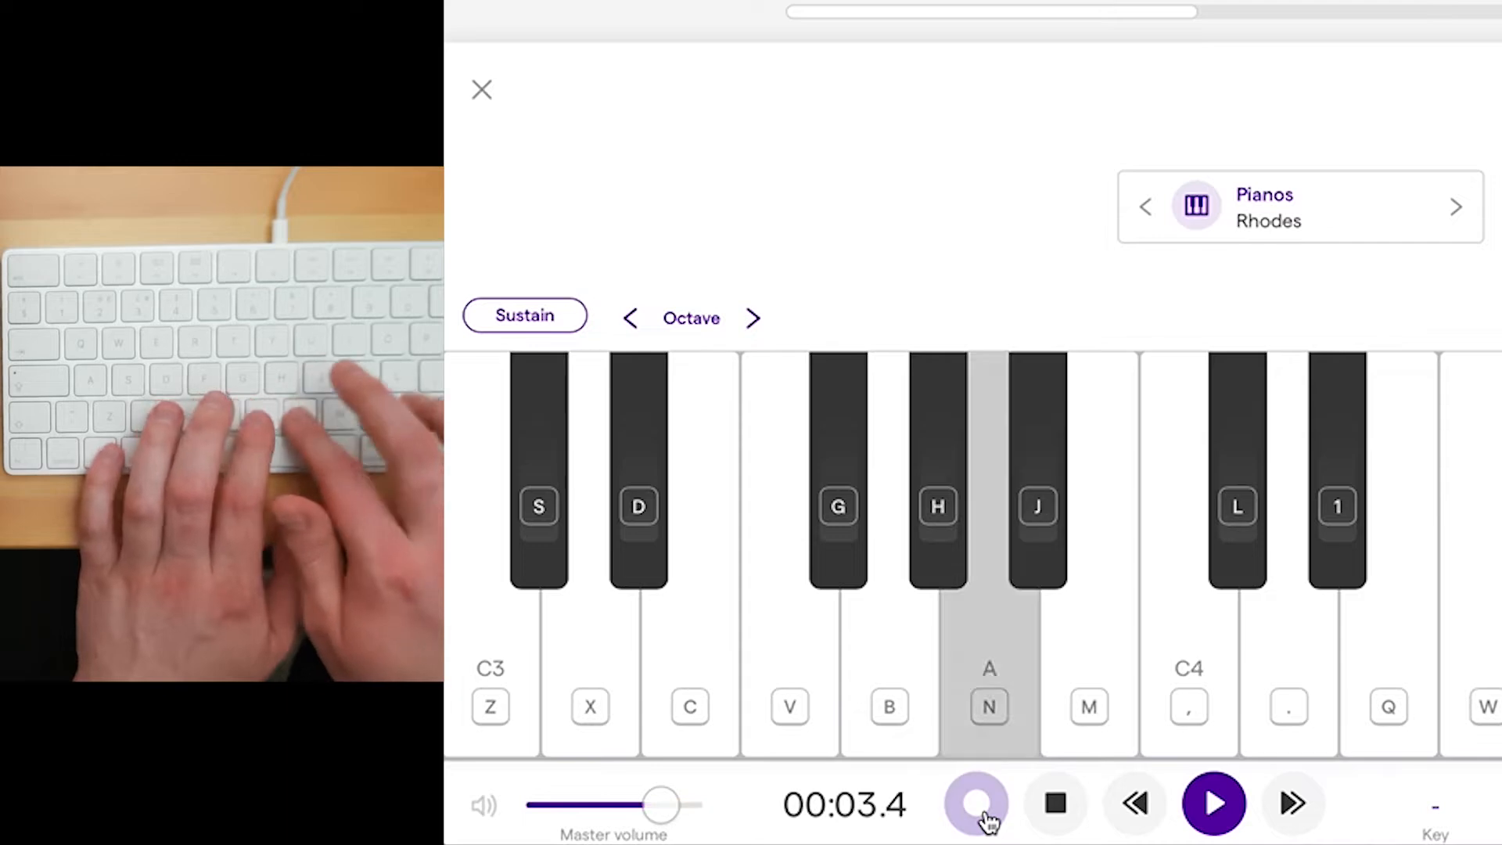
left_click(983, 816)
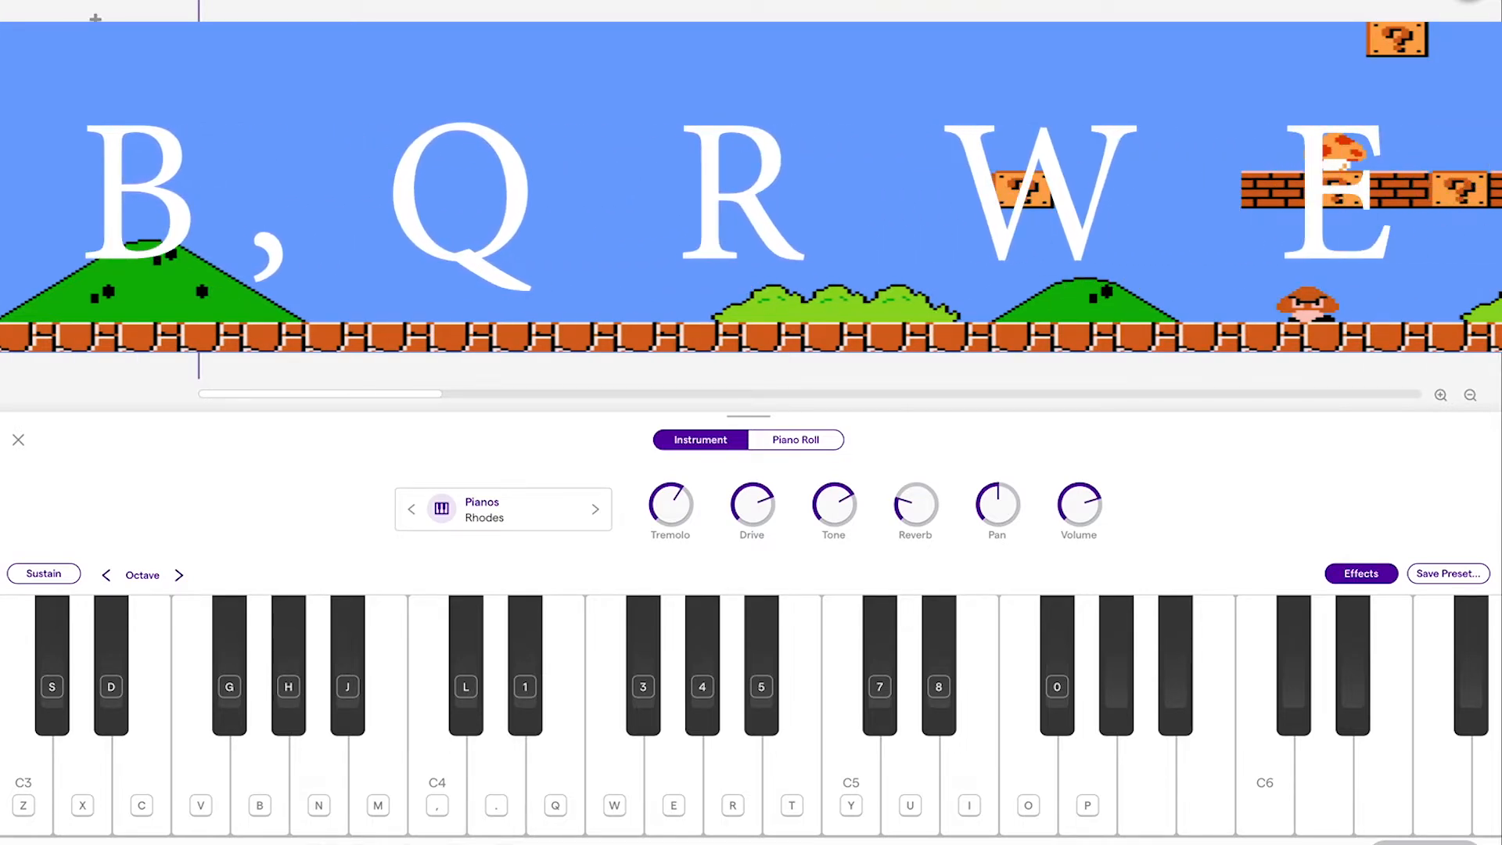
Practise the second melody phrase on the piano without recording: G3, C4, E4, A4, F4, G4.
key("q")
key("e")
key("r")
key("b")
key("comma")
key("q")
key("w")
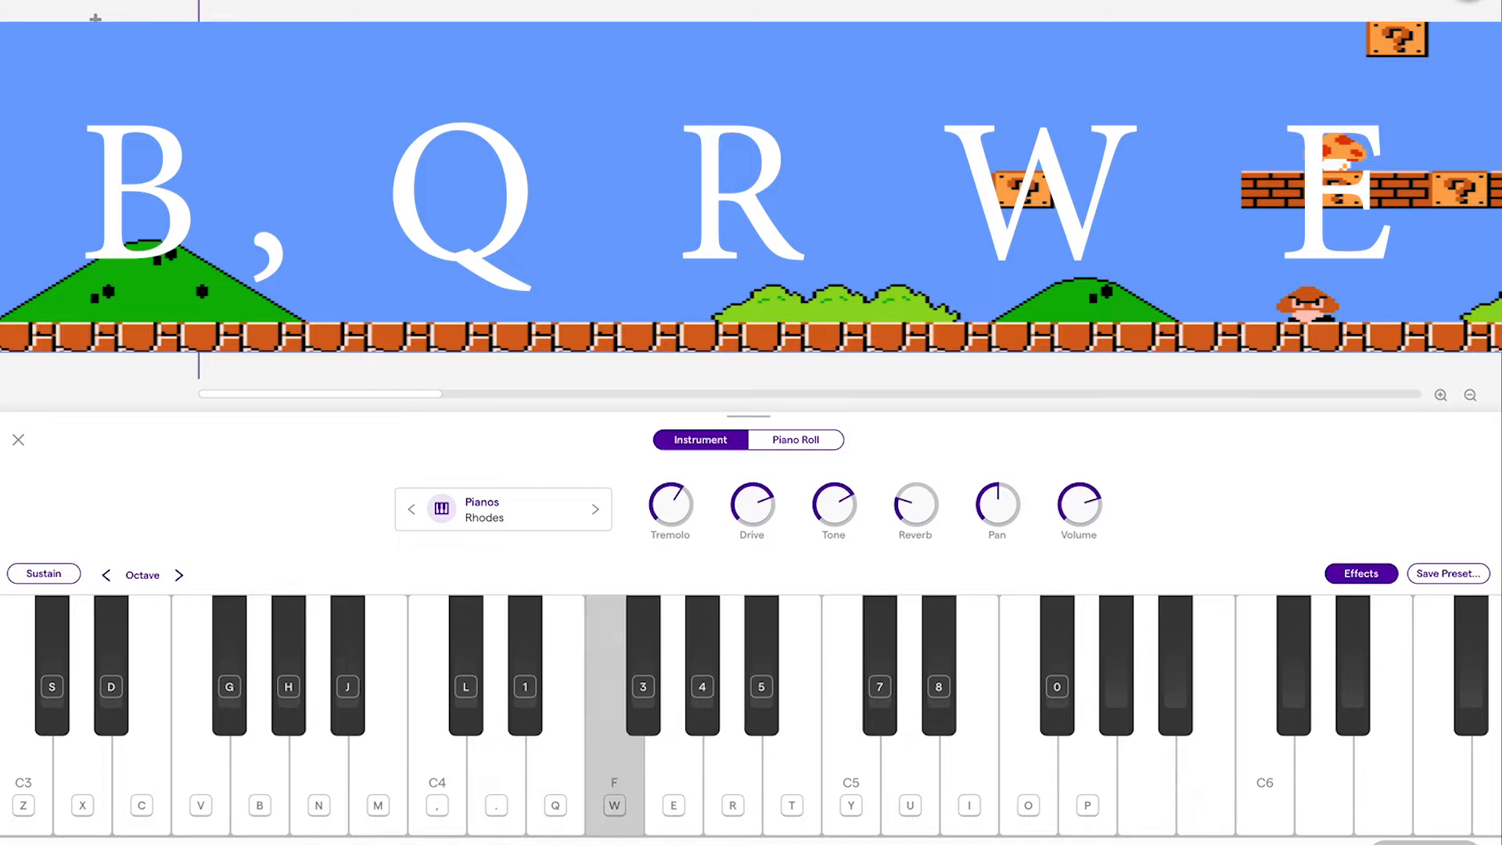
key("e")
key("comma")
key("q")
key("r")
key("w")
key("e")
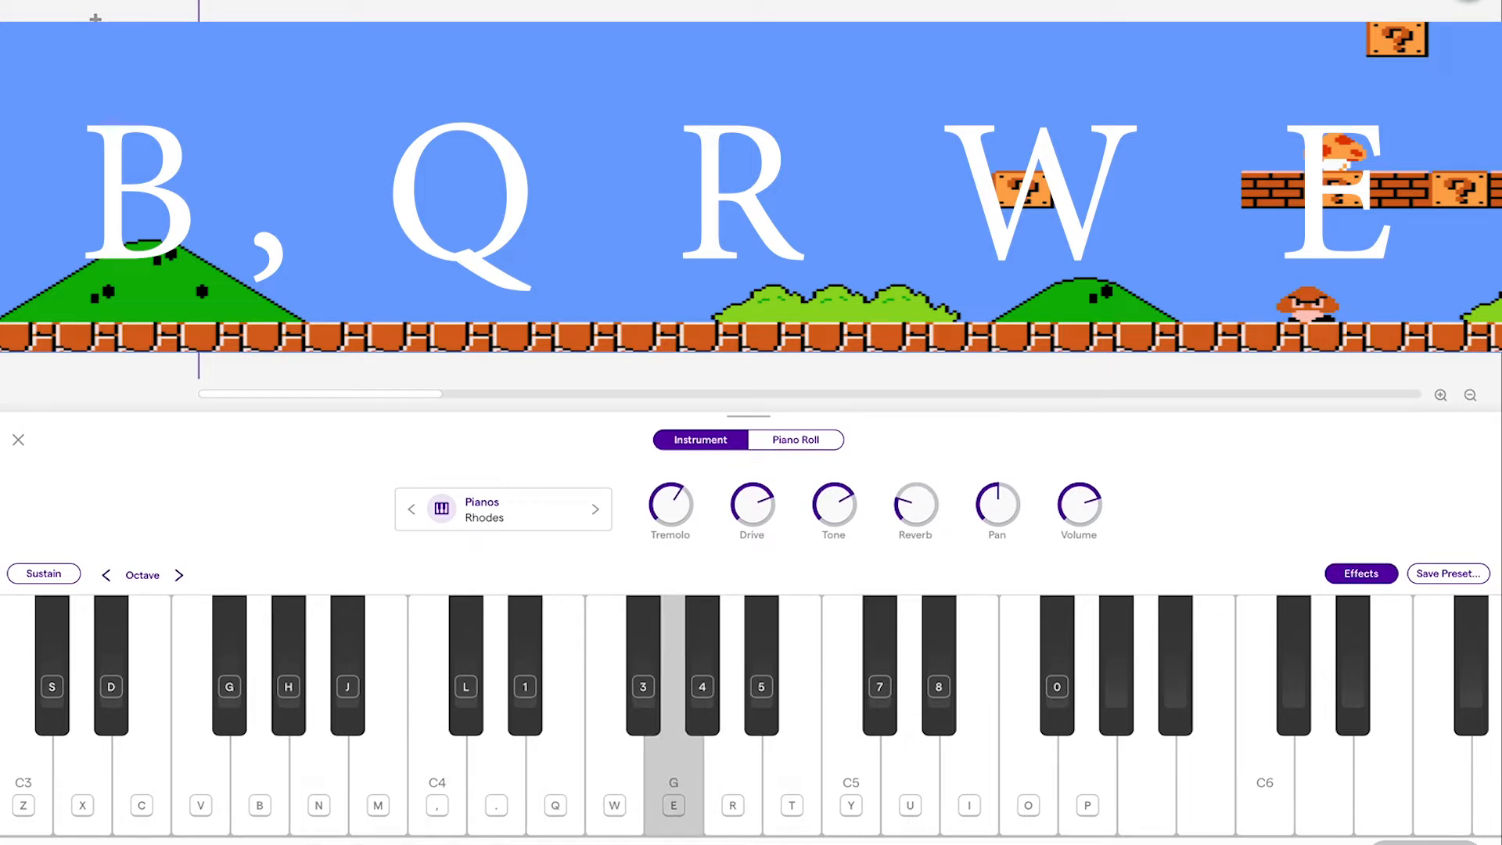
key("b")
key("r")
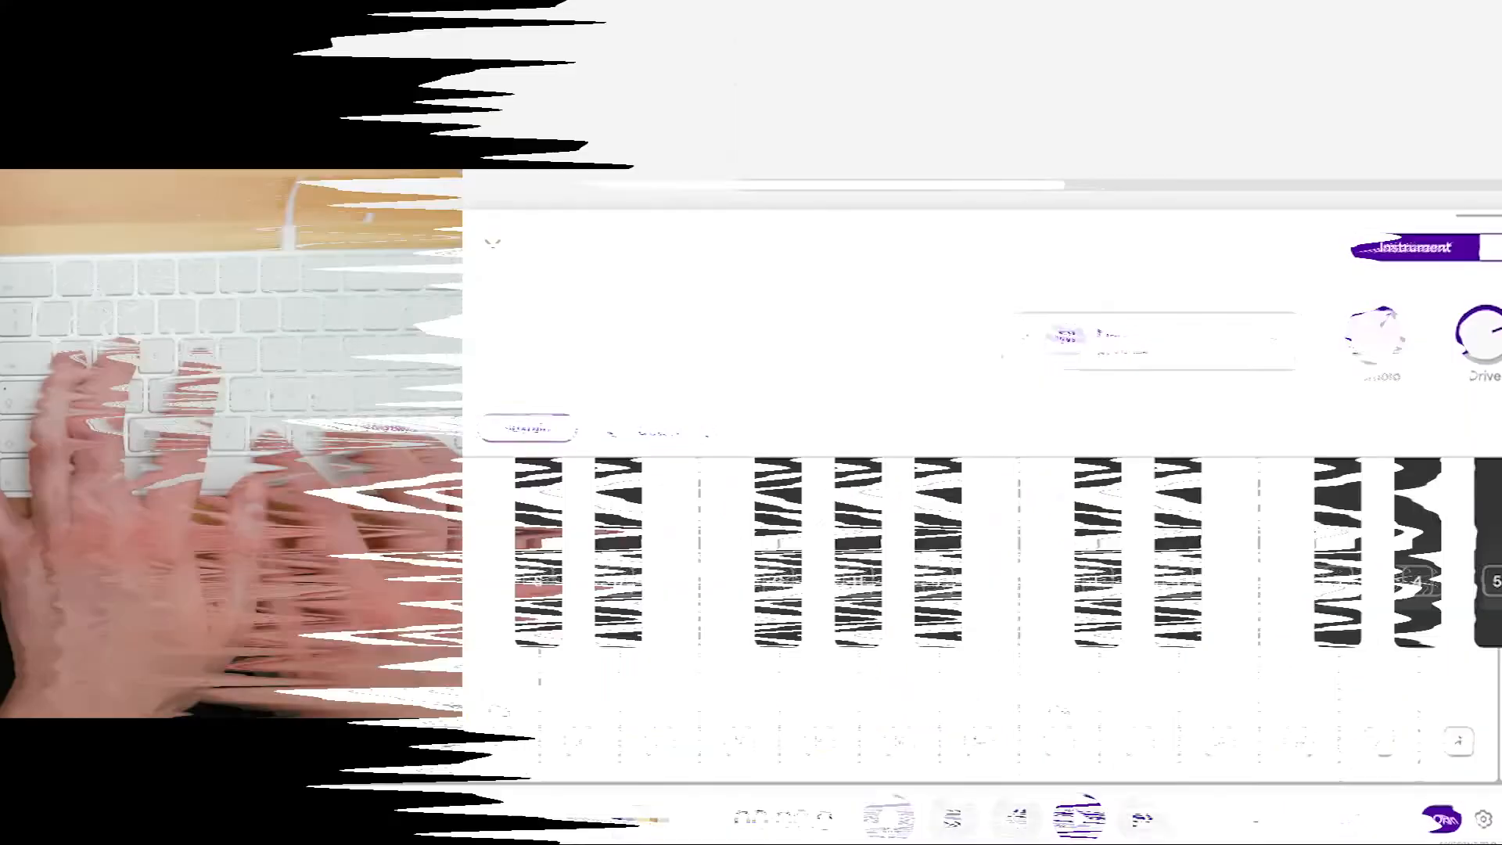
Record the second melody phrase on the piano track: G3, C4, E4, A4, F4, G4.
left_click(888, 819)
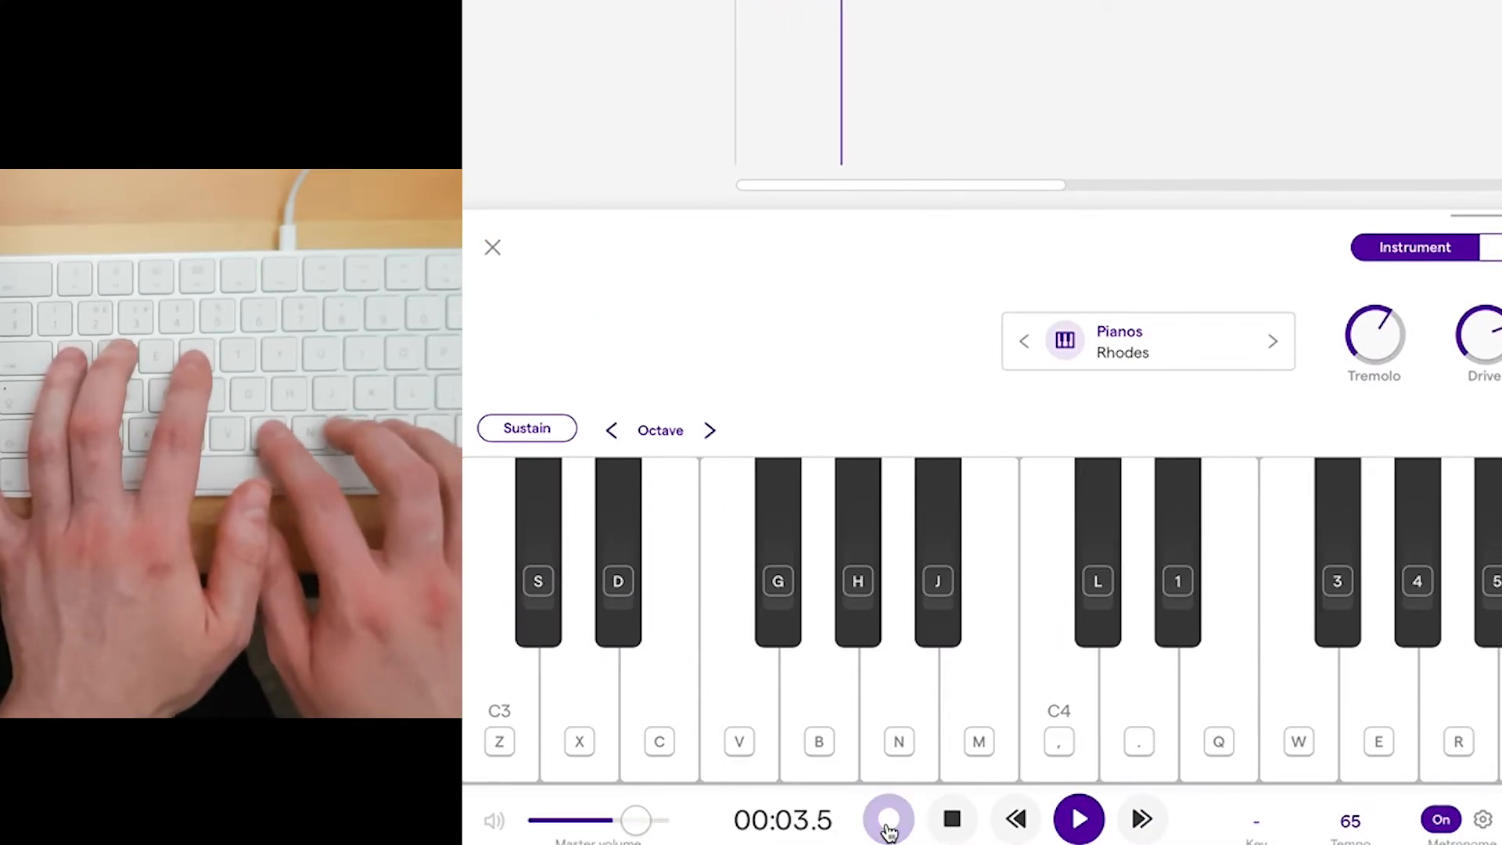
key("b")
key("comma")
key("q")
key("r")
key("w")
key("e")
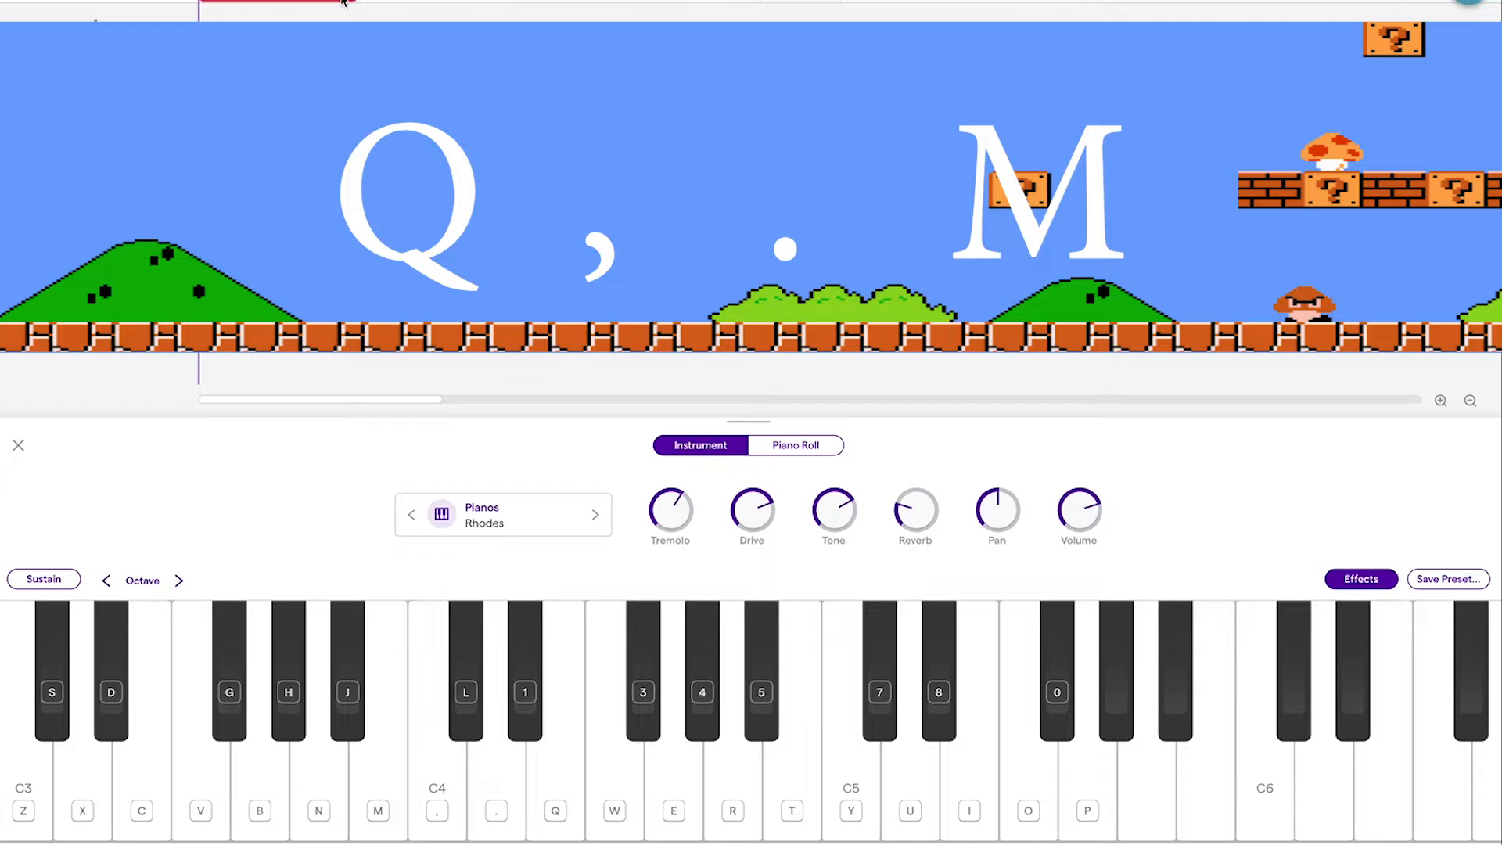
Practise the closing notes of the opening section without recording: E4, C4, D4, B3.
key("comma")
key("period")
key("m")
key("q")
key("comma")
key("m")
key("period")
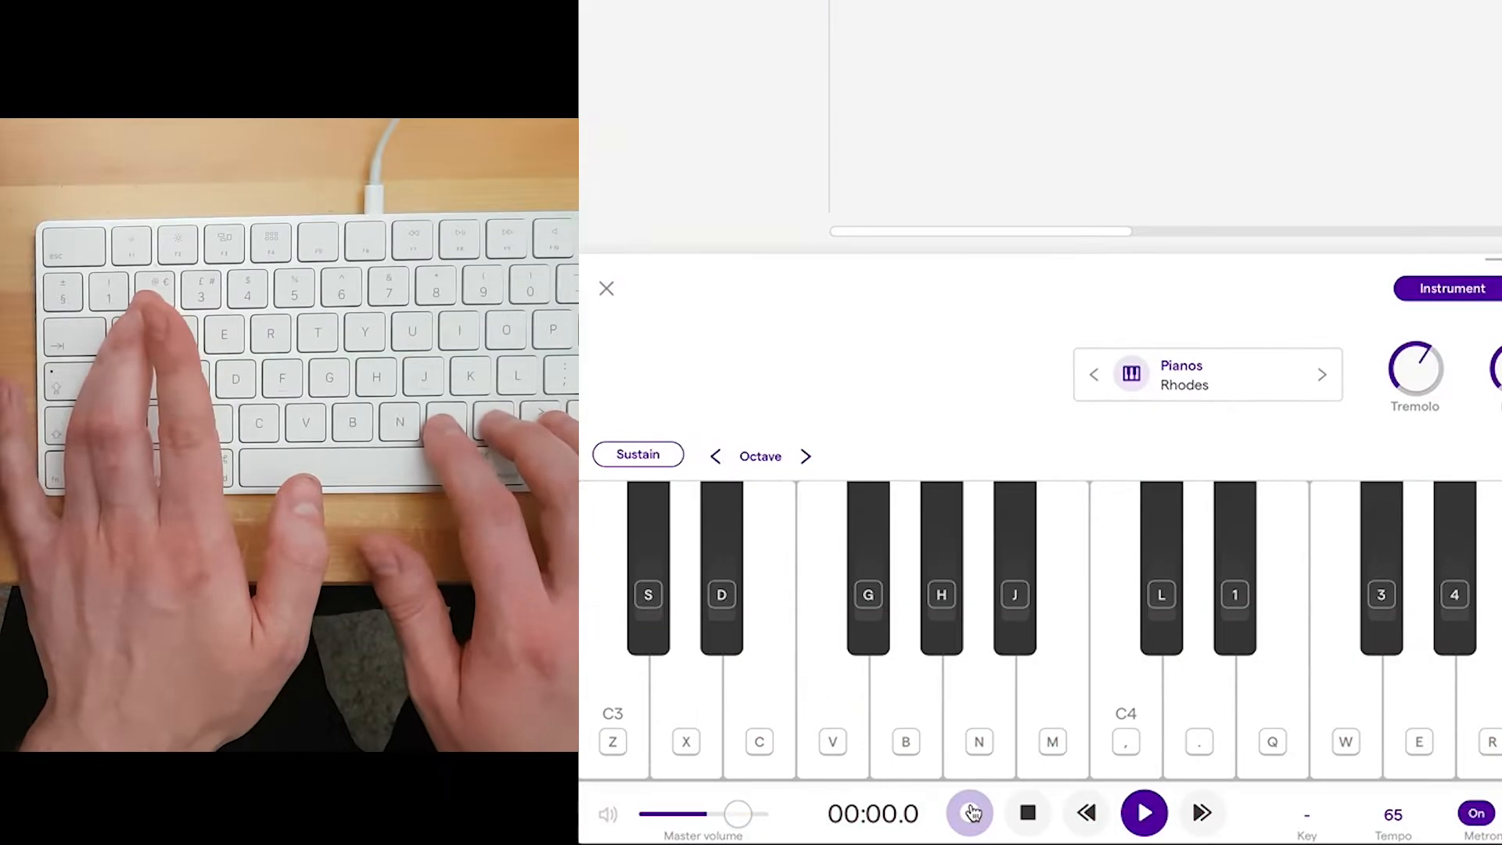
Record the closing notes of the opening section on the piano track: E4, C4, D4, B3.
left_click(970, 814)
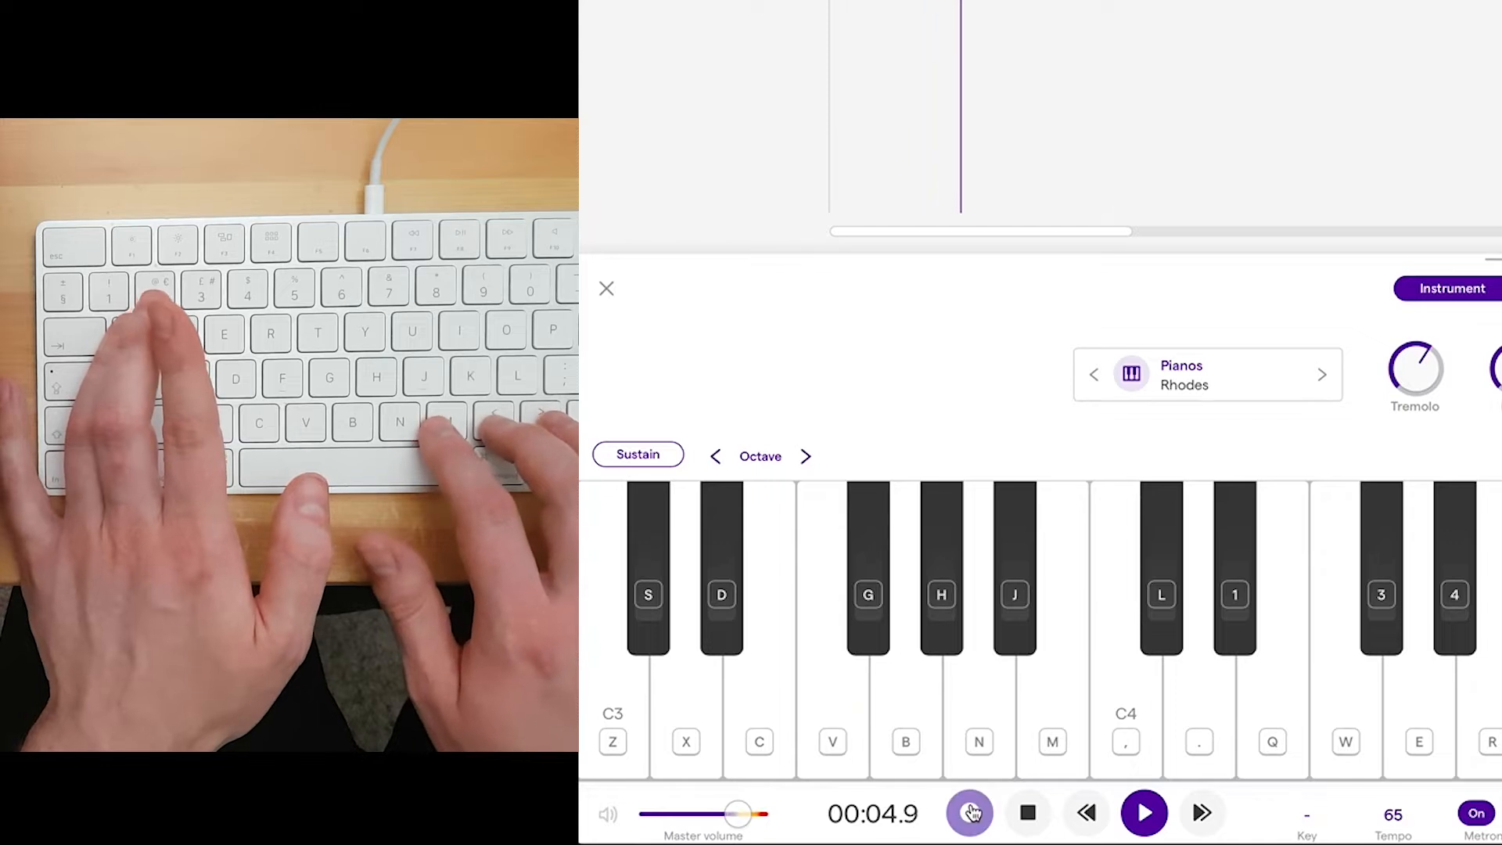
key("q")
key("comma")
key("m")
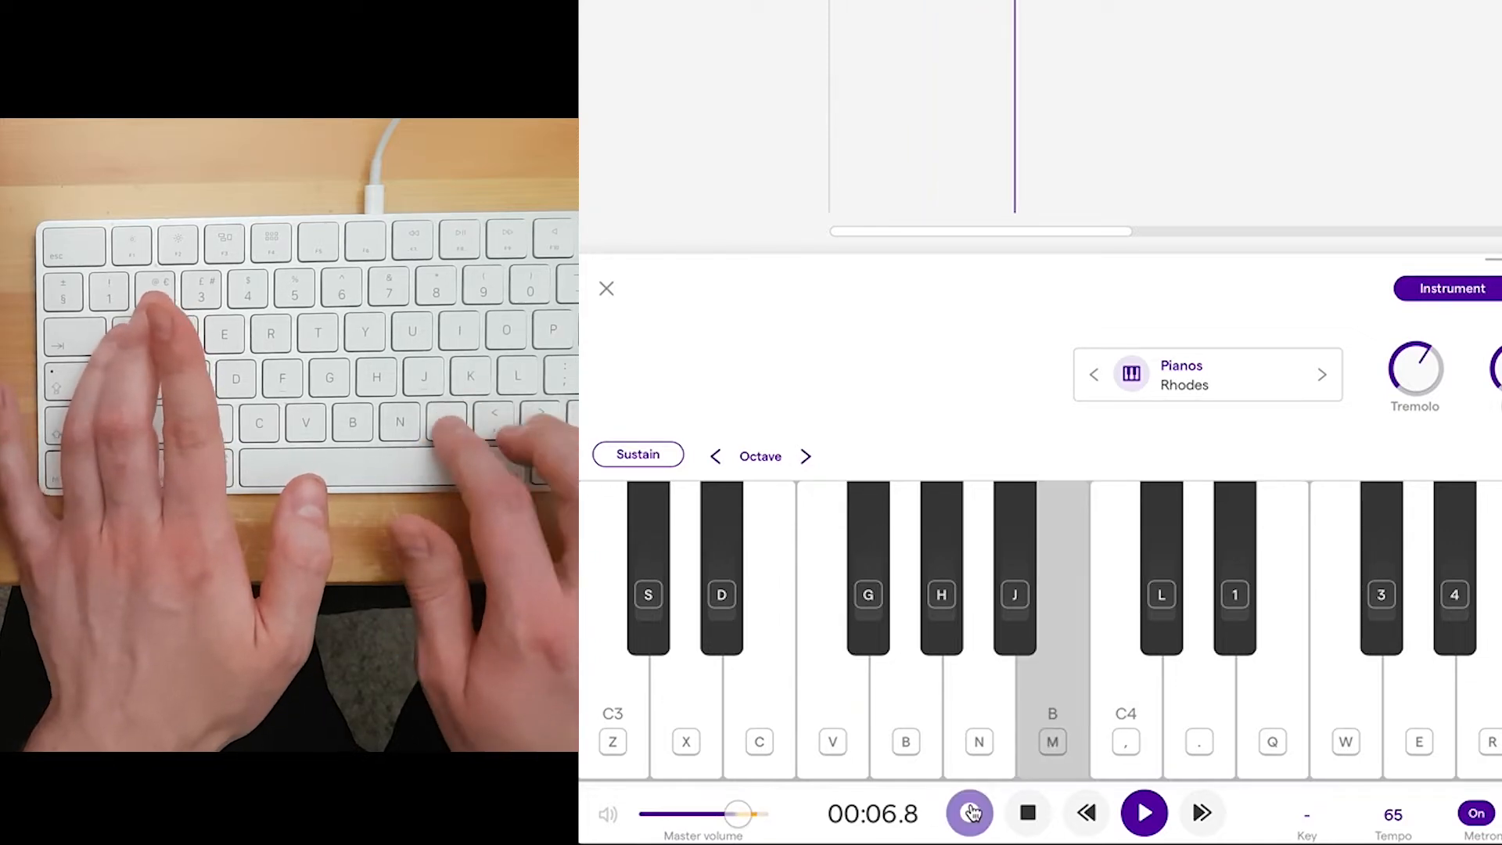
left_click(970, 813)
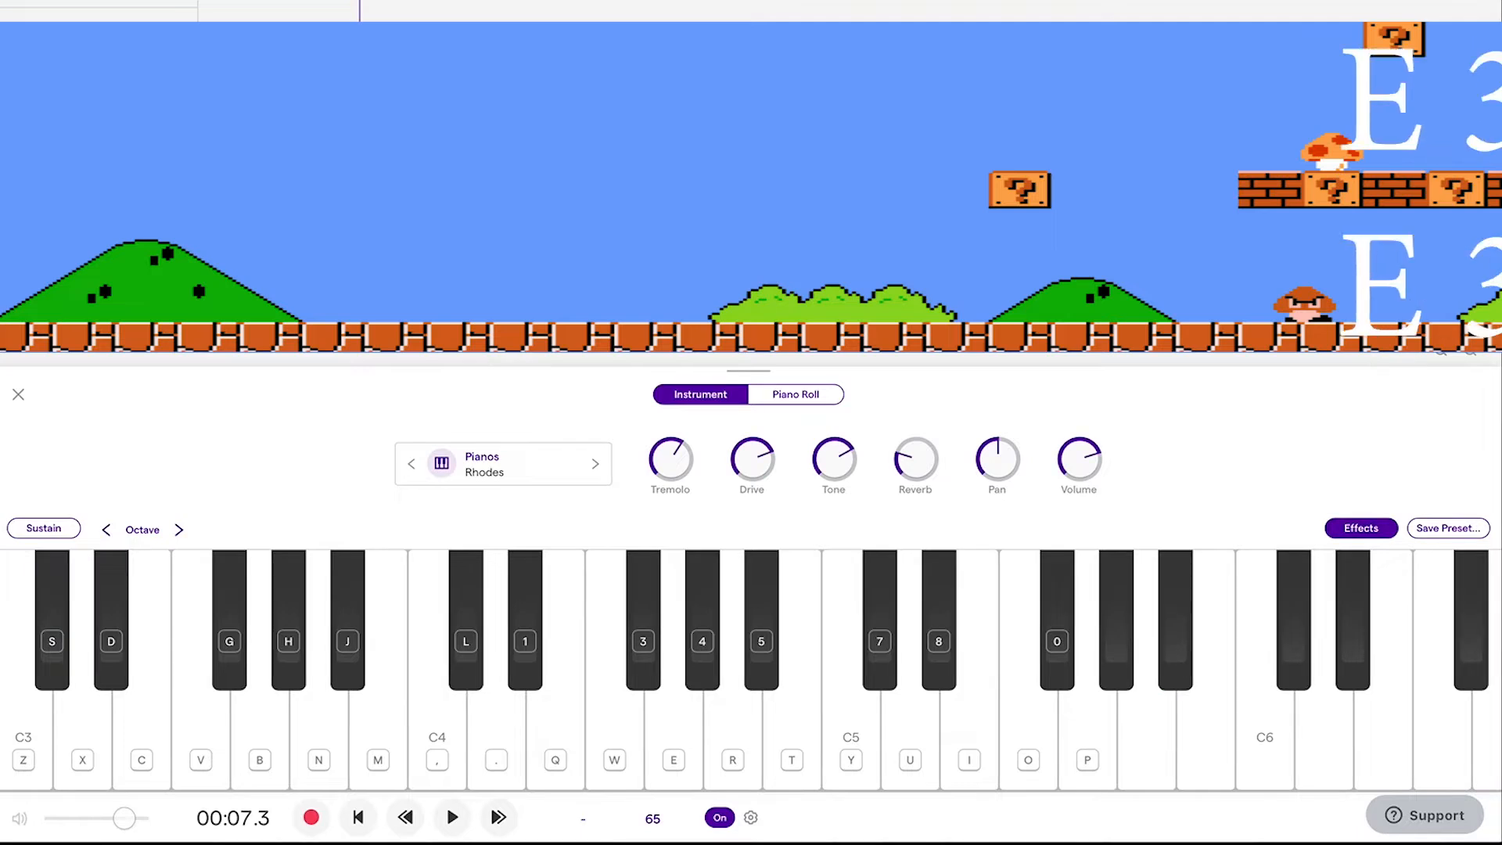
Practise the descending run that starts the second section without recording: G4, F♯4, F4, D♯4, E4.
key("e")
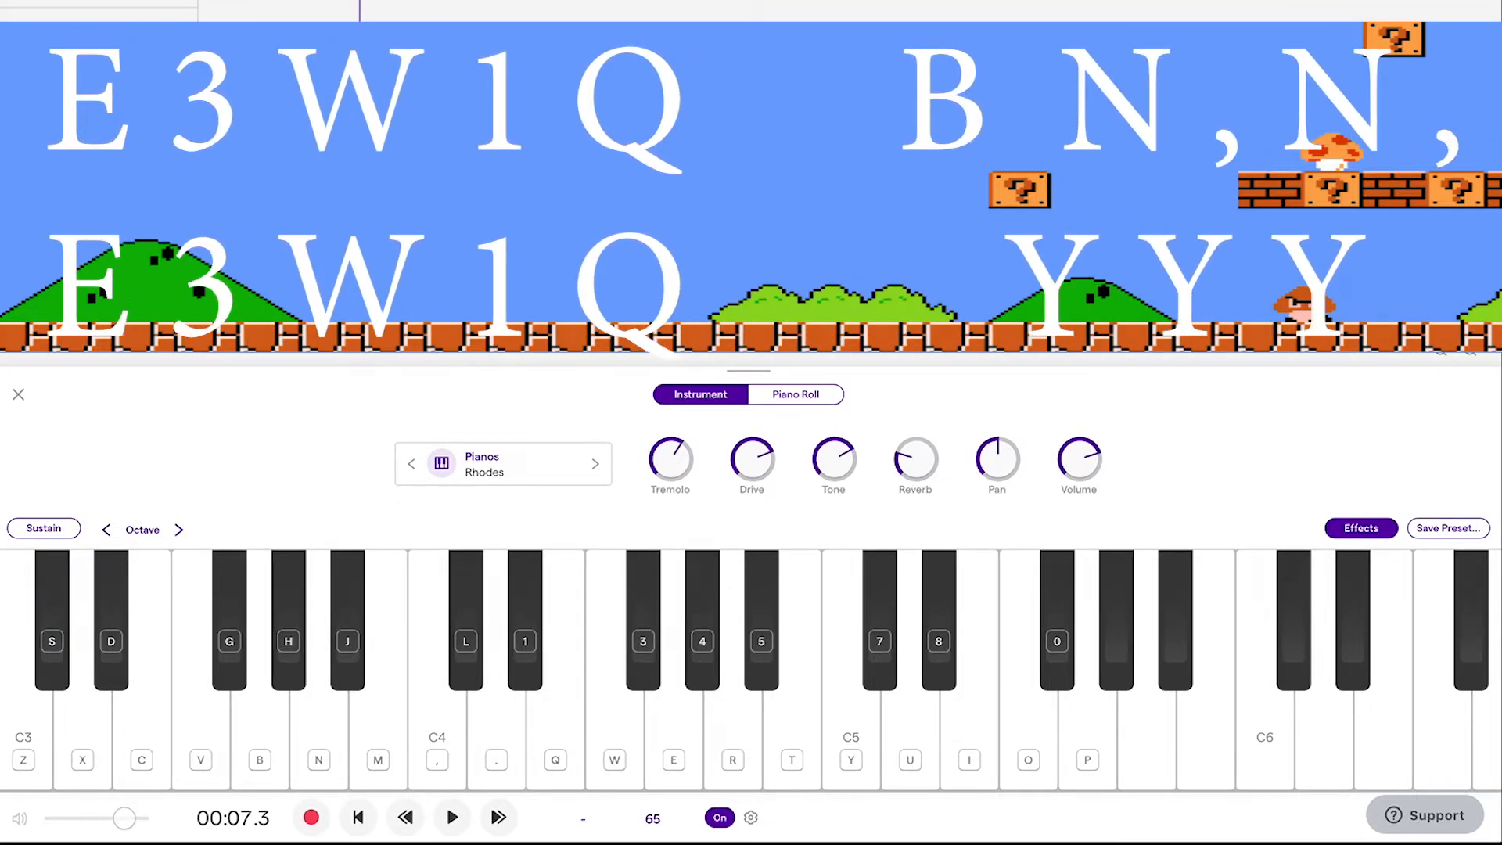
key("e")
key("3")
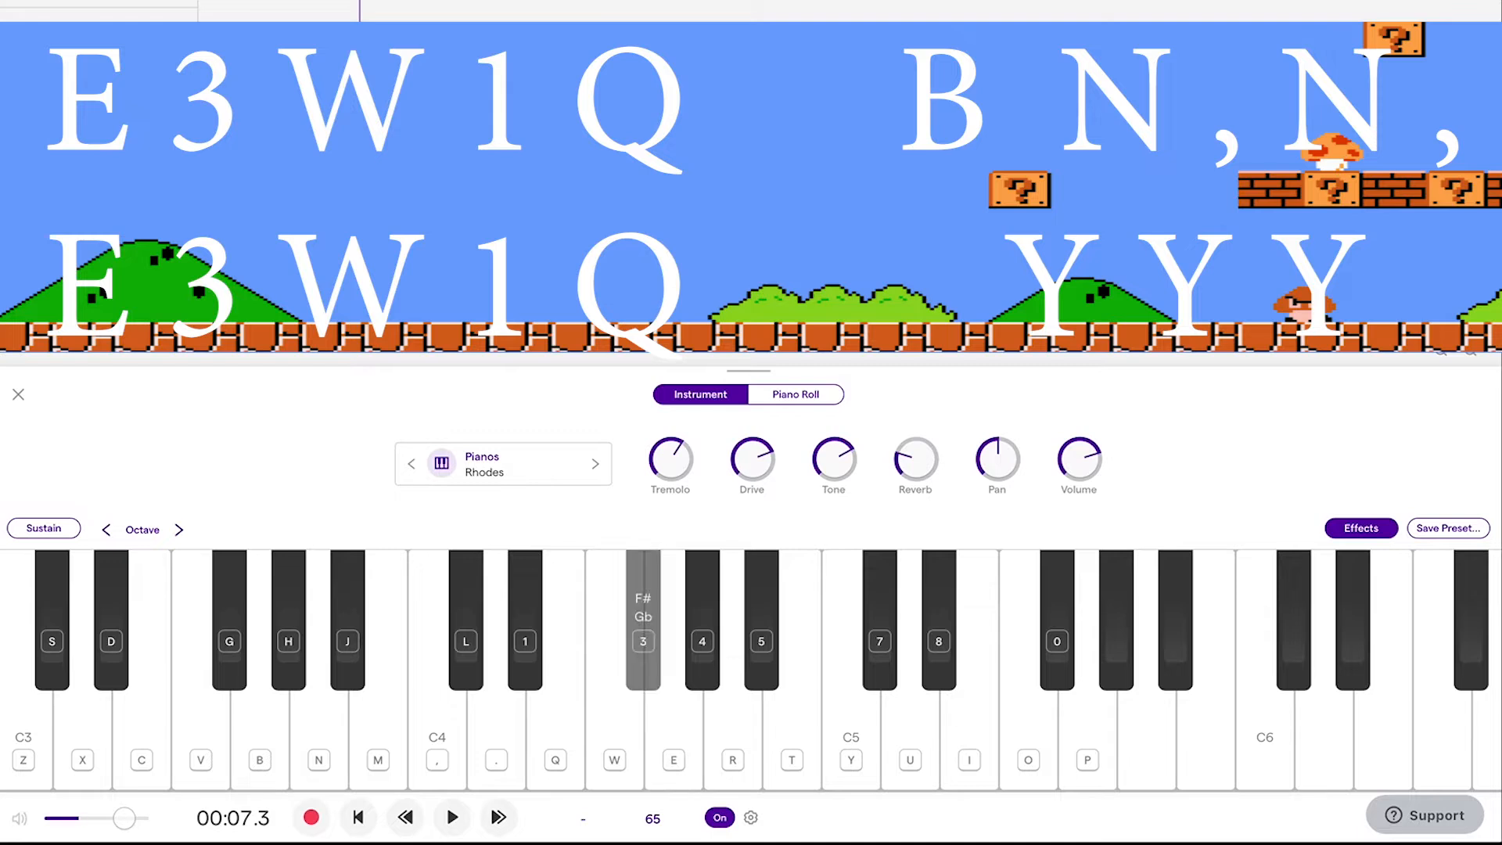
key("w")
key("1")
key("3")
key("w")
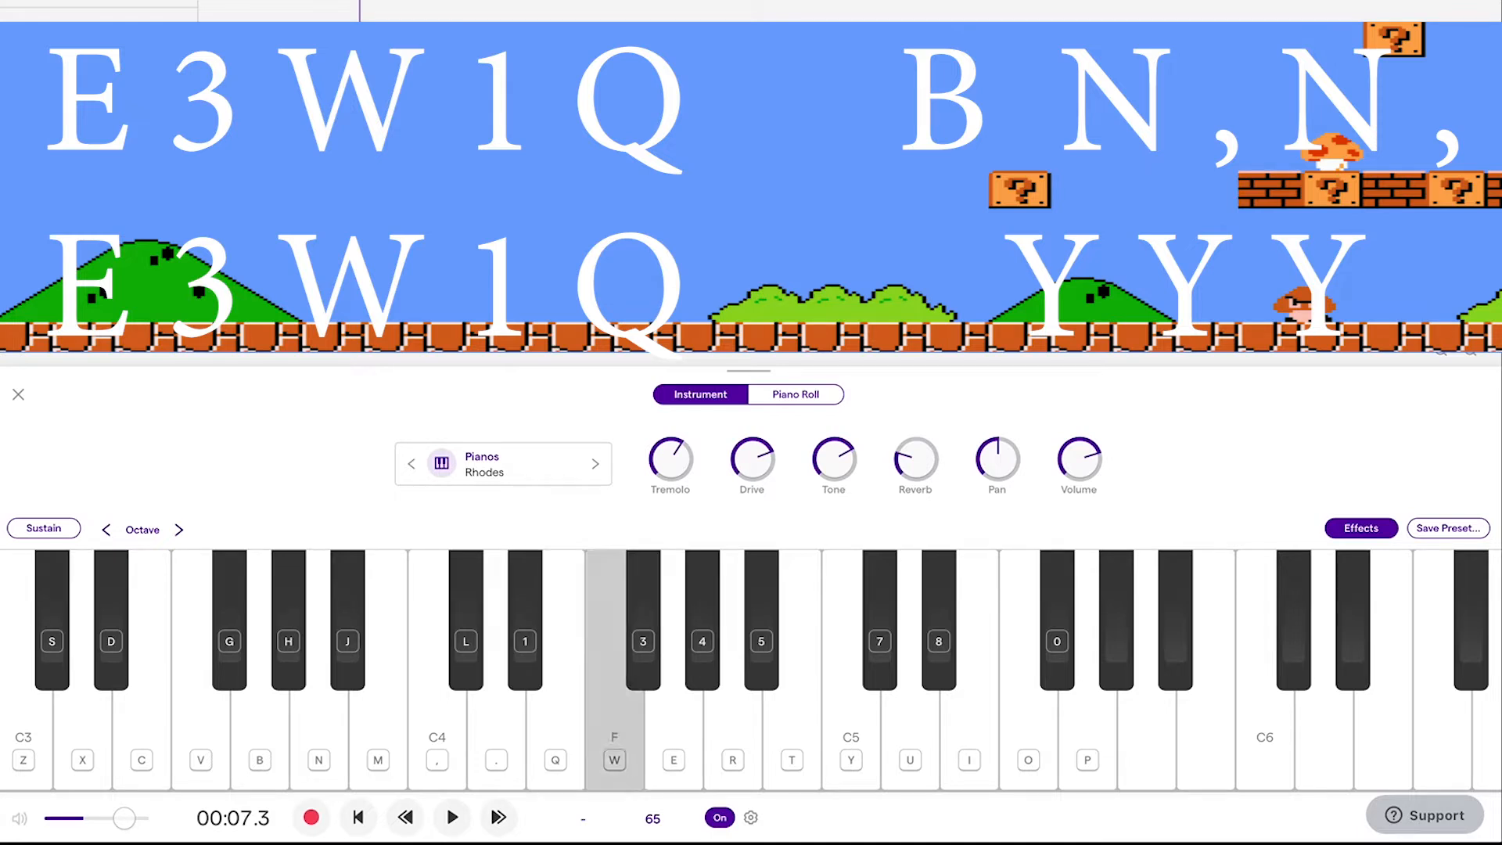
key("1")
key("q")
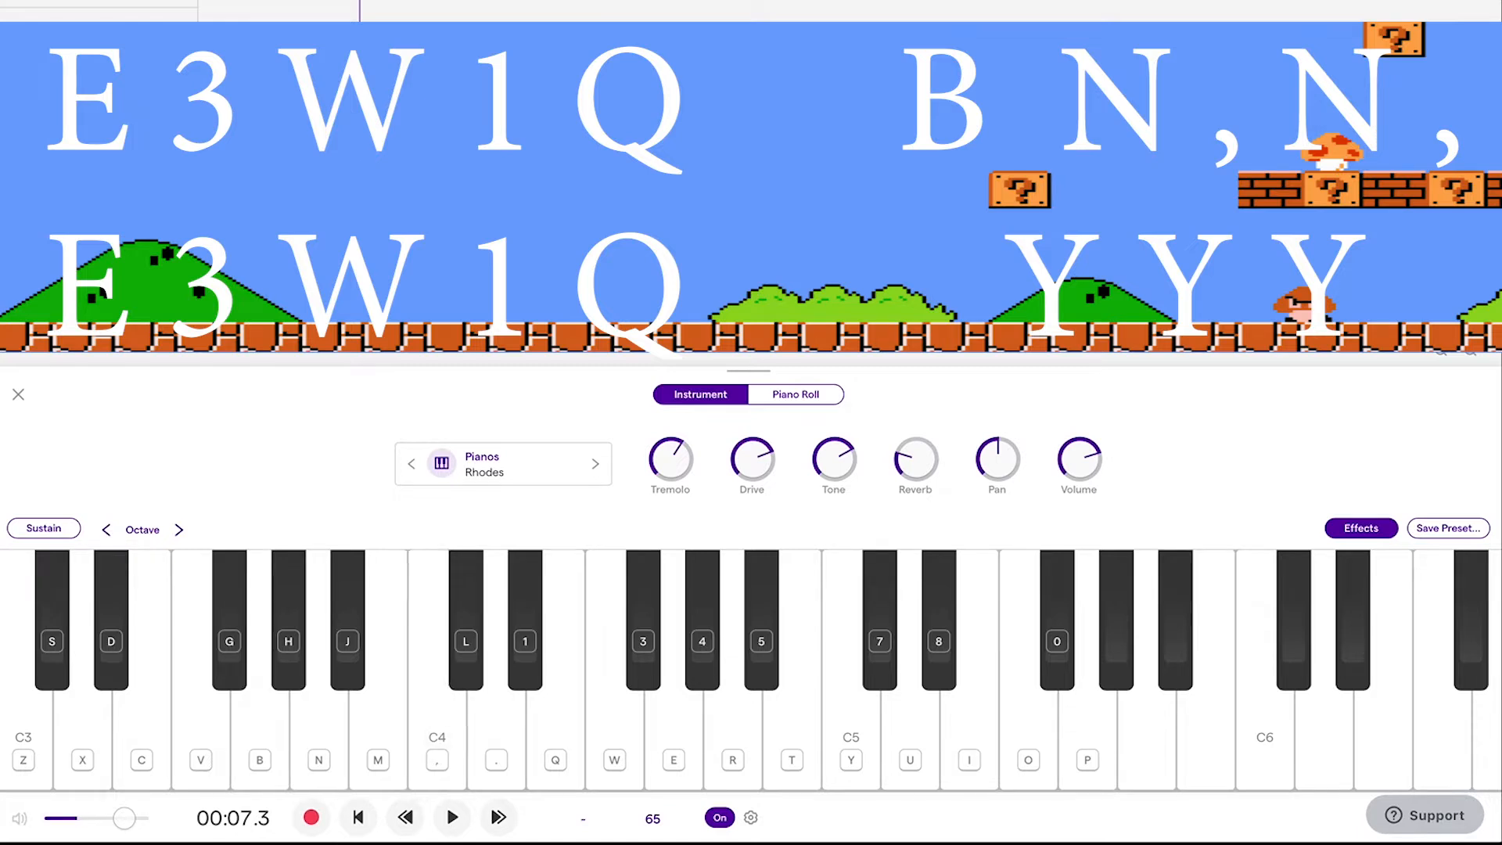
Practise the descending run with both of its continuations: the low G3, A3, C4 answer and the repeated C5 ending.
key("b")
key("comma")
key("e")
key("3")
key("w")
key("1")
key("q")
key("b")
key("comma")
key("n")
key("comma")
key("3")
key("w")
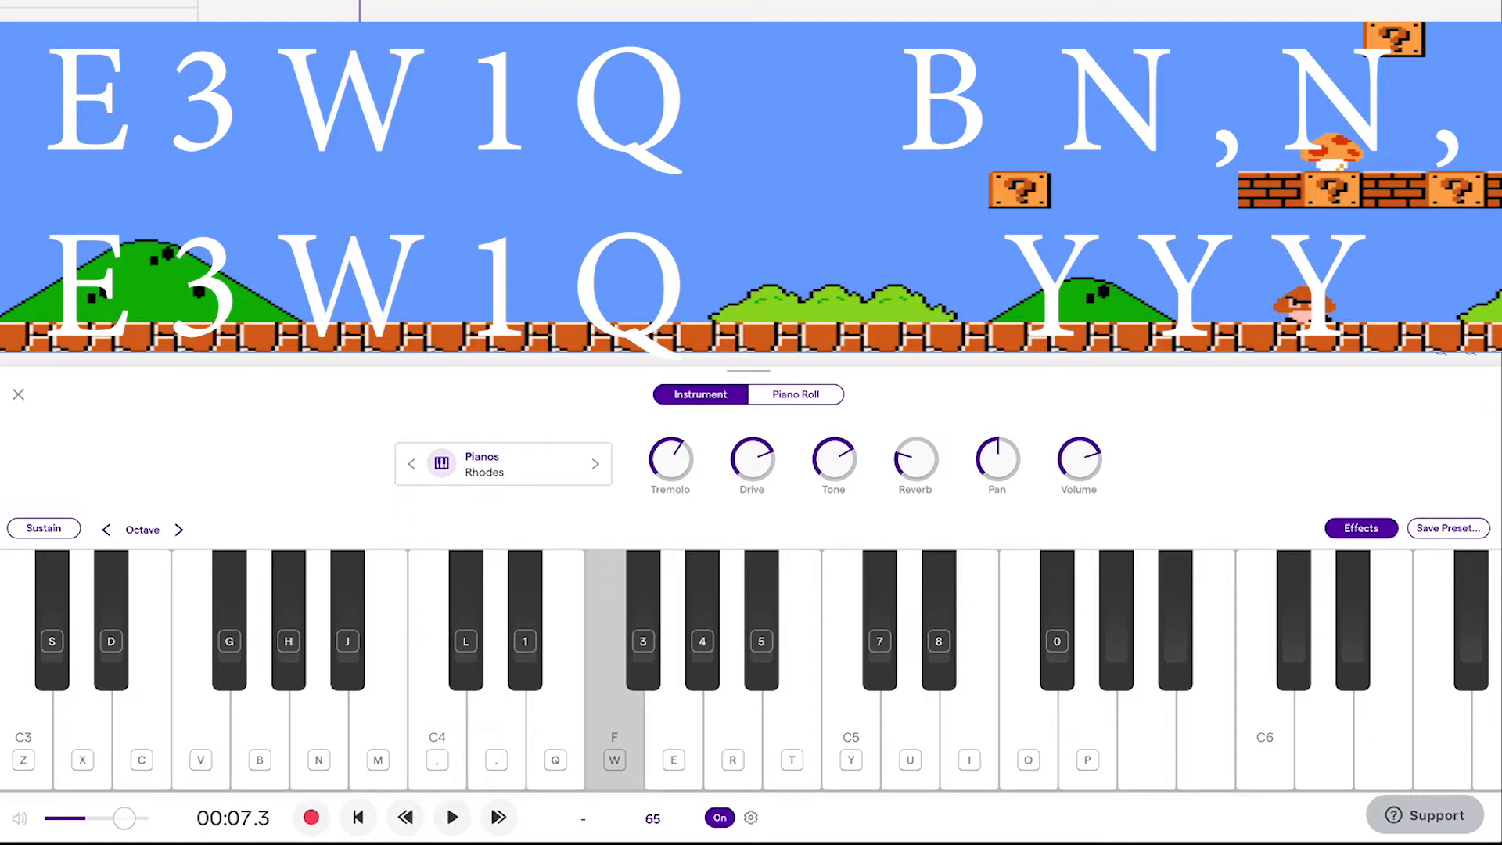
key("1")
key("q")
key("y")
key("y")
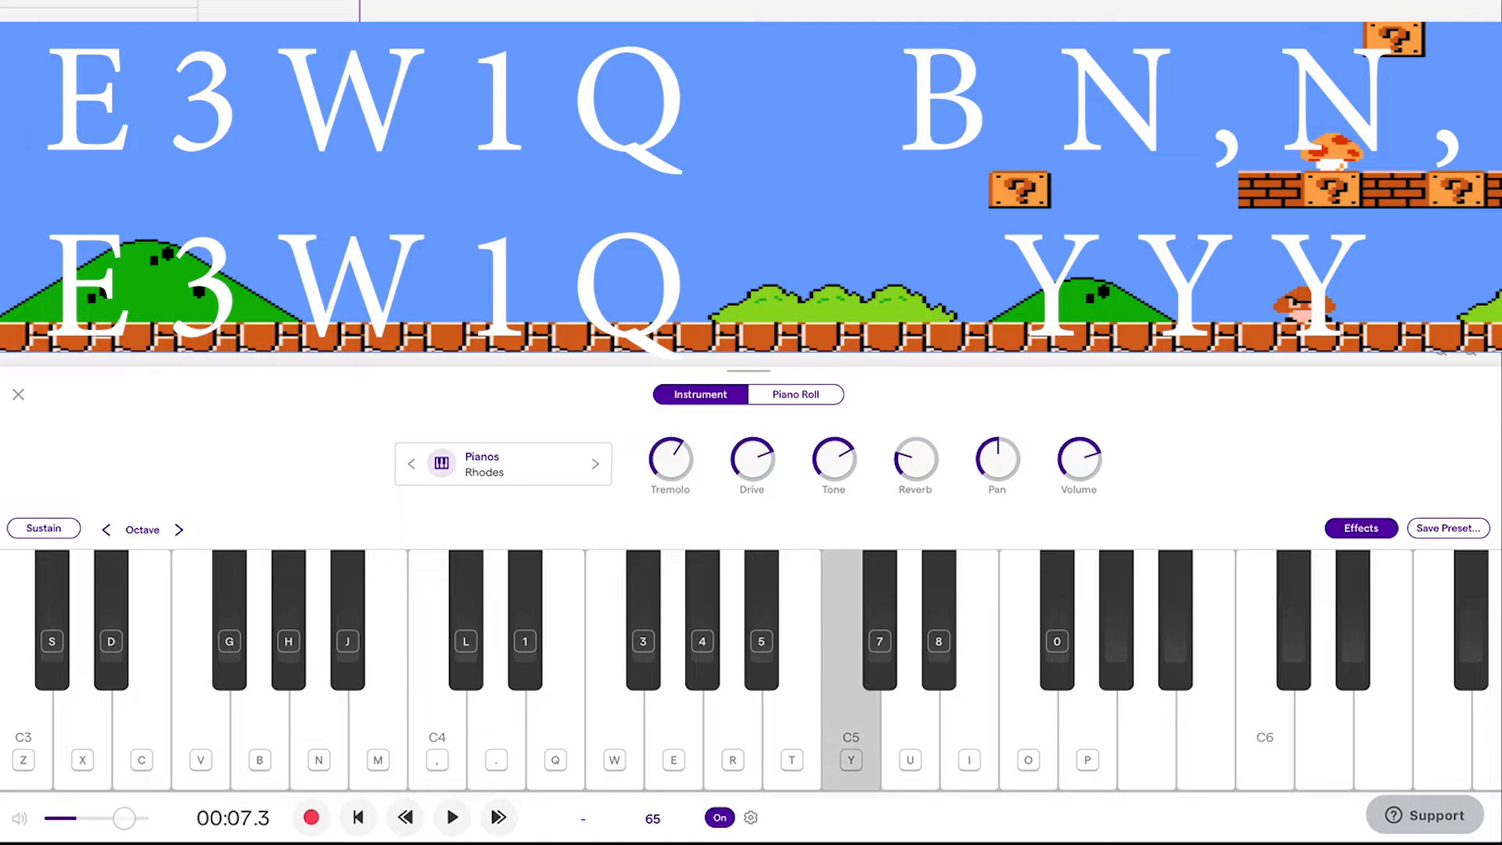
Practise the low answer to the descending run without recording: G3, A3, C4, A3, C4, D4.
key("e")
key("3")
key("n")
key("b")
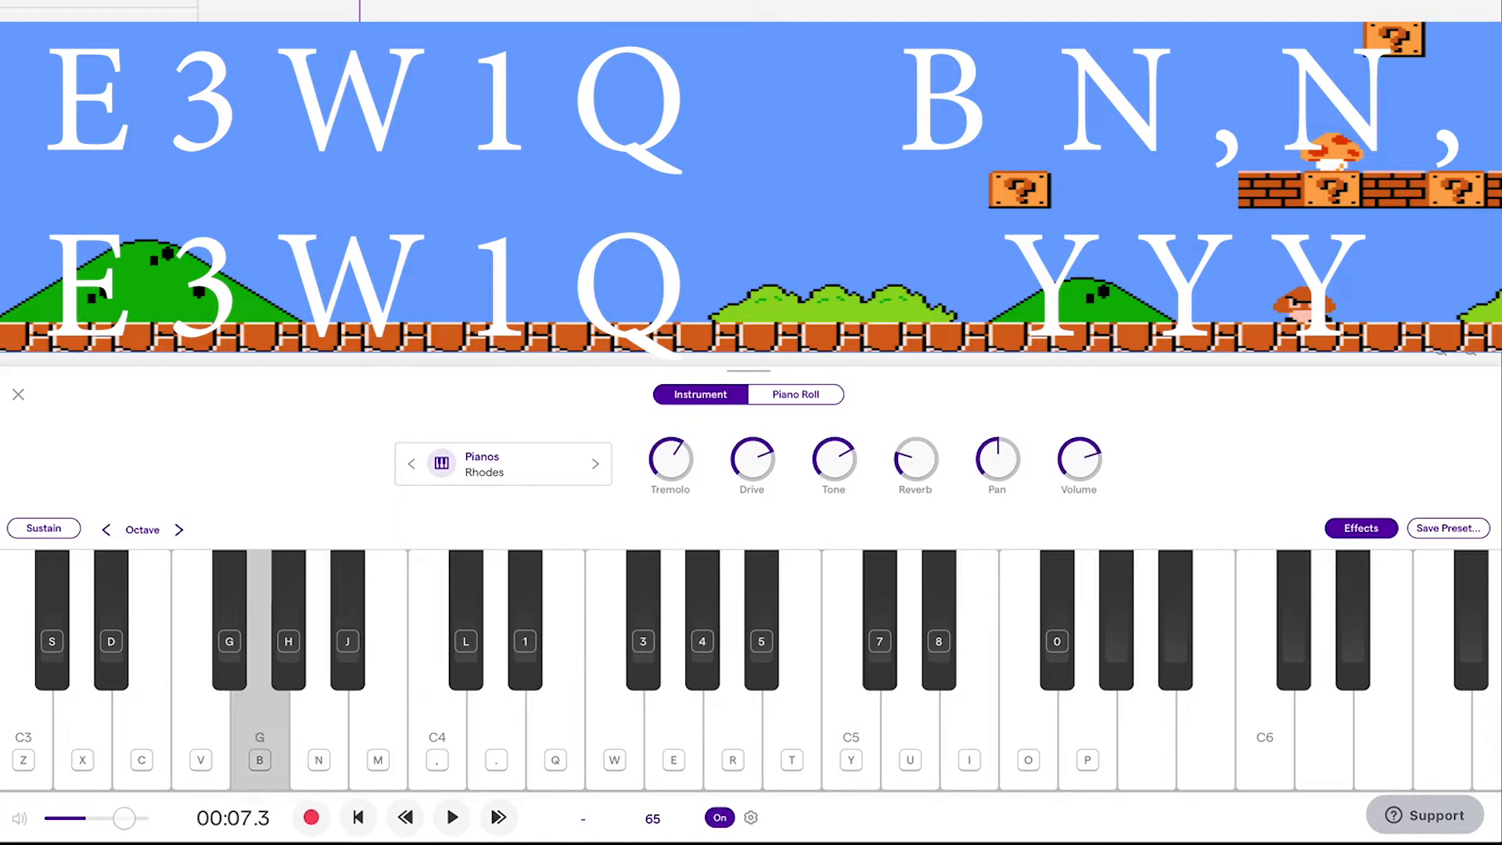
key("n")
key("comma")
key("n")
key("m")
key("comma")
key("n")
key("comma")
key("period")
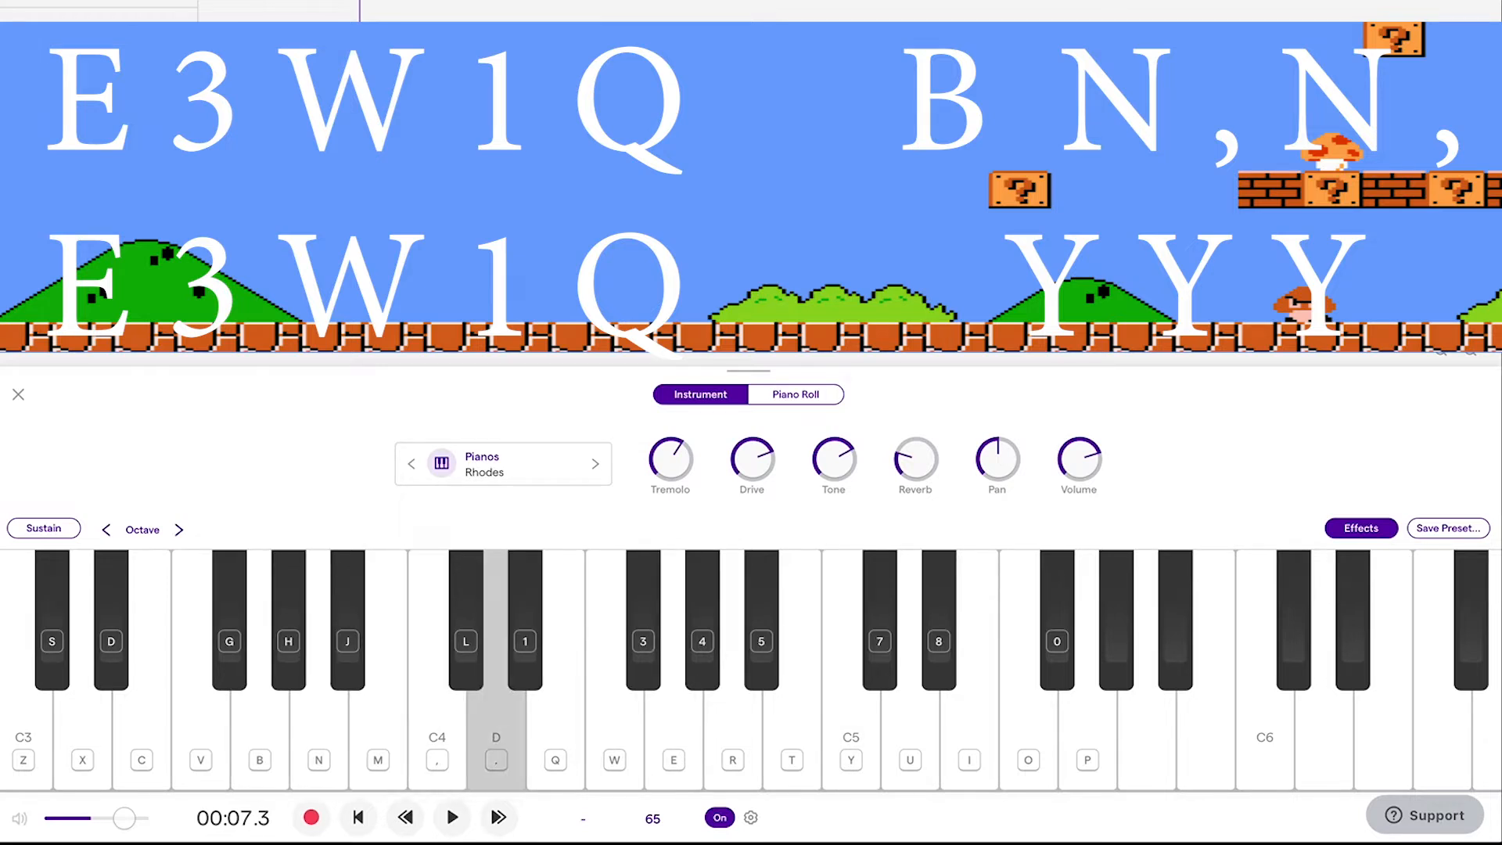
Record the second section's first line on the piano track: G4, F♯4, F4, D♯4, E4, G3, A3, C4, A3, C4.
key("e")
key("w")
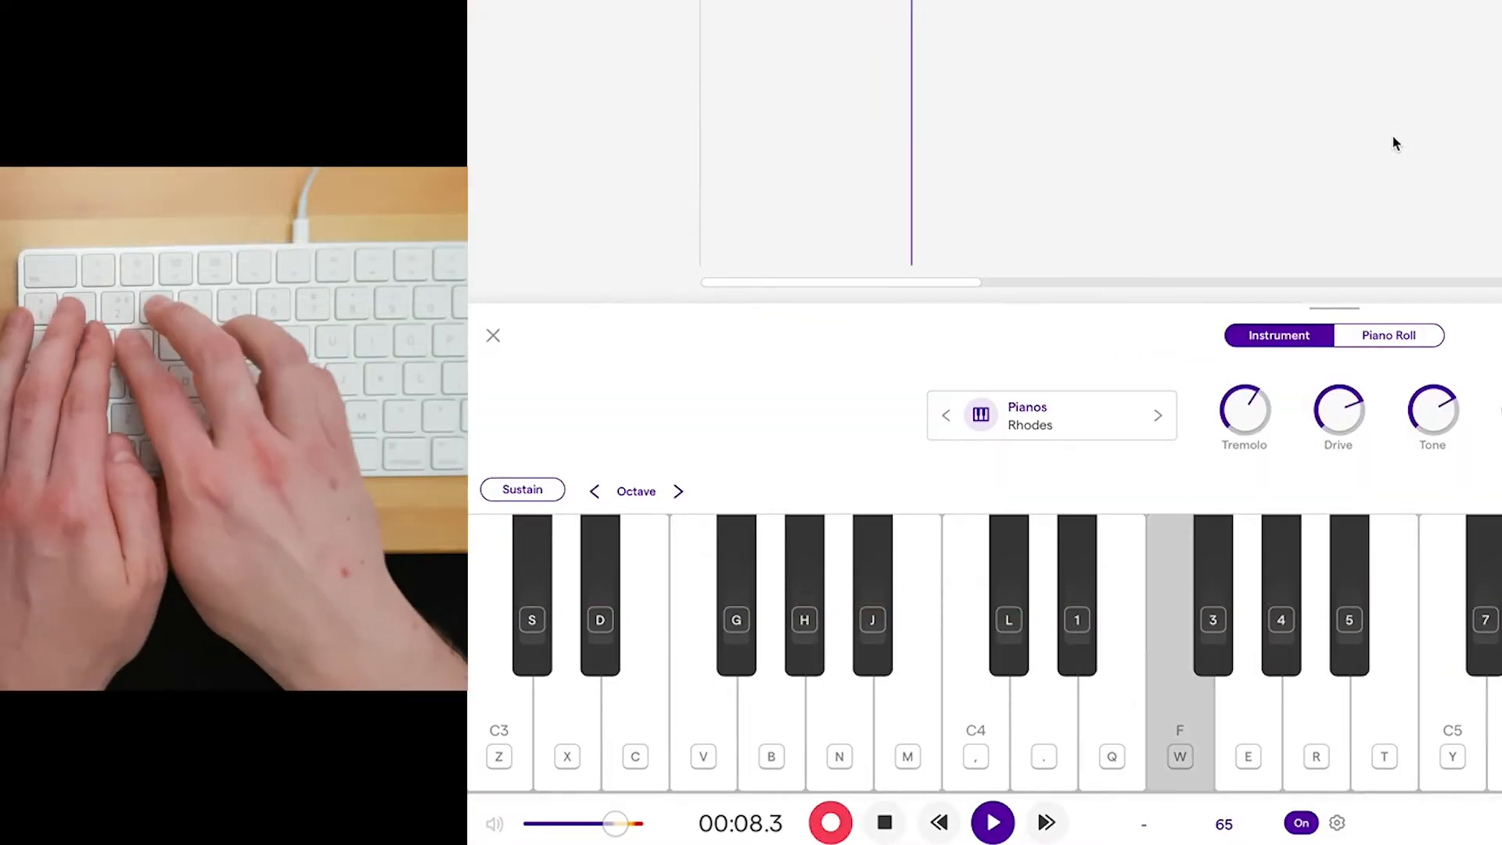
key("1")
key("q")
key("b")
key("n")
key("comma")
key("n")
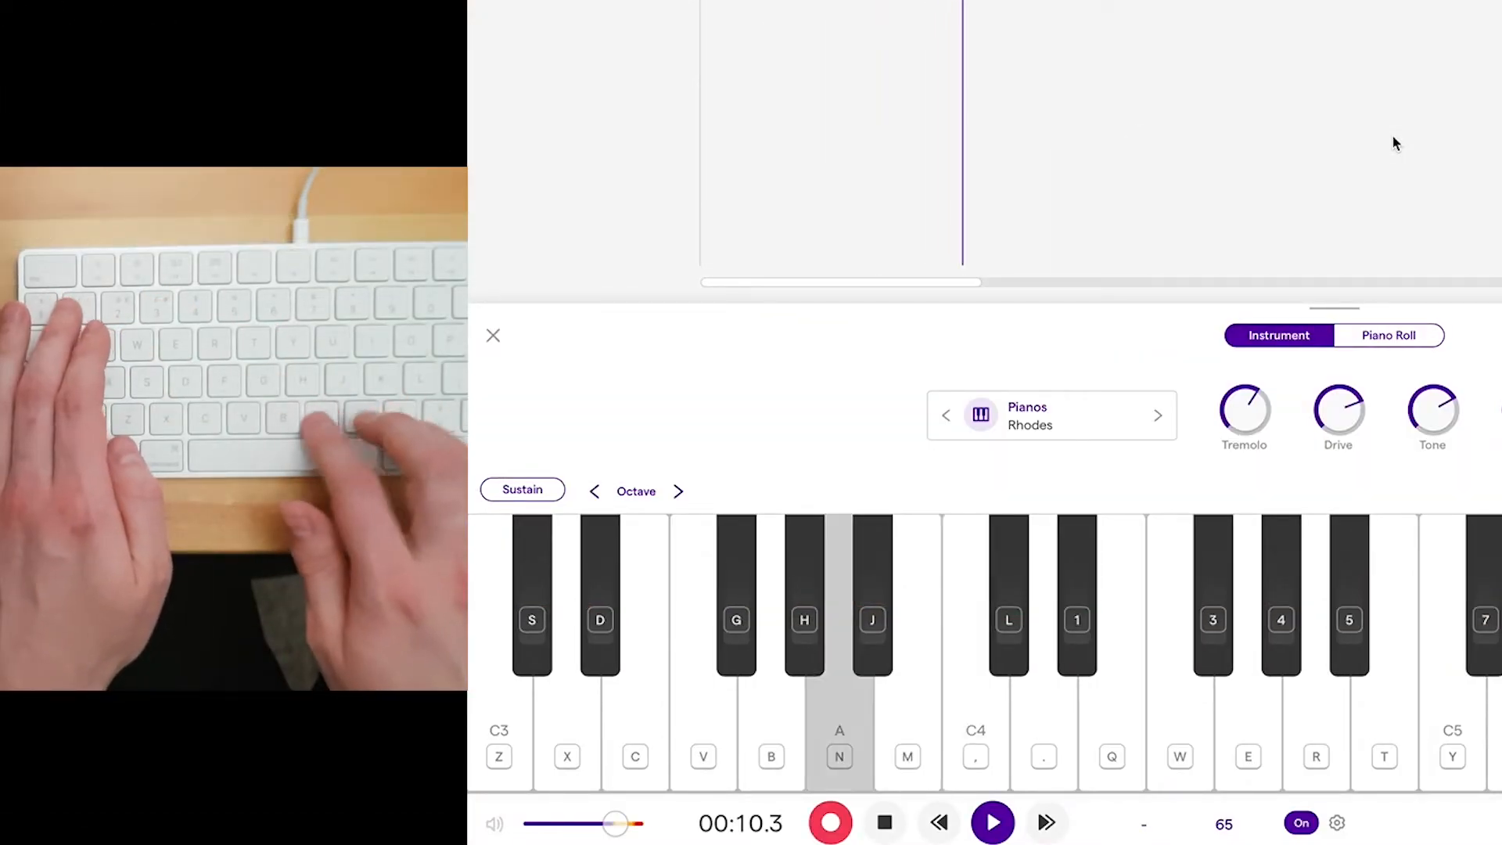
key("comma")
Record the second section's second line on the piano track: G4, F♯4, F4, D♯4, E4 and the repeated C5 ending.
key("e")
key("3")
key("w")
key("1")
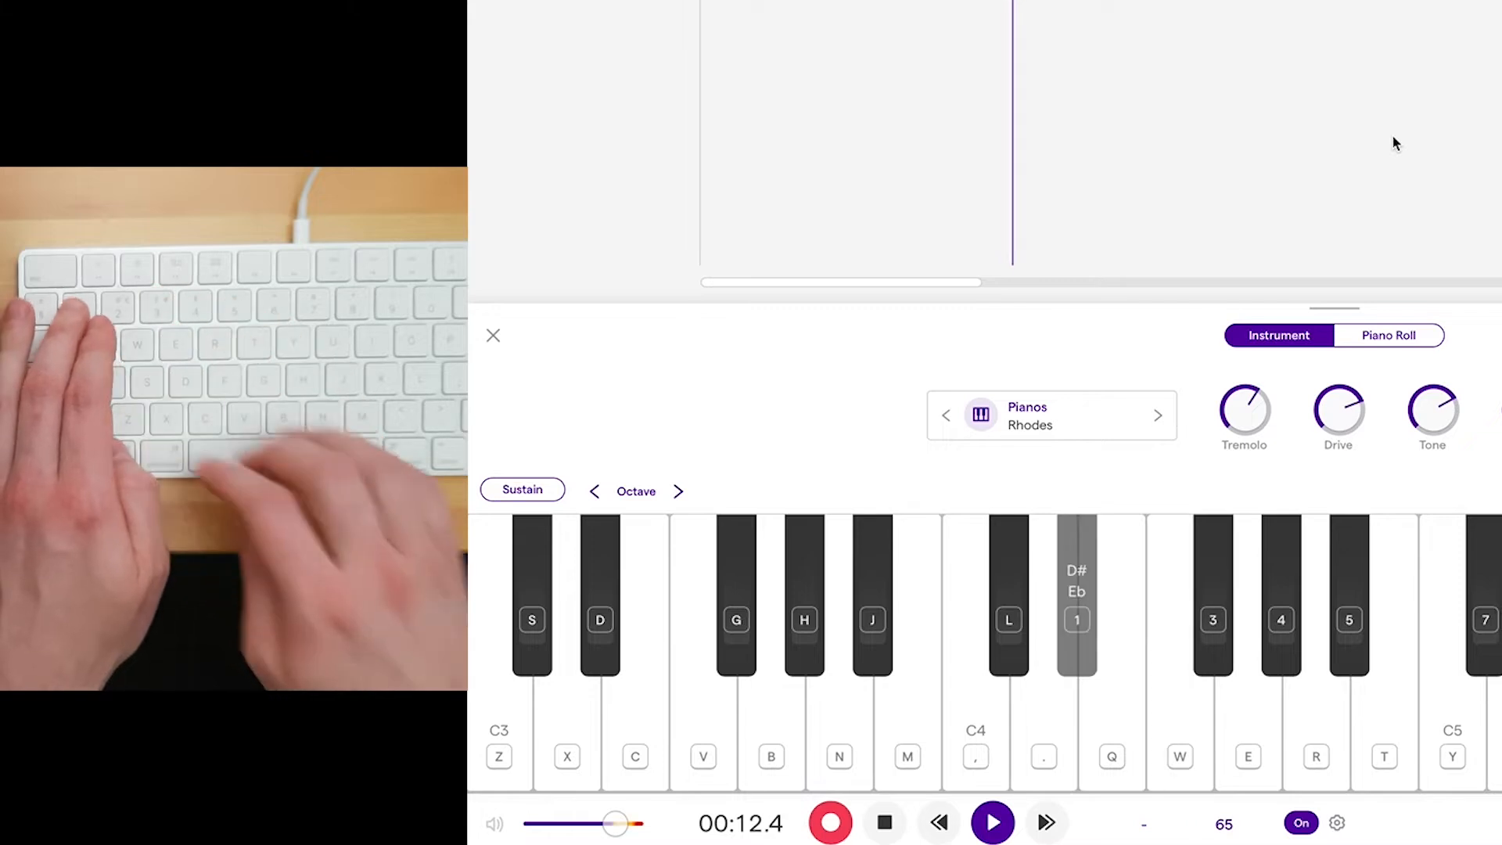
key("q")
key("y")
key("y")
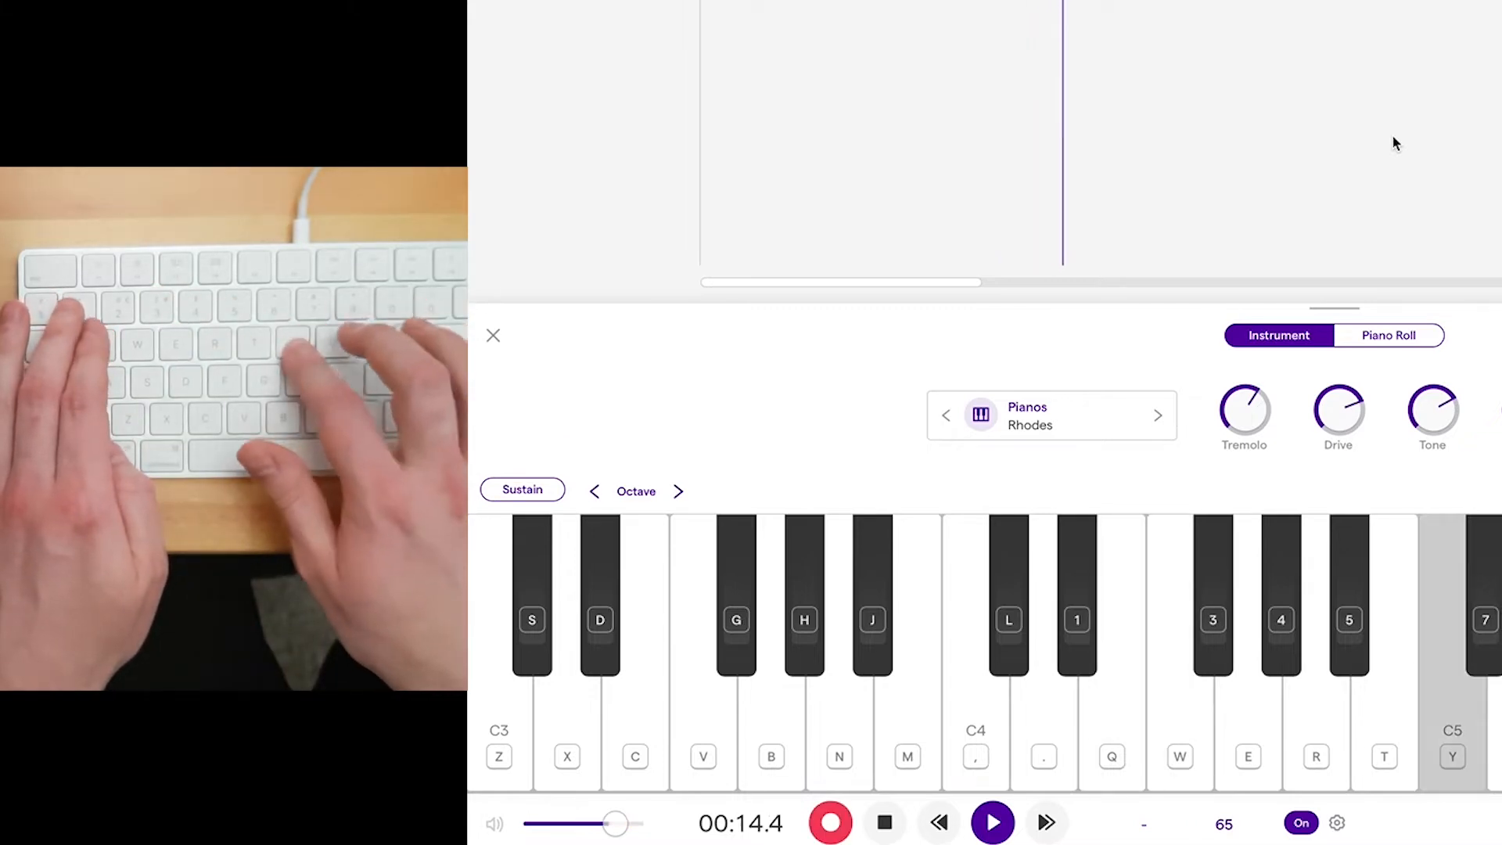
Record the next line: G4, F♯4, F4, D♯4, E4, followed by the low answer G3, A3, C4, A3, C4.
key("e")
key("3")
key("w")
key("1")
key("q")
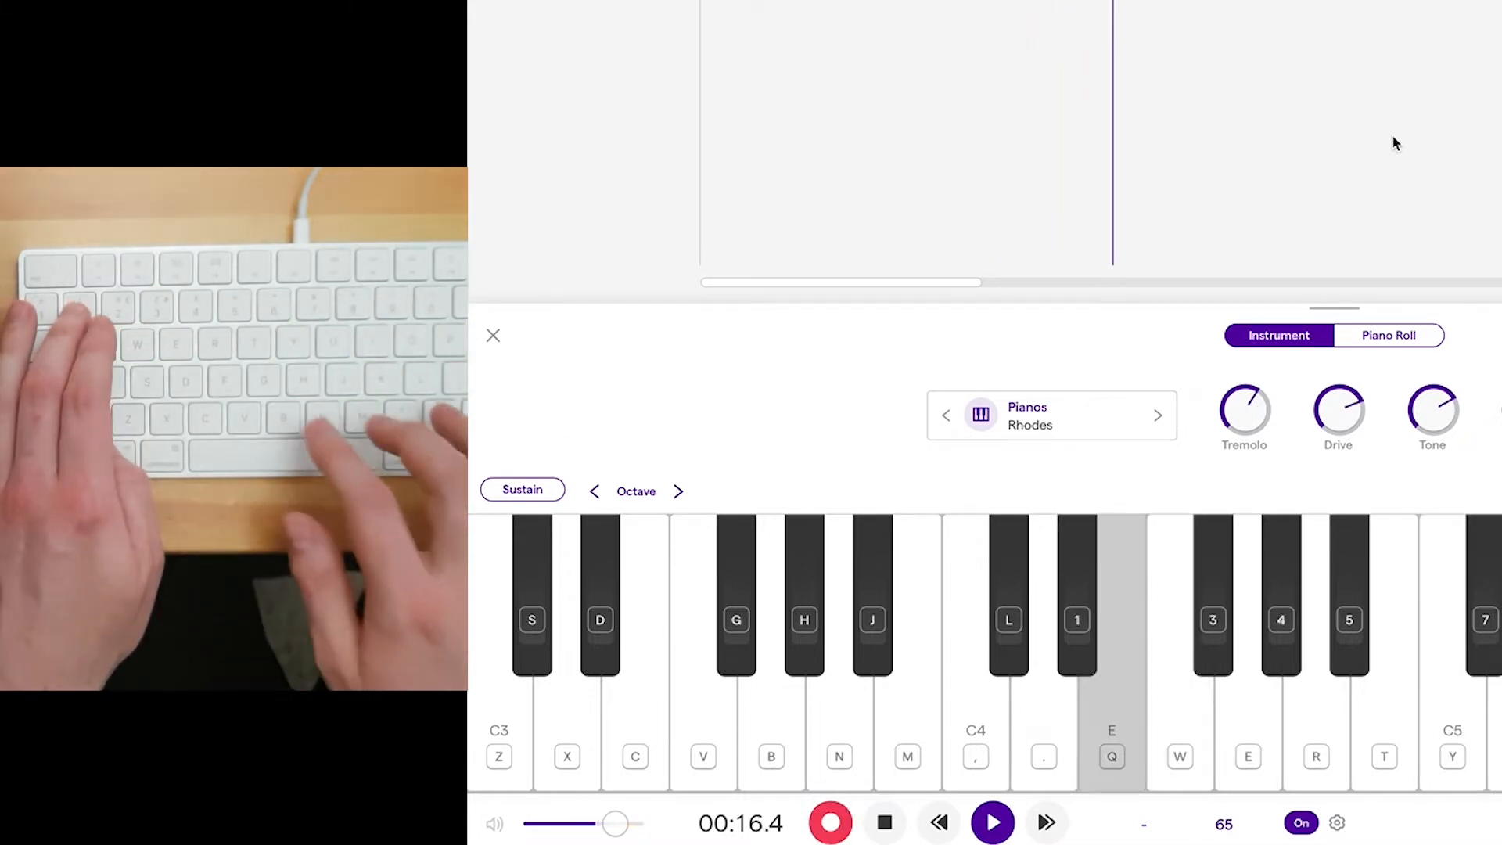
key("b")
key("comma")
key("n")
key("comma")
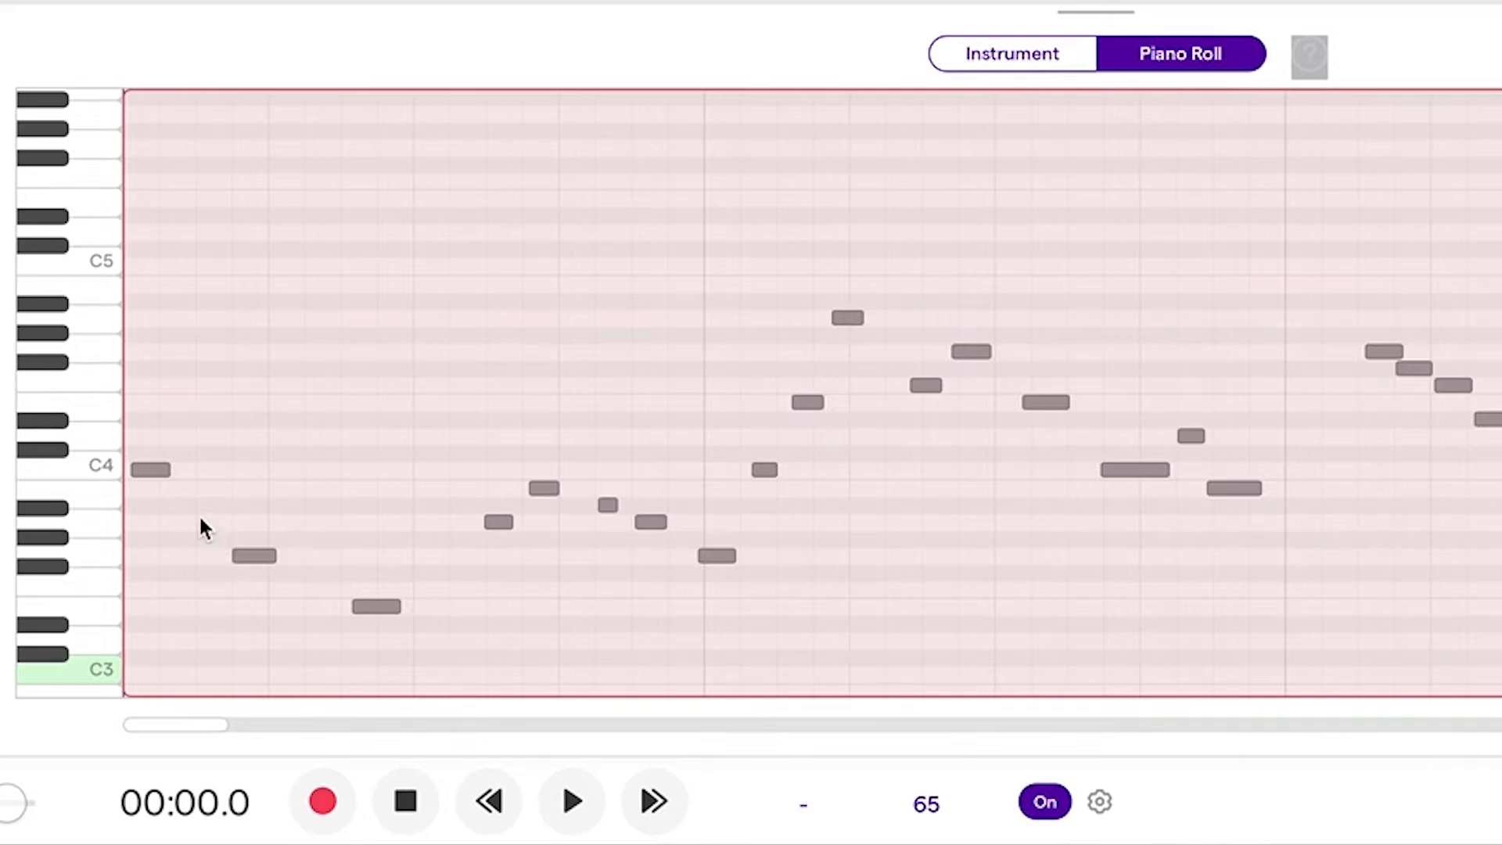
Tighten the recorded melody's timing in the piano roll, shifting off-beat notes such as the opening C4 and the E3 onto the grid.
left_click_drag(152, 473, 136, 474)
left_click_drag(375, 607, 365, 607)
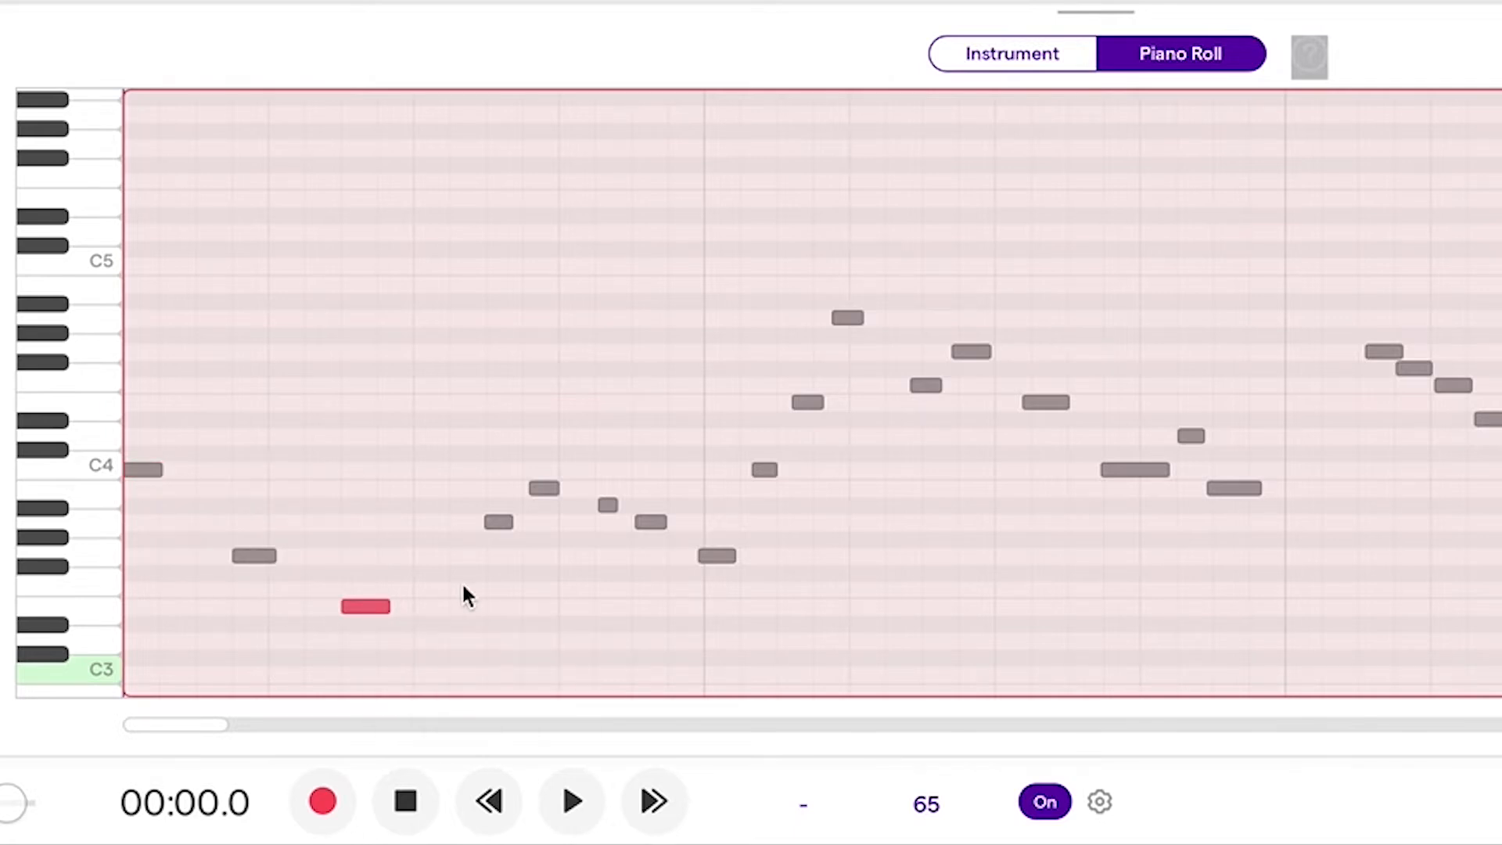
left_click(497, 523)
left_click(541, 490)
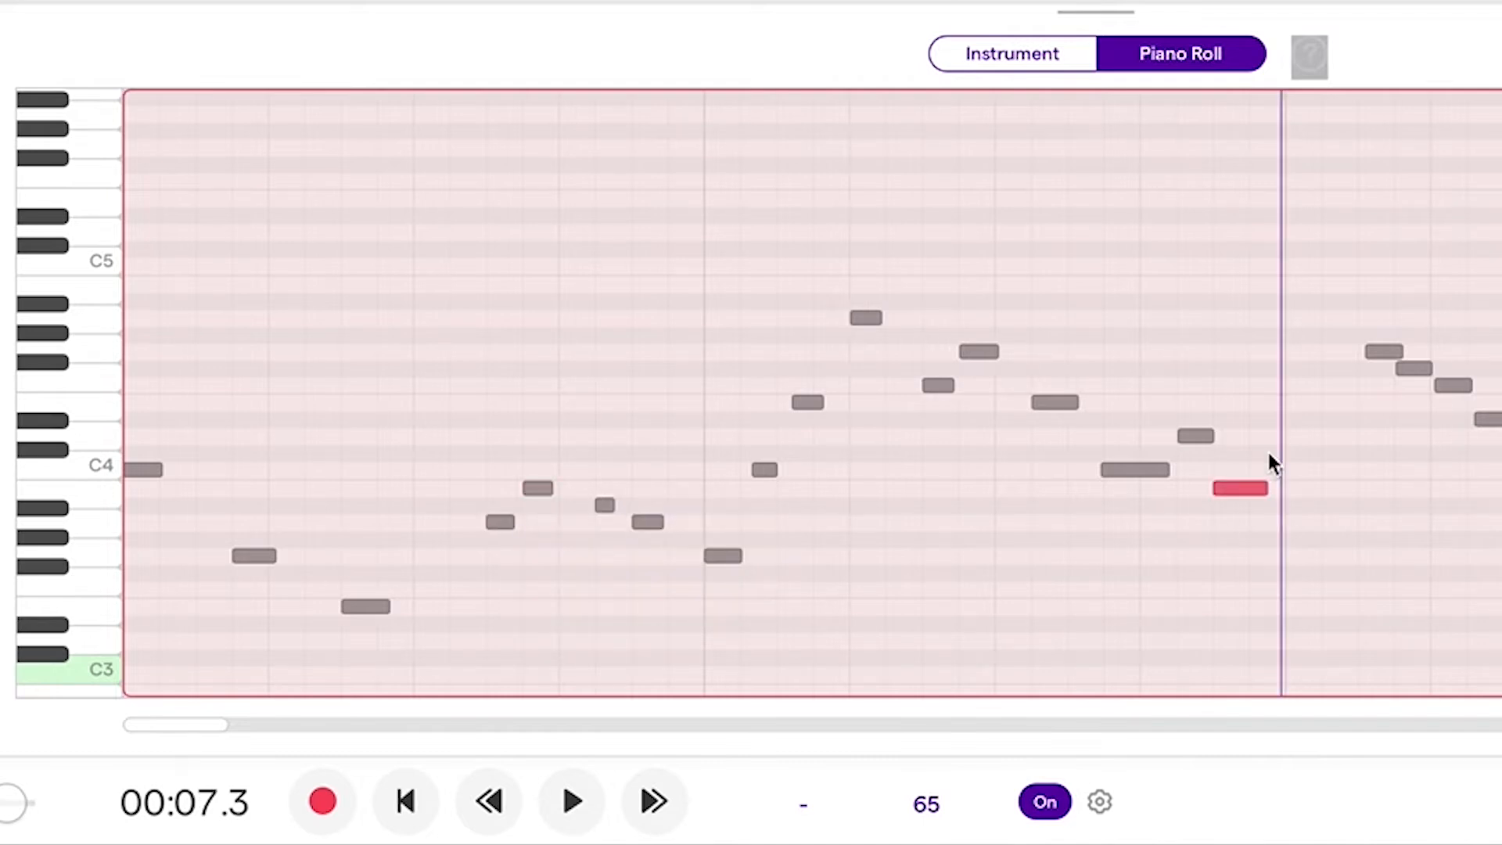
scroll(1209, 320, "right", 2)
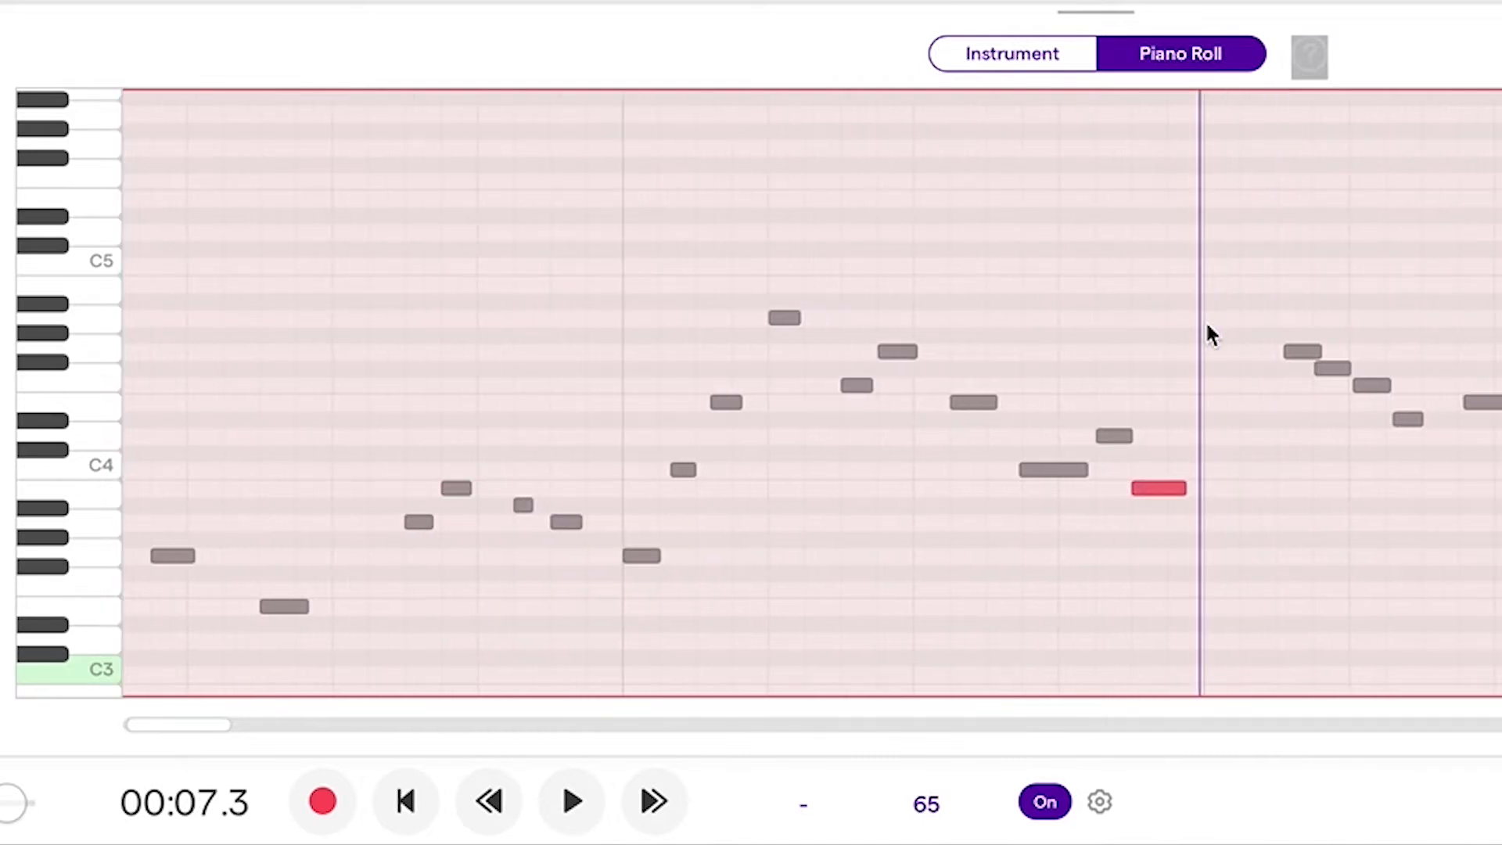
scroll(1205, 320, "right", 3)
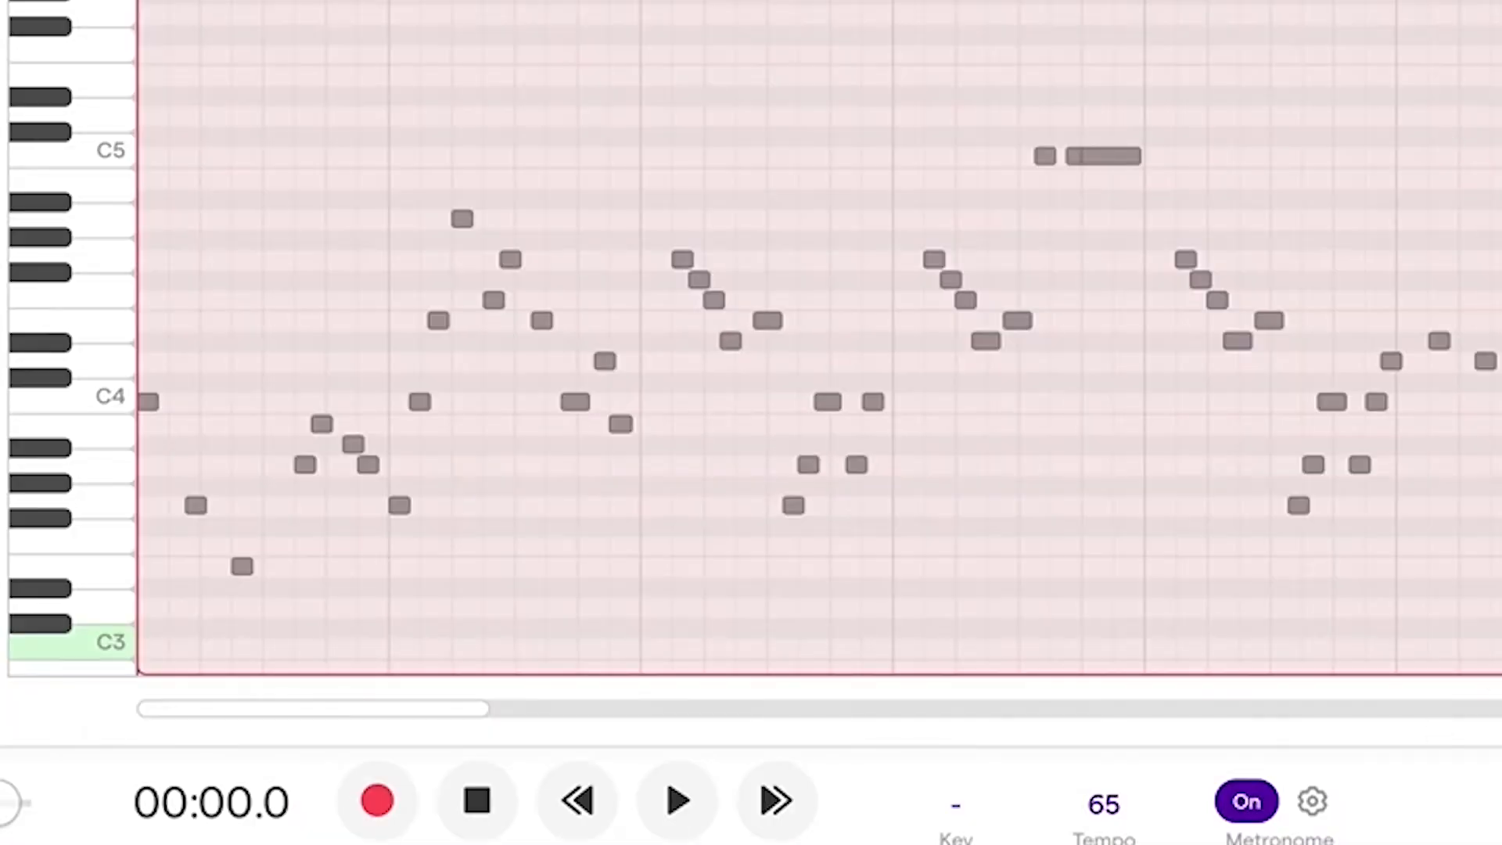
Set the project tempo to 120 BPM and play the melody back.
left_click(1091, 802)
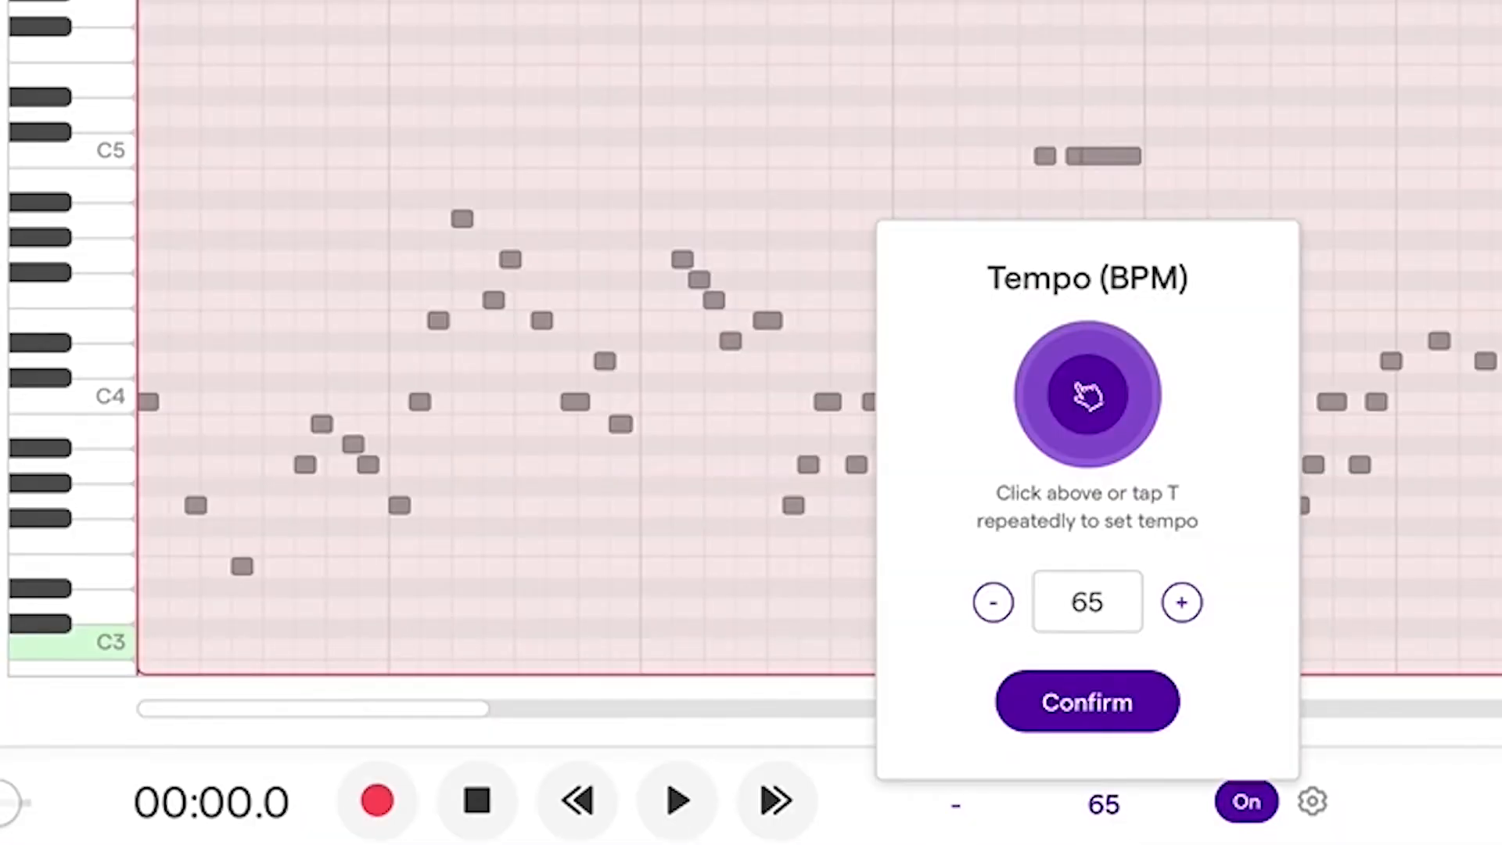
left_click(1109, 613)
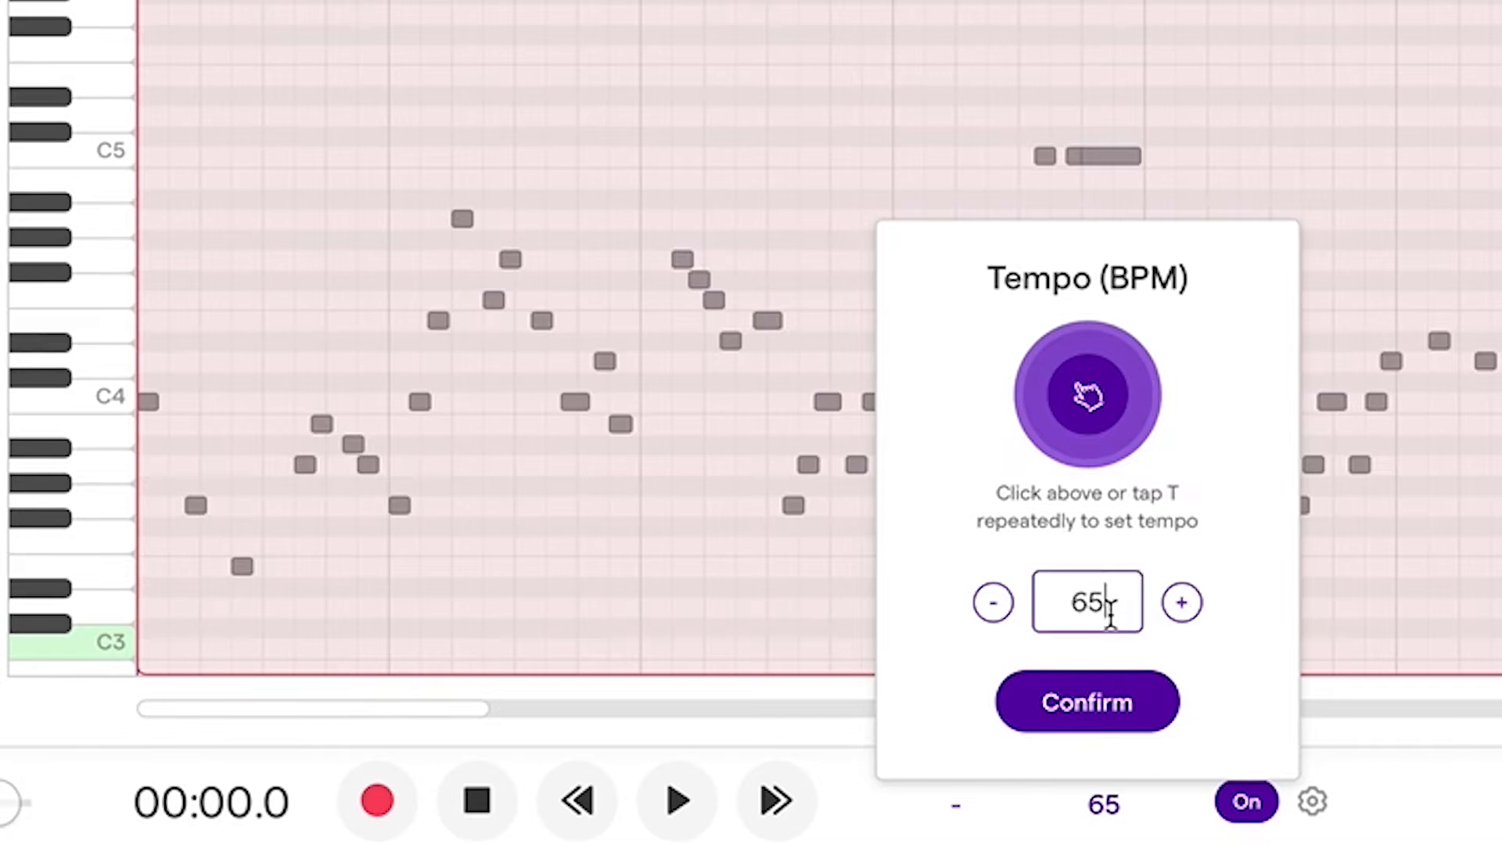
double_click(1110, 613)
type("120")
key("Return")
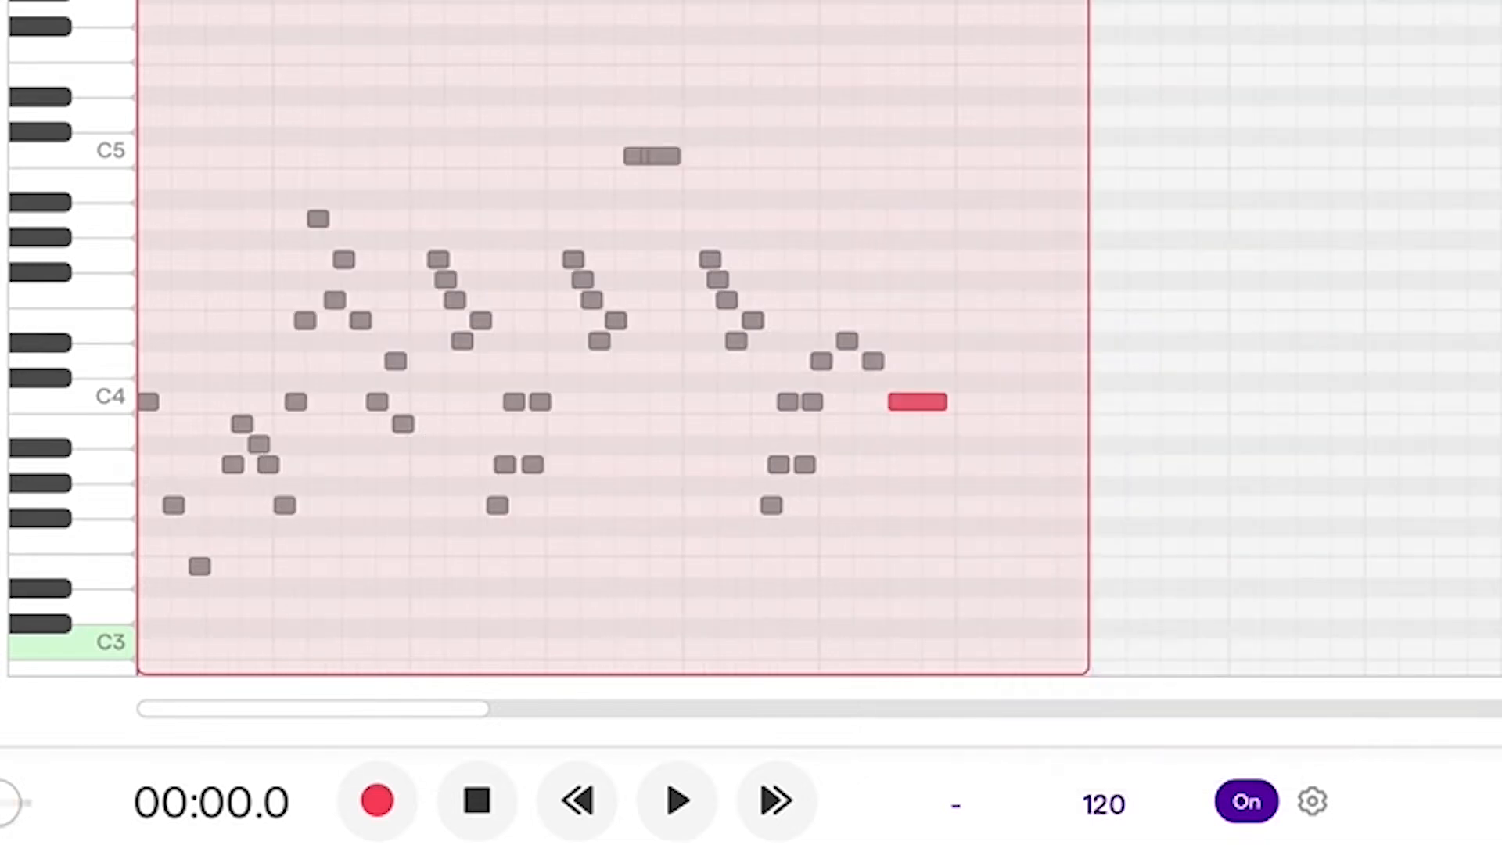
key("space")
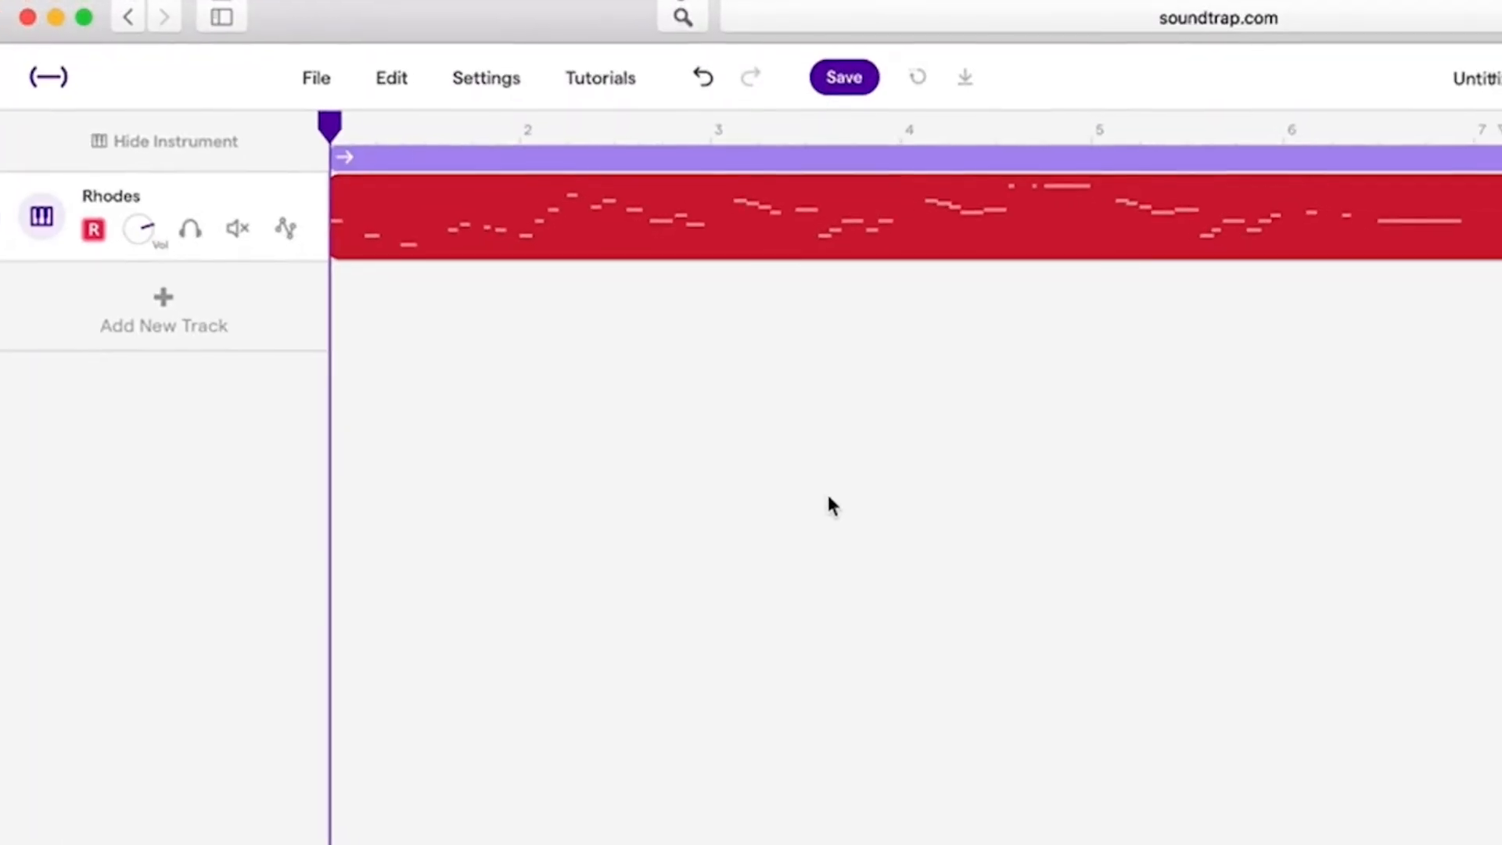
Duplicate the Rhodes track and split the copy's region at bar 3.
left_click(298, 192)
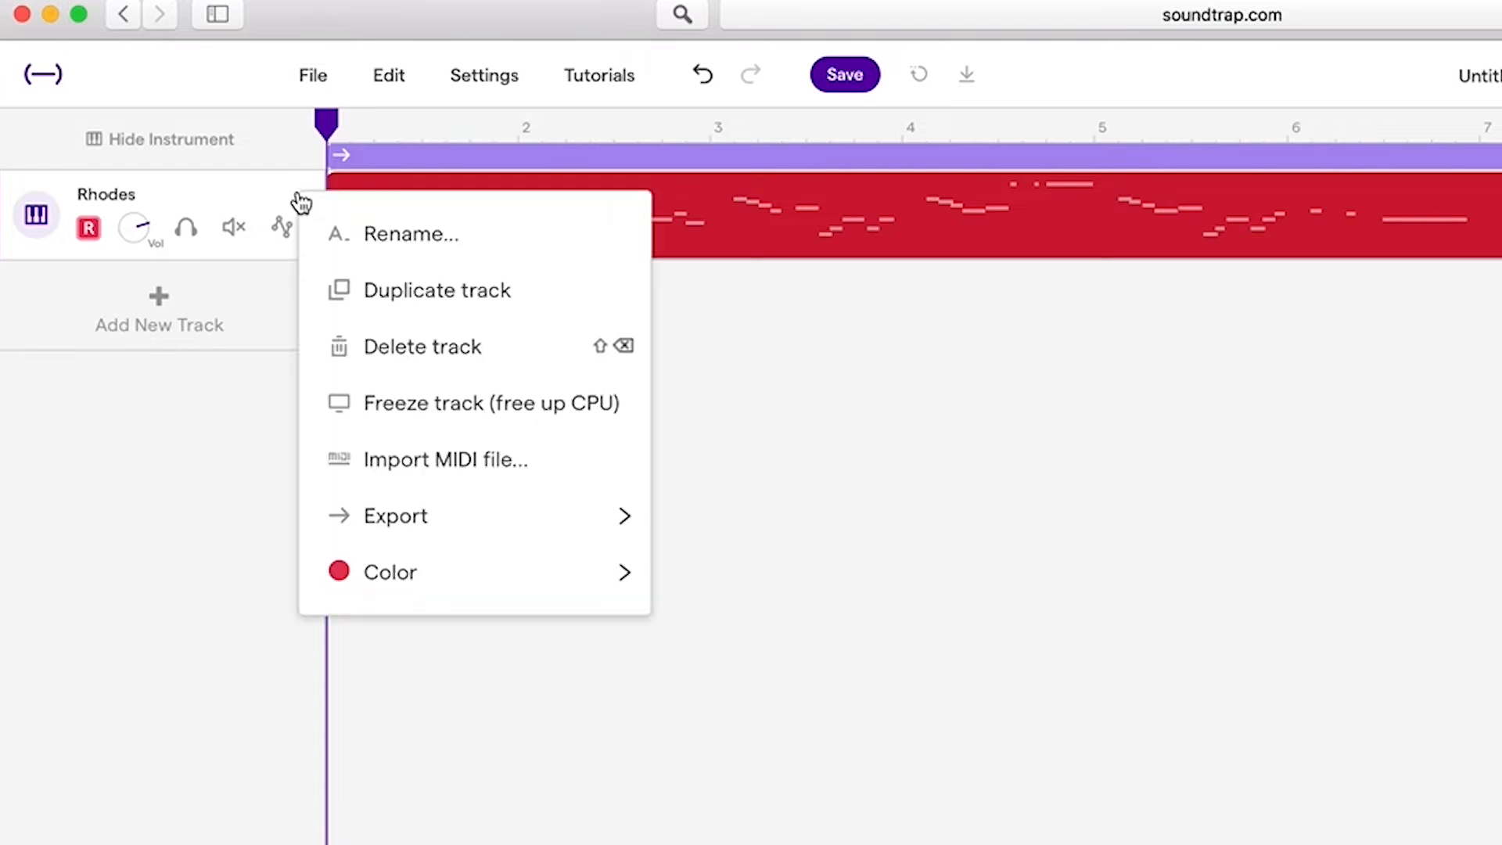
left_click(571, 297)
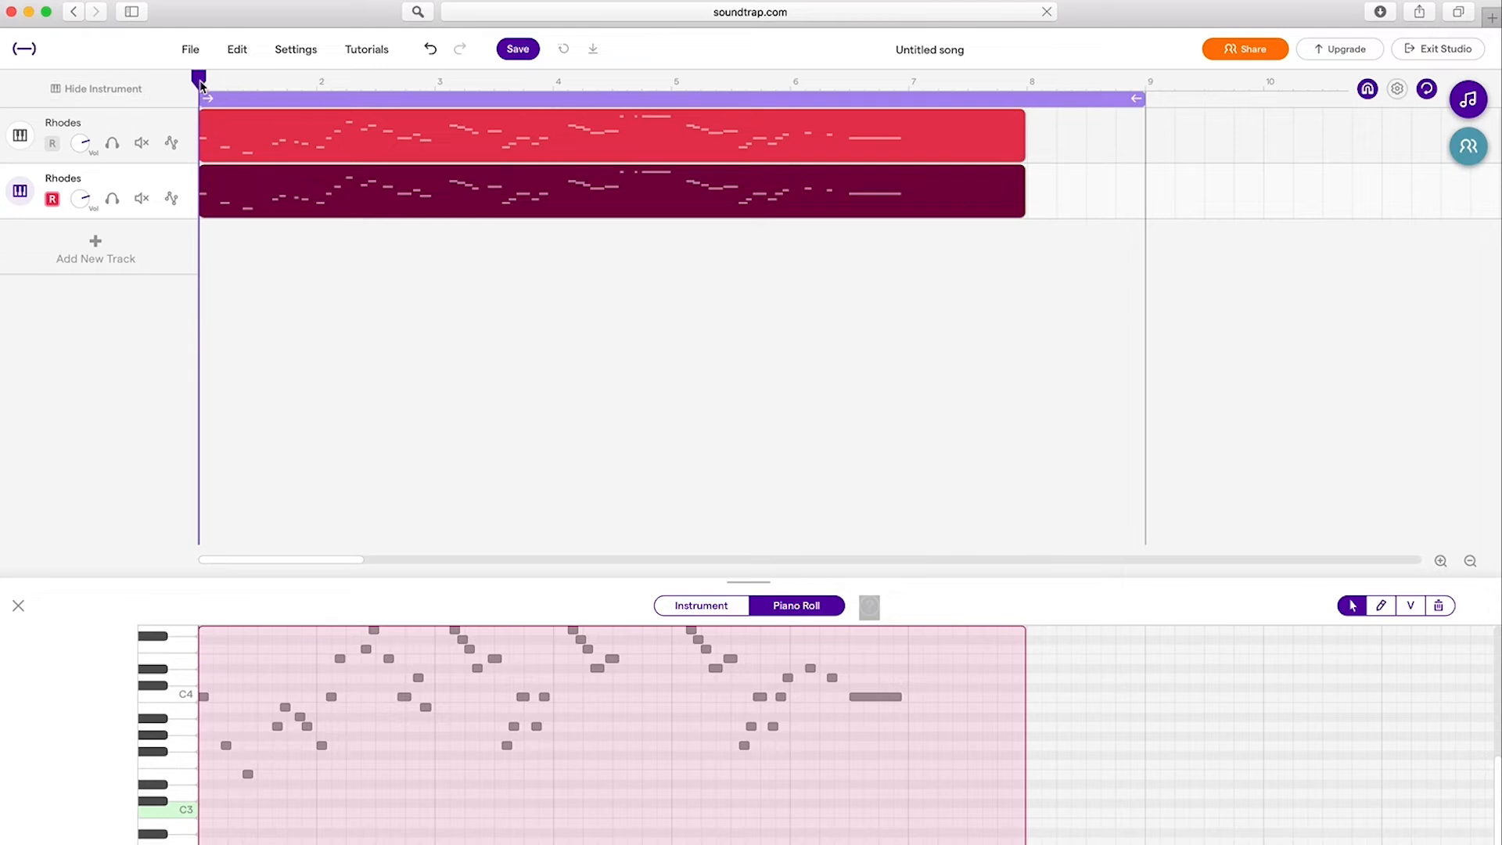
left_click_drag(200, 84, 435, 80)
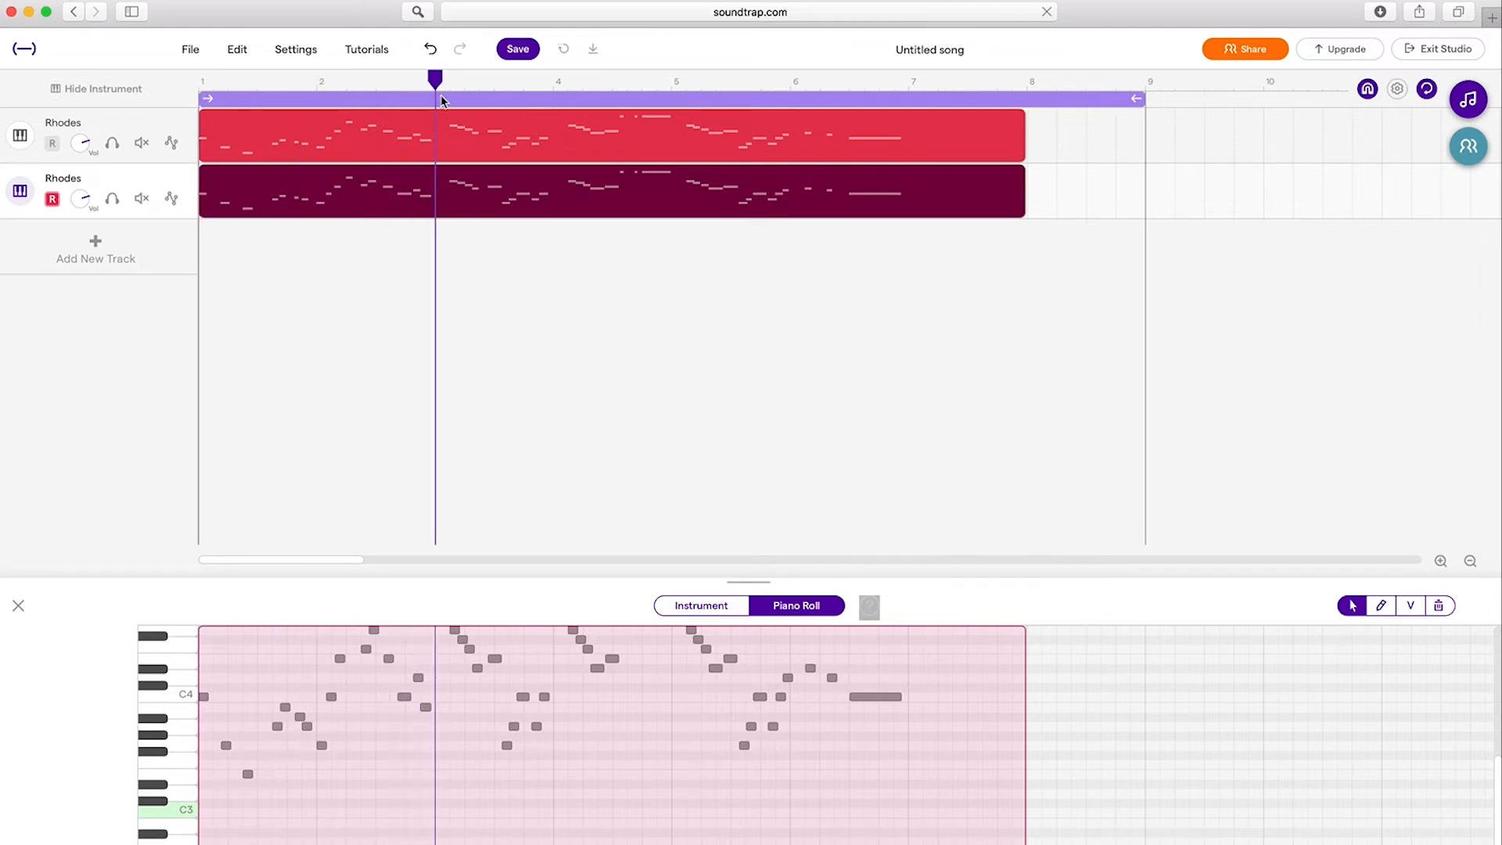
right_click(401, 199)
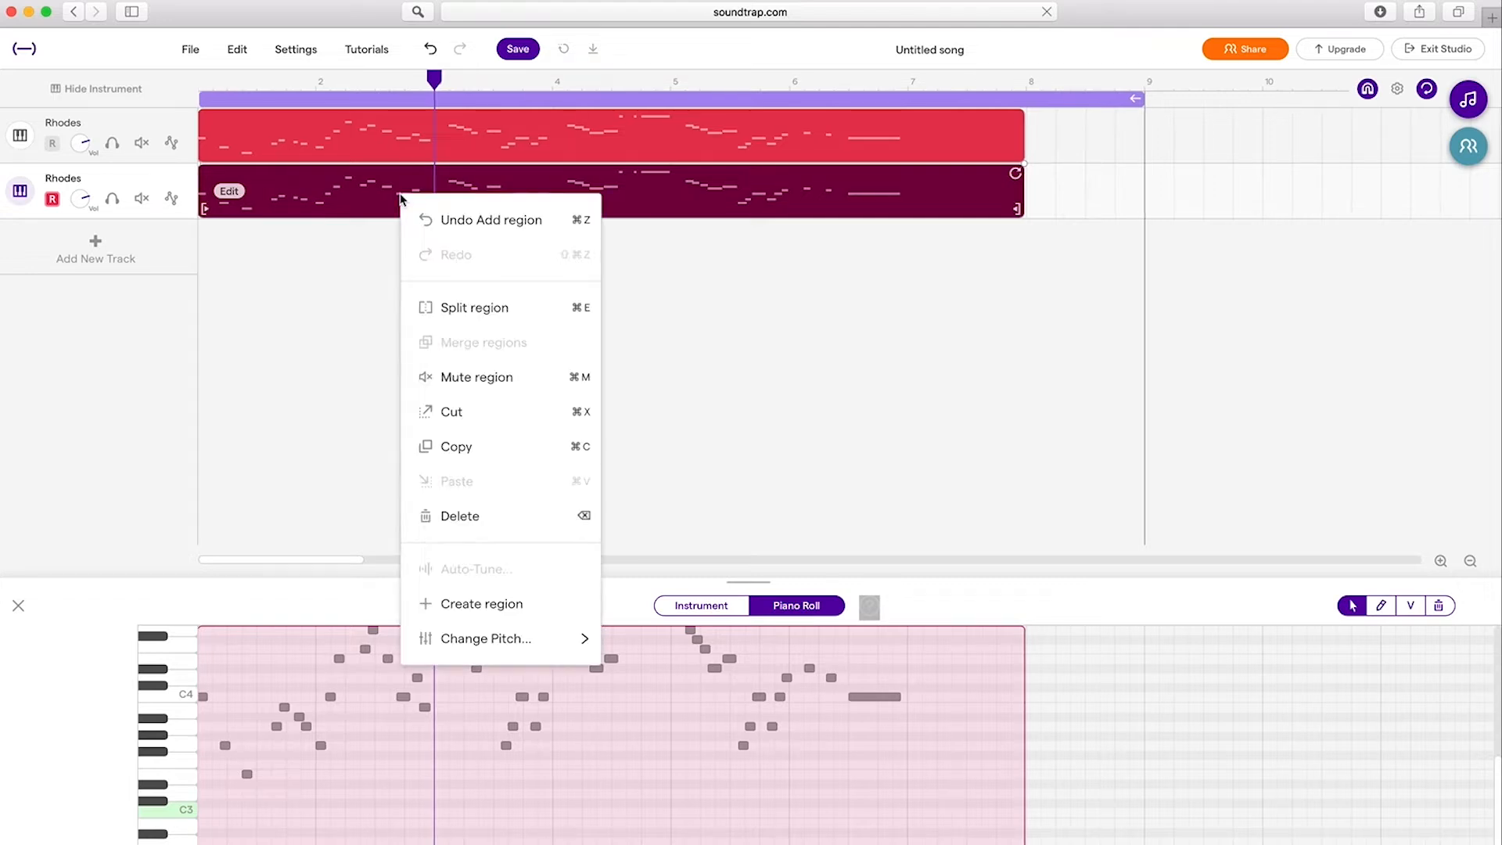
left_click(502, 308)
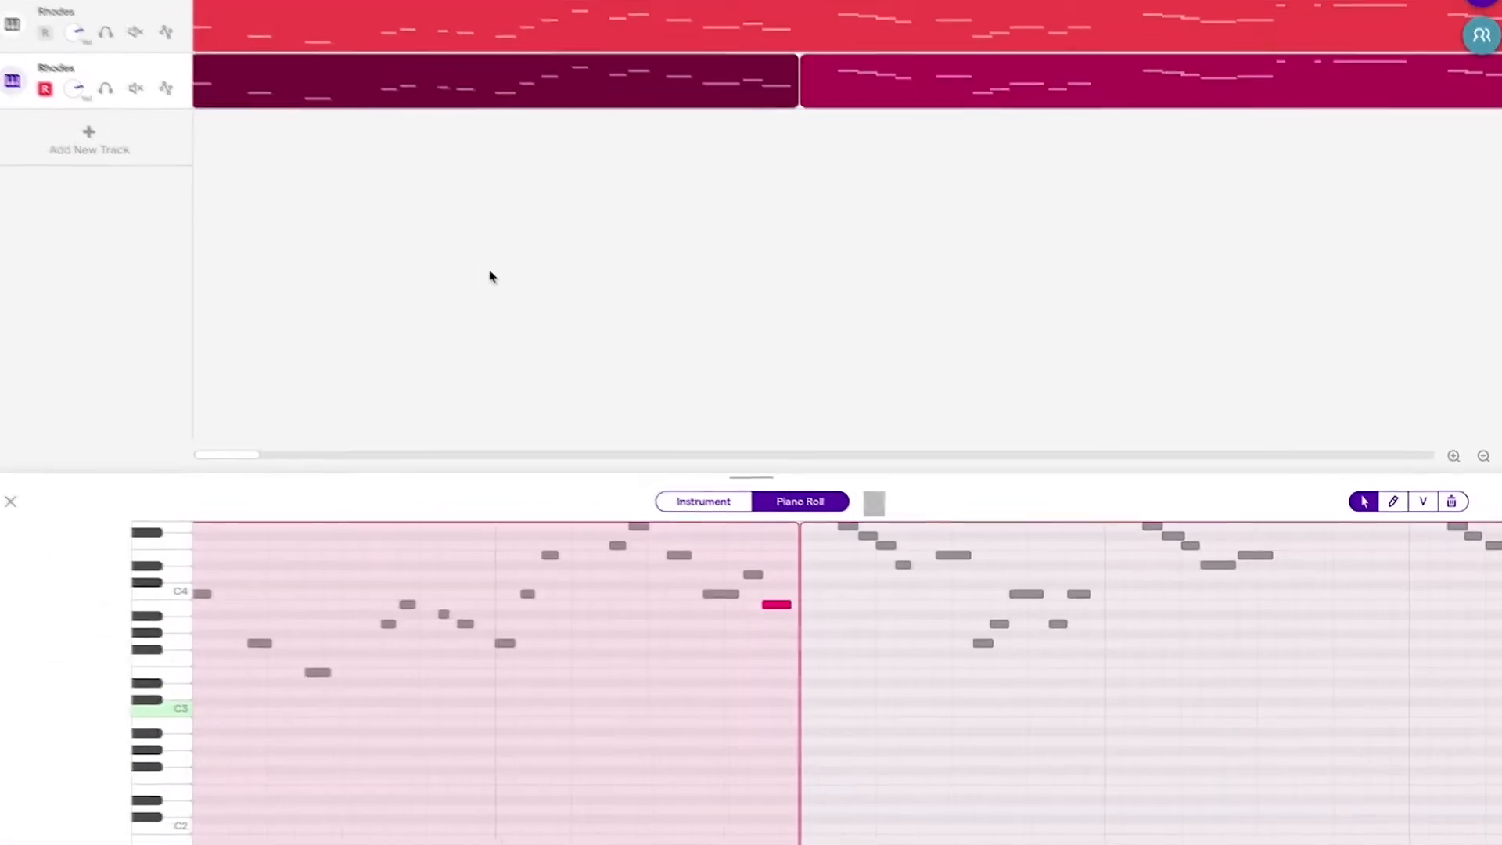
Lower the pitch of the duplicated track's first region by 9 semitones and play it from the start.
mouse_move(512, 105)
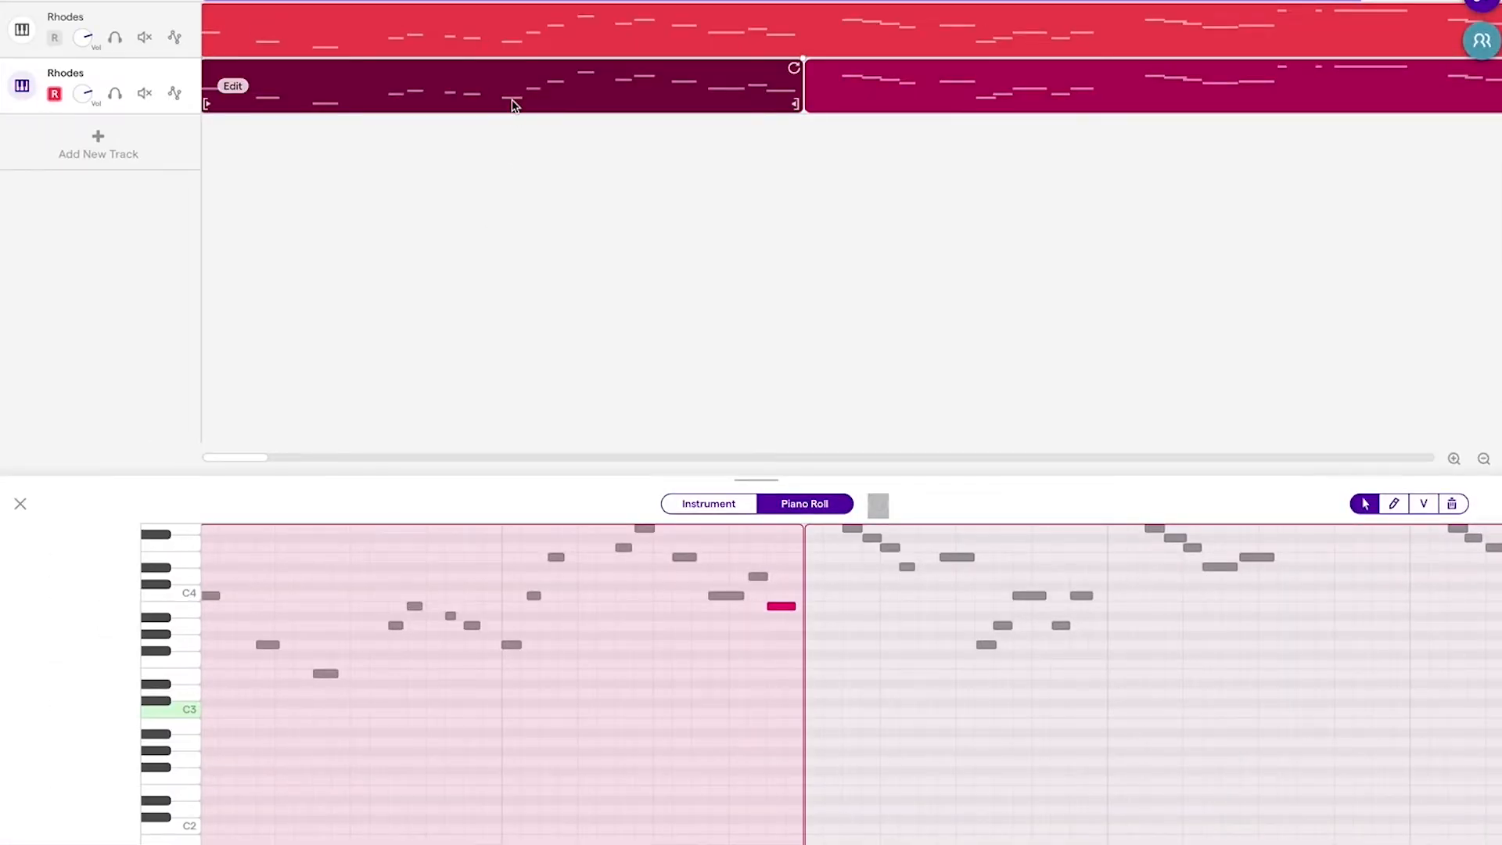
left_click(236, 88)
mouse_move(393, 288)
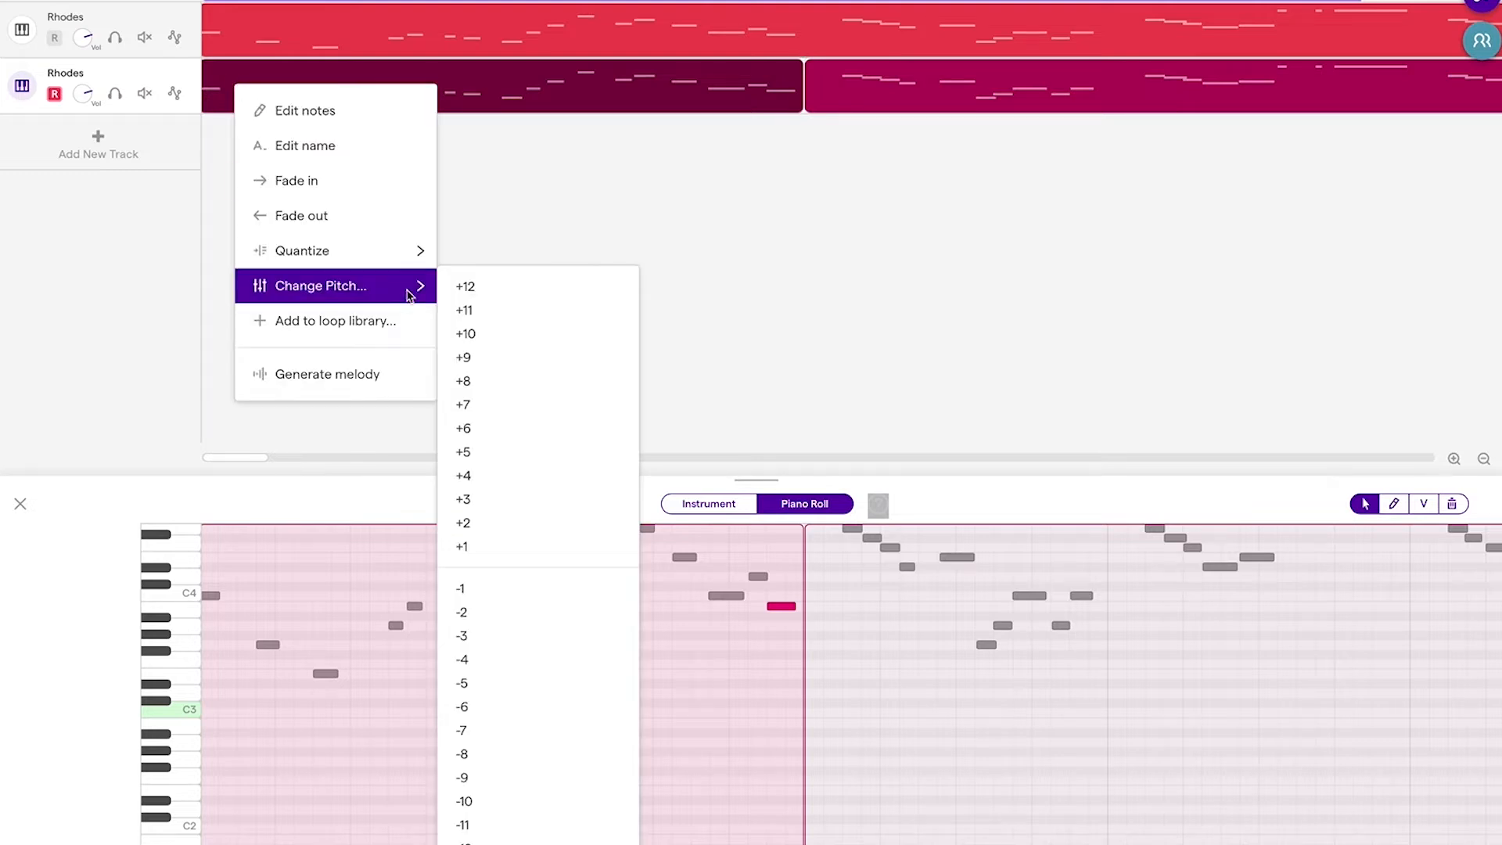
left_click(503, 780)
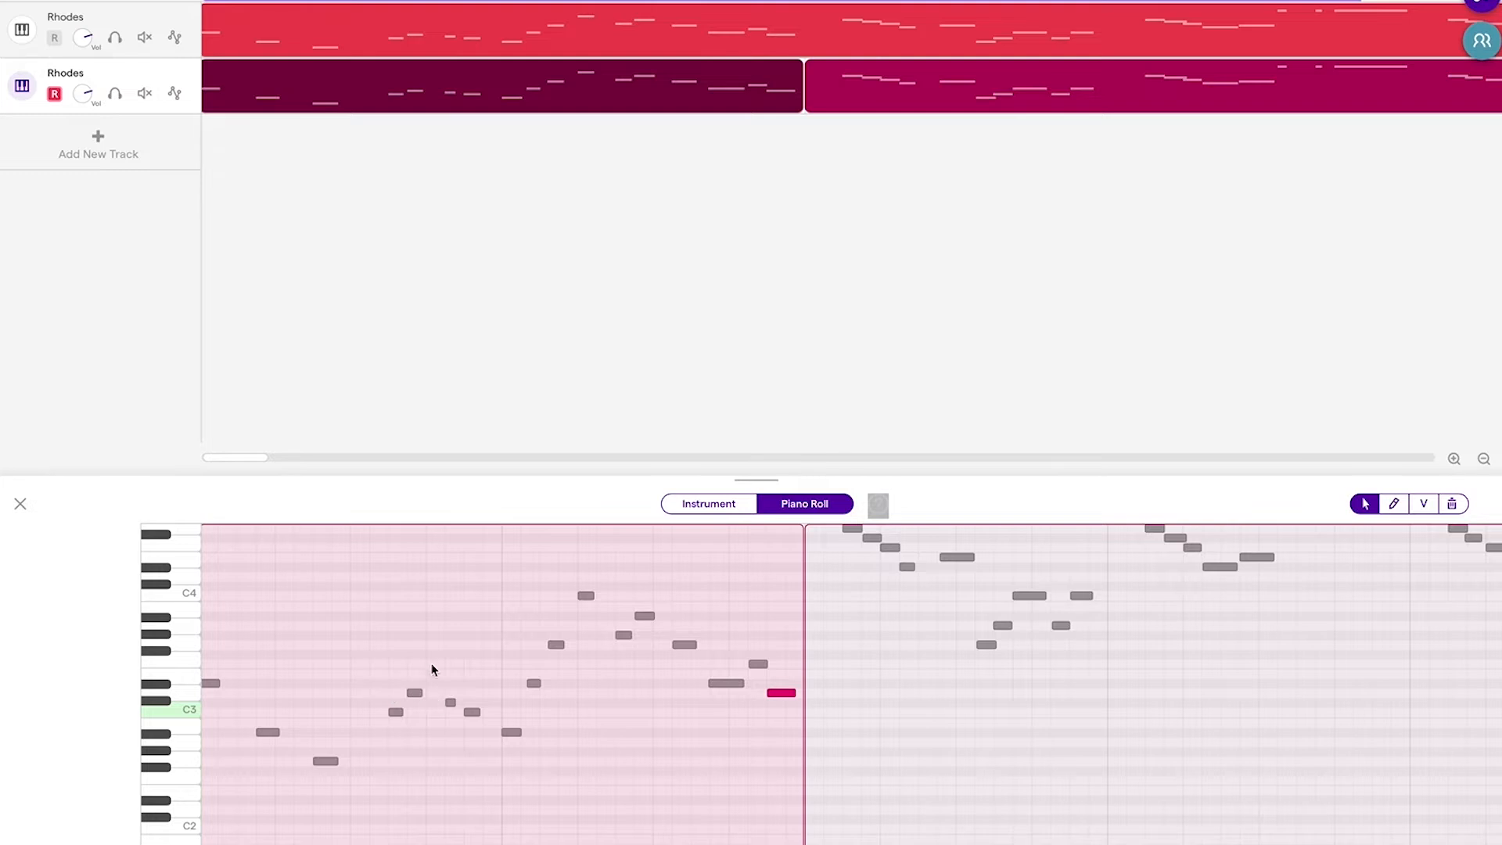
left_click(308, 2)
left_click_drag(308, 2, 202, 1)
key("space")
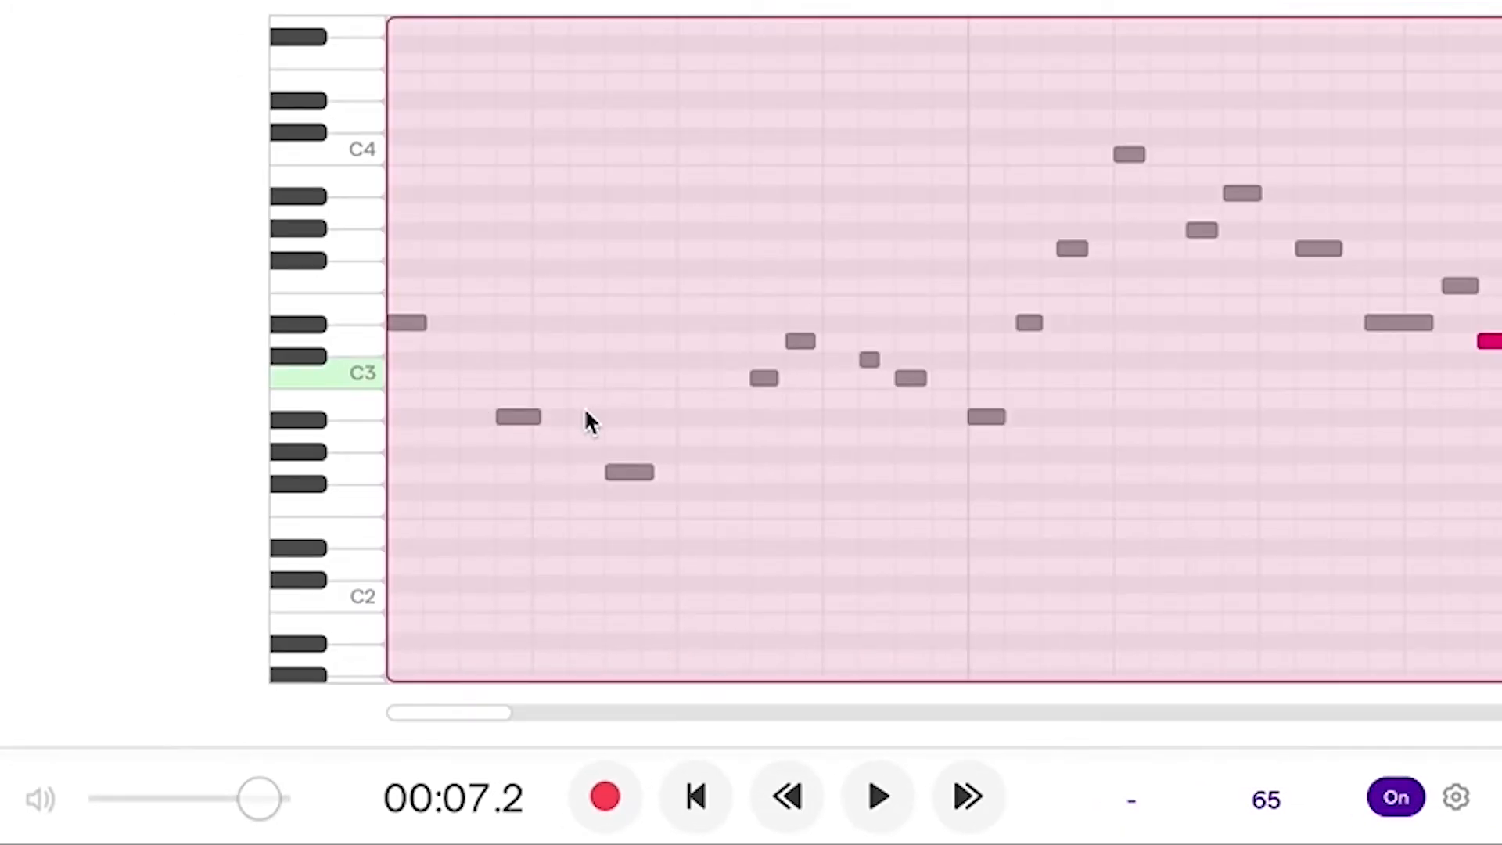
Raise the first note of the transposed region to E3 and the second note to B2.
left_click(402, 335)
left_click(414, 336)
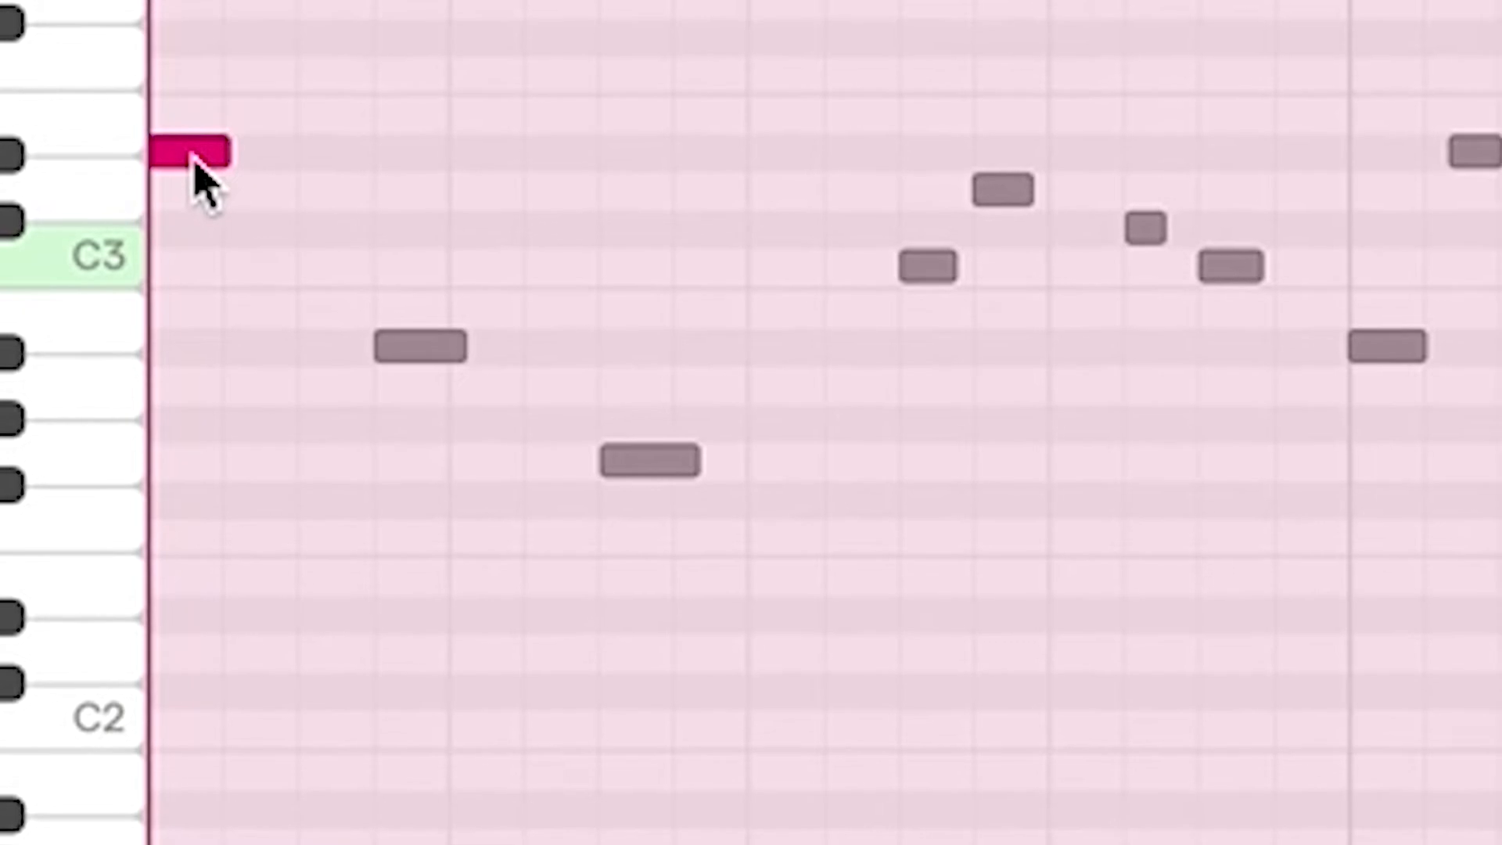
left_click_drag(174, 163, 172, 142)
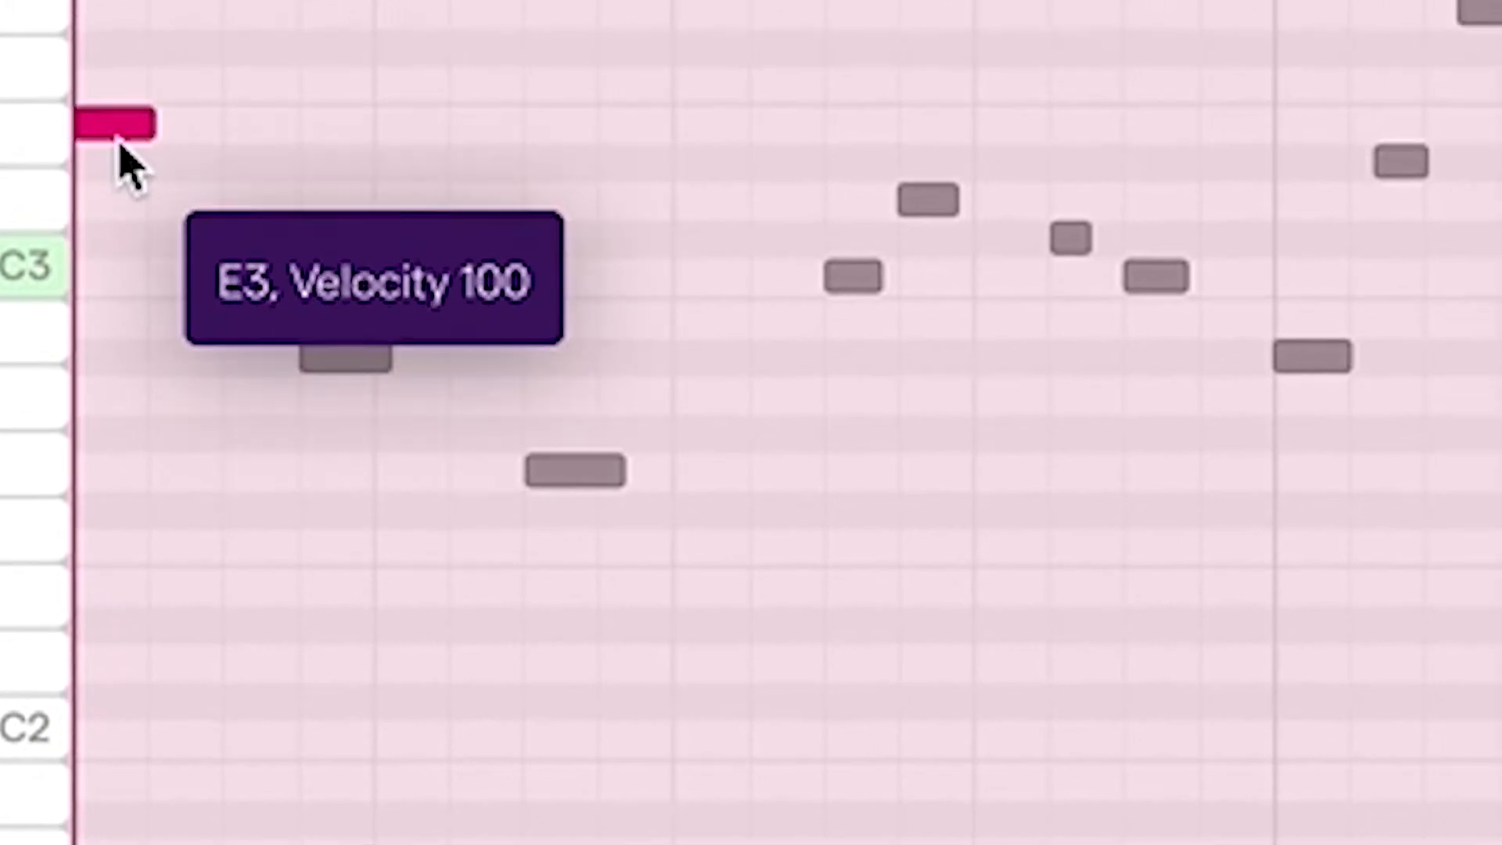
left_click(328, 361)
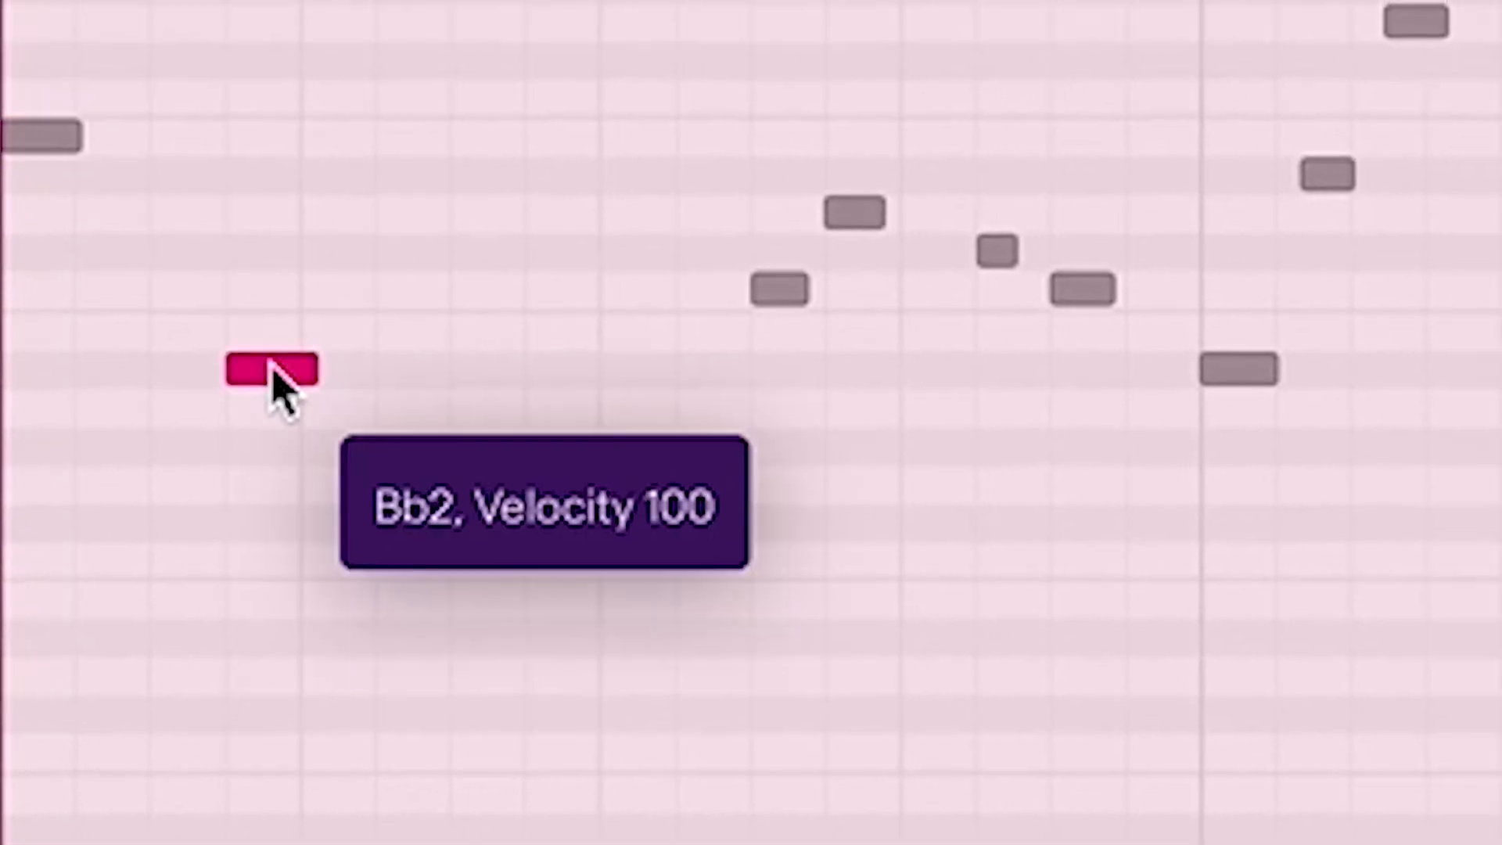
left_click_drag(255, 374, 238, 348)
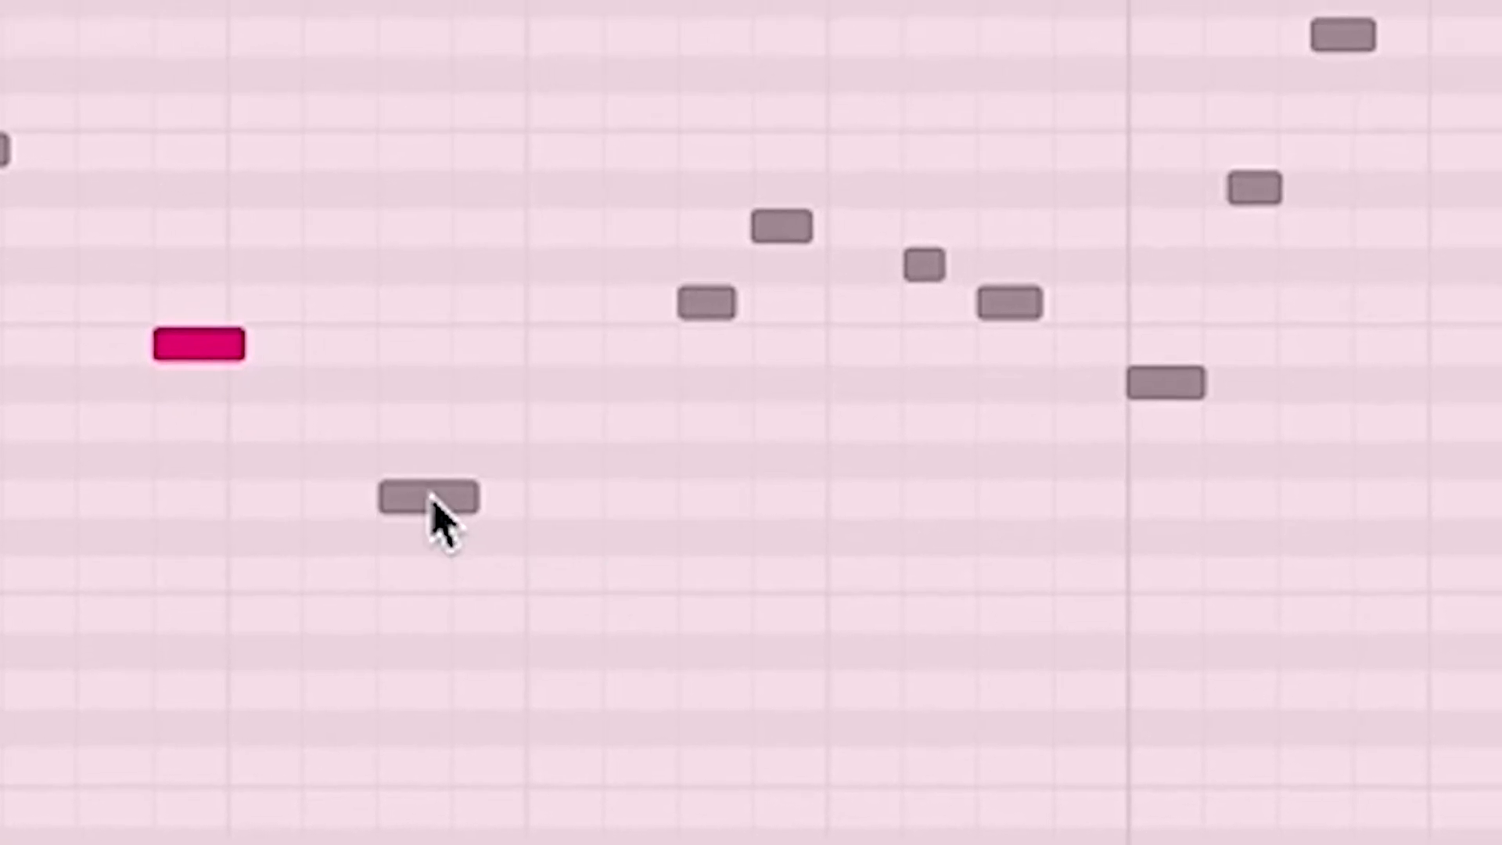
Check the pitches of the following notes in bar 1 and raise the note at the start of bar 2 to C3.
left_click(419, 505)
left_click(689, 309)
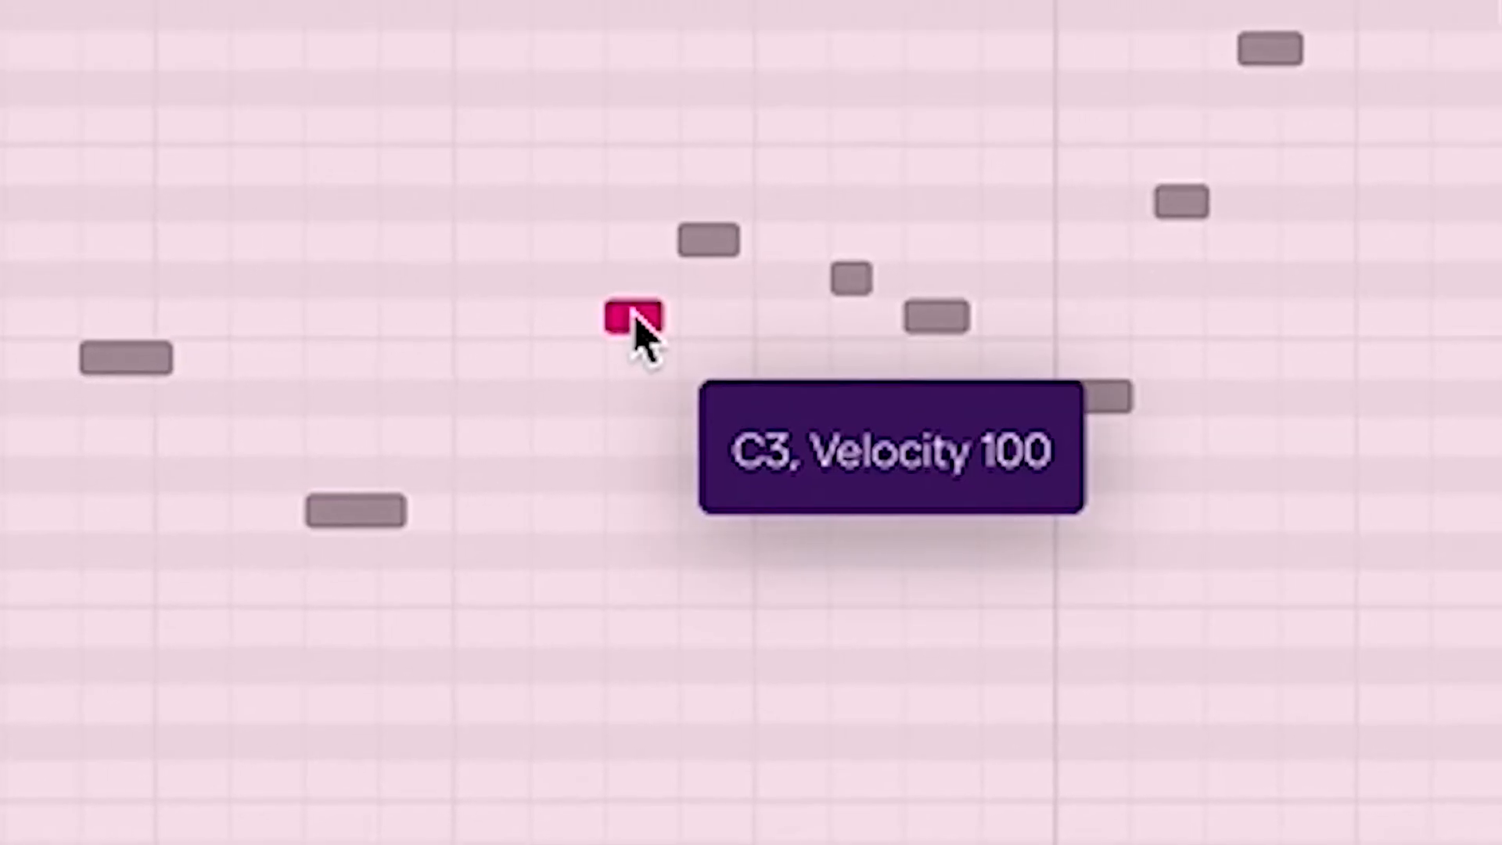
left_click(685, 247)
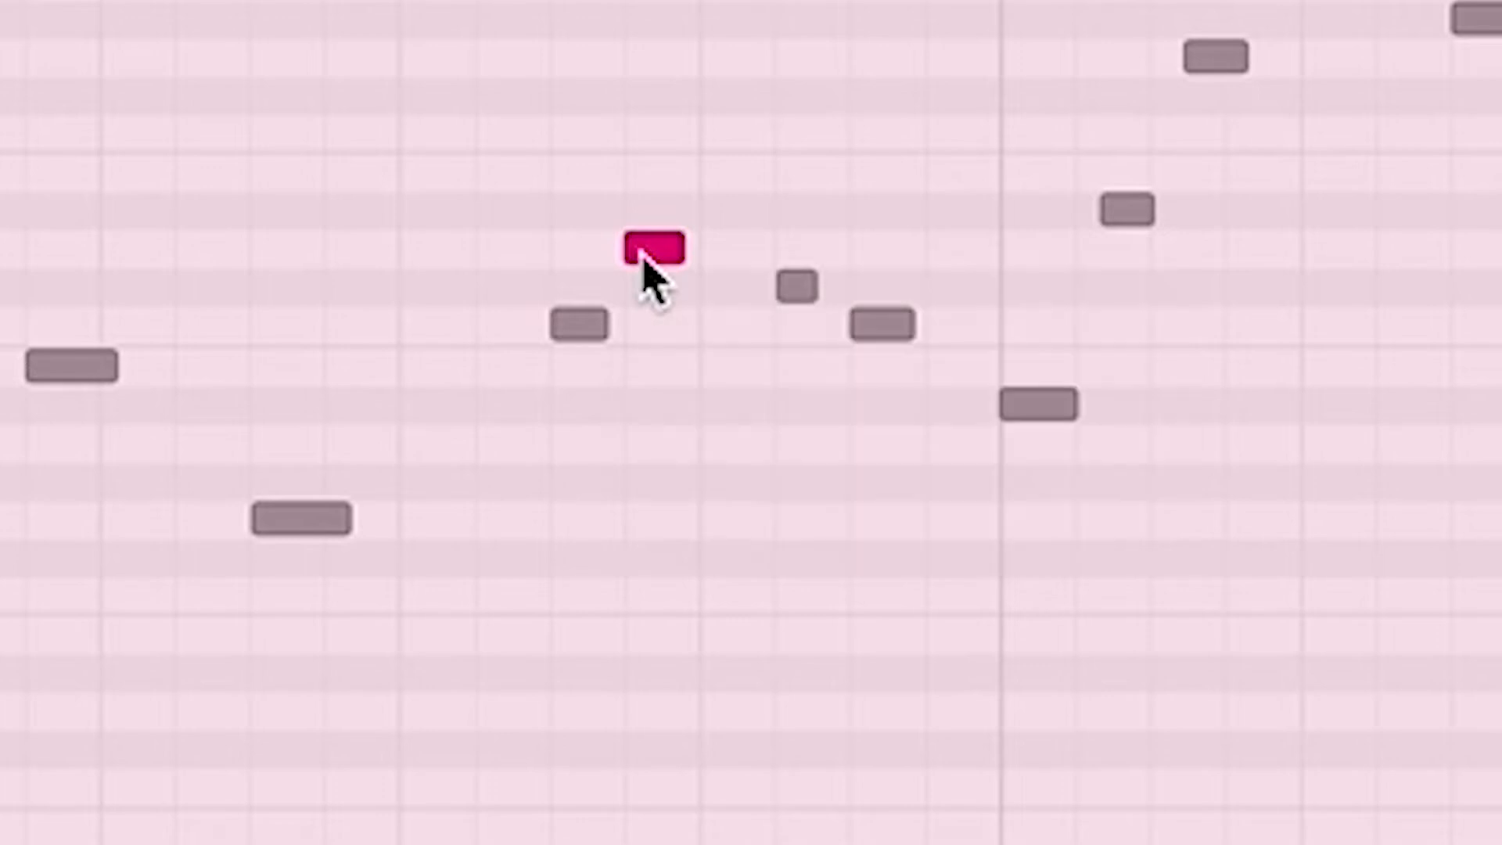
left_click(788, 289)
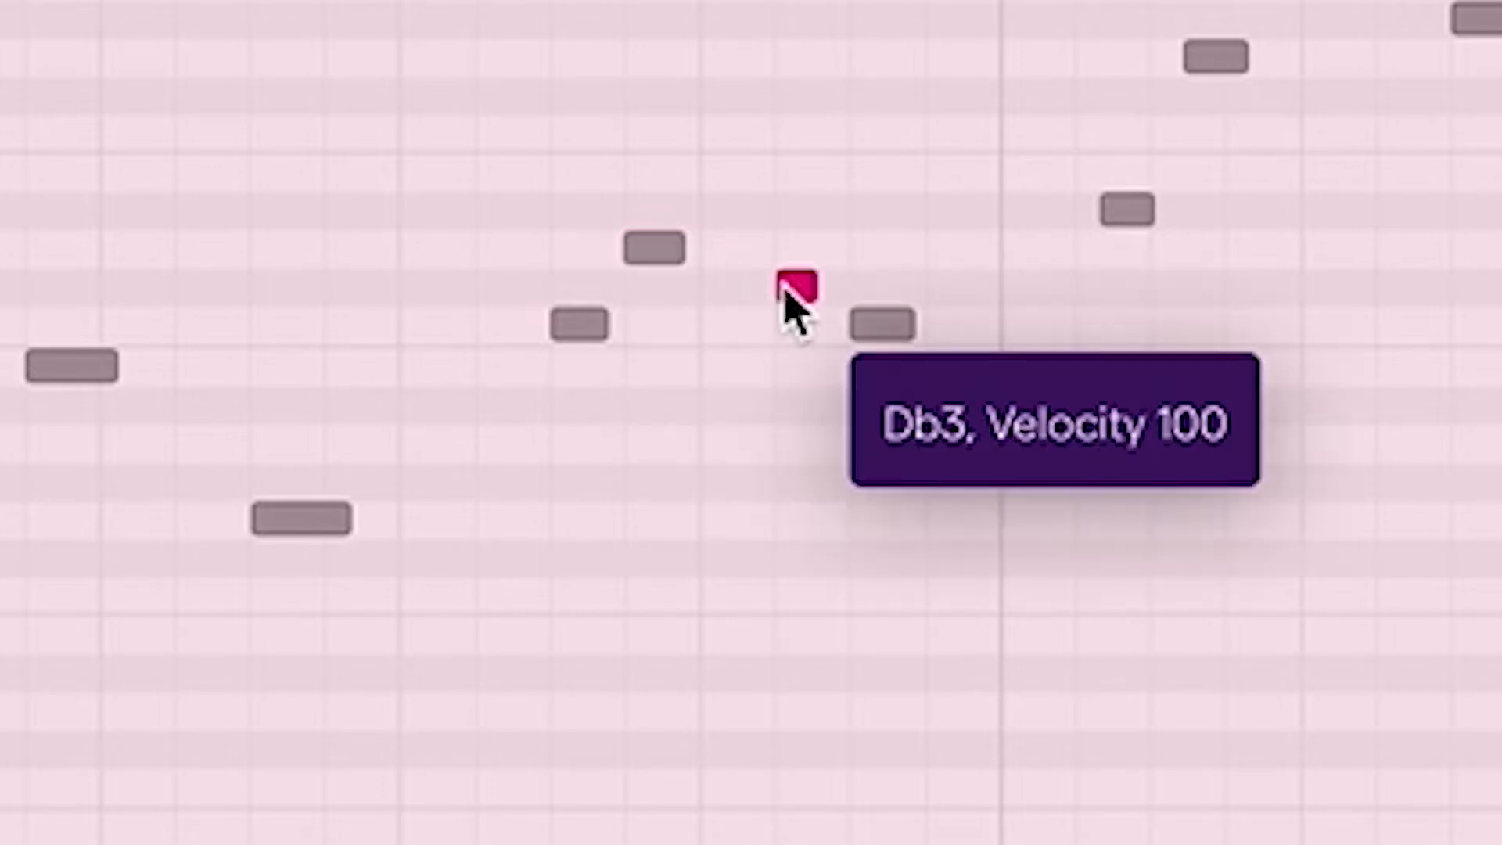
left_click(870, 330)
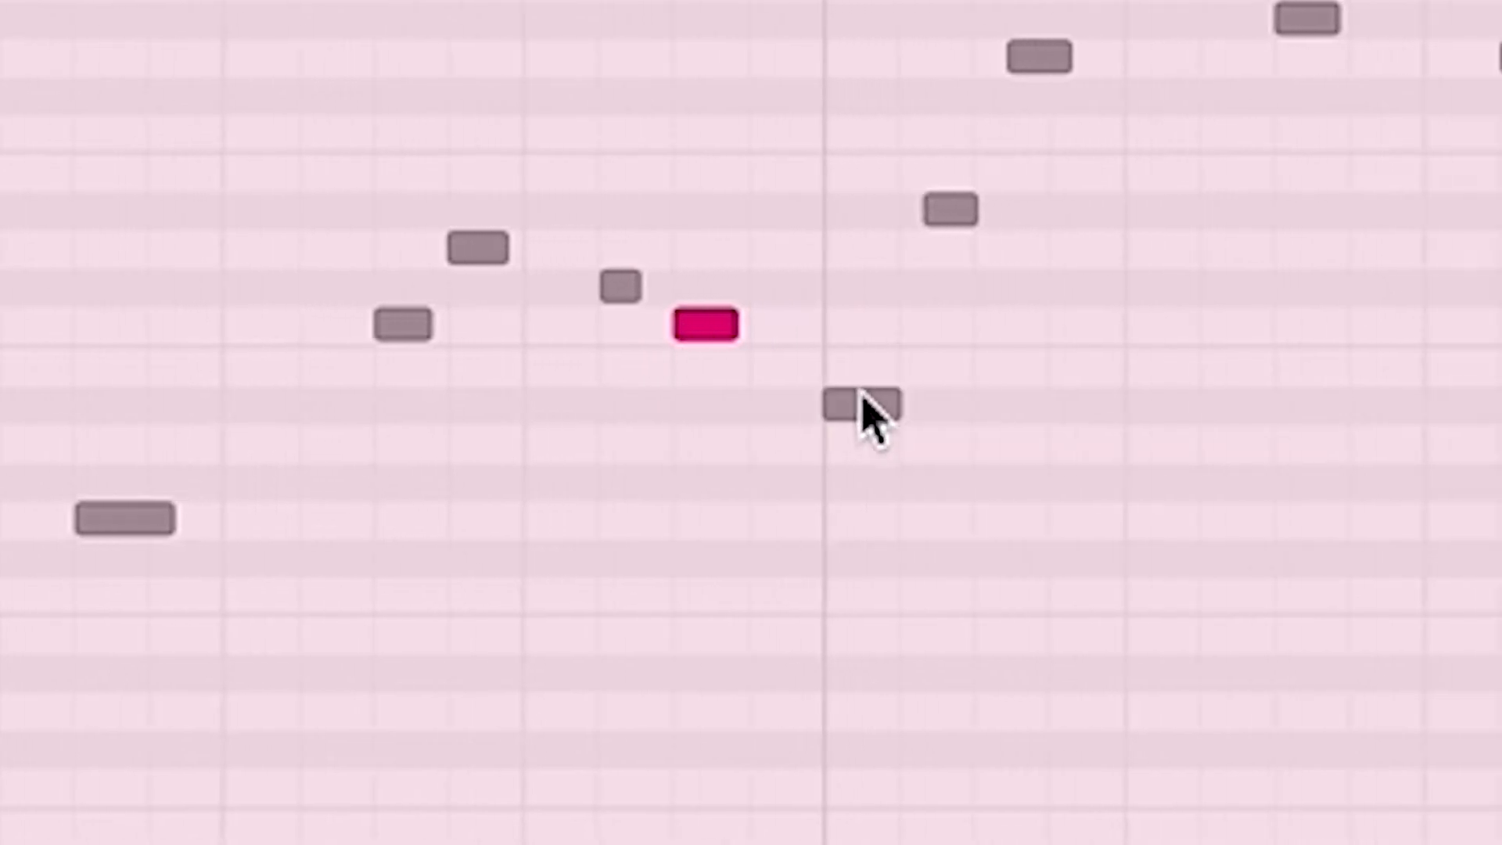
left_click(863, 403)
left_click_drag(825, 396, 822, 369)
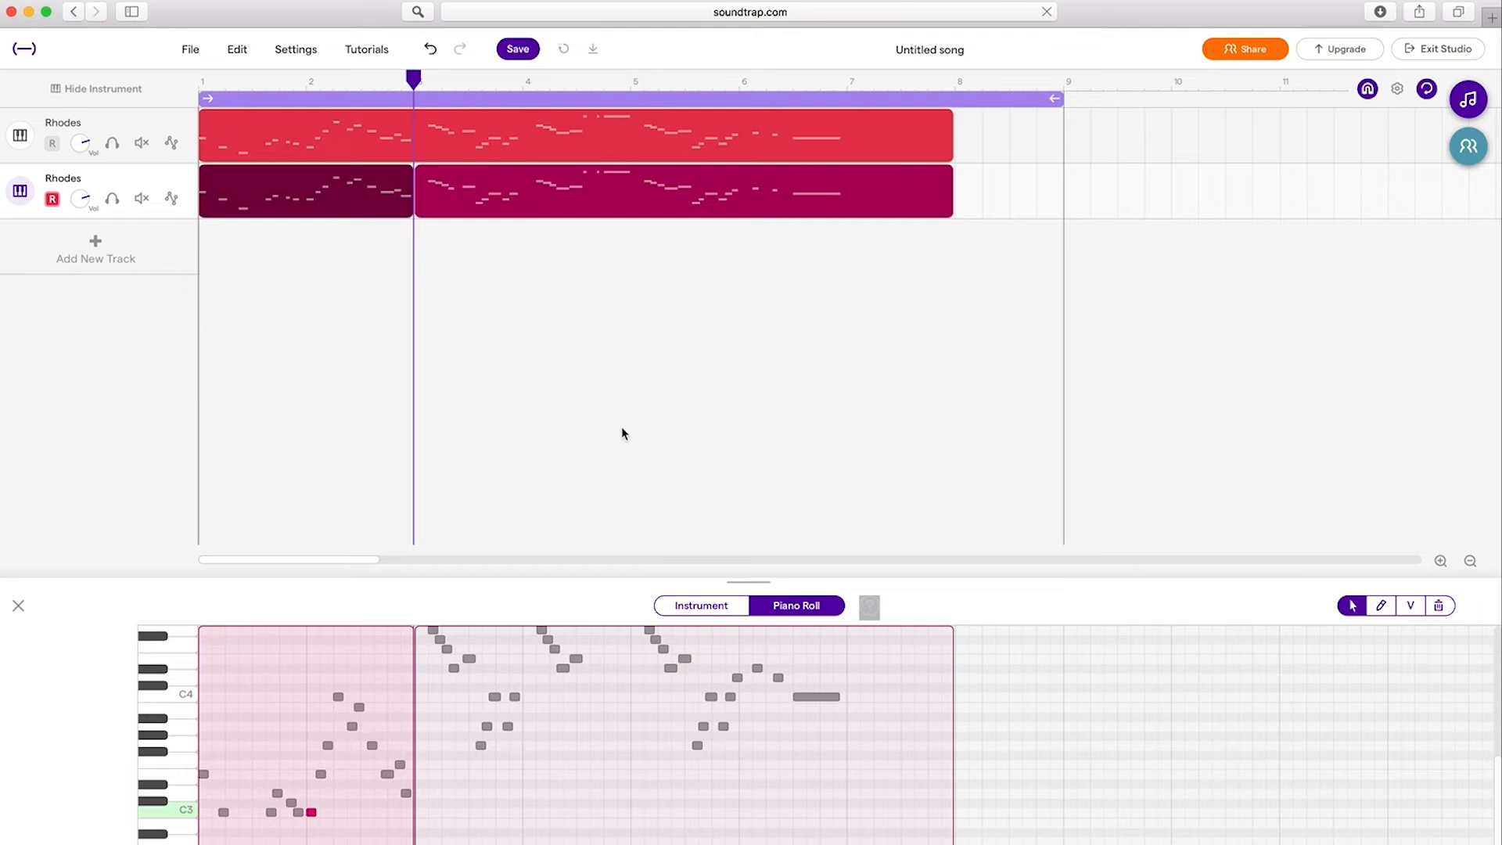
Lower the pitch of the duplicated track's second region by 4 semitones.
mouse_move(438, 189)
left_click(521, 203)
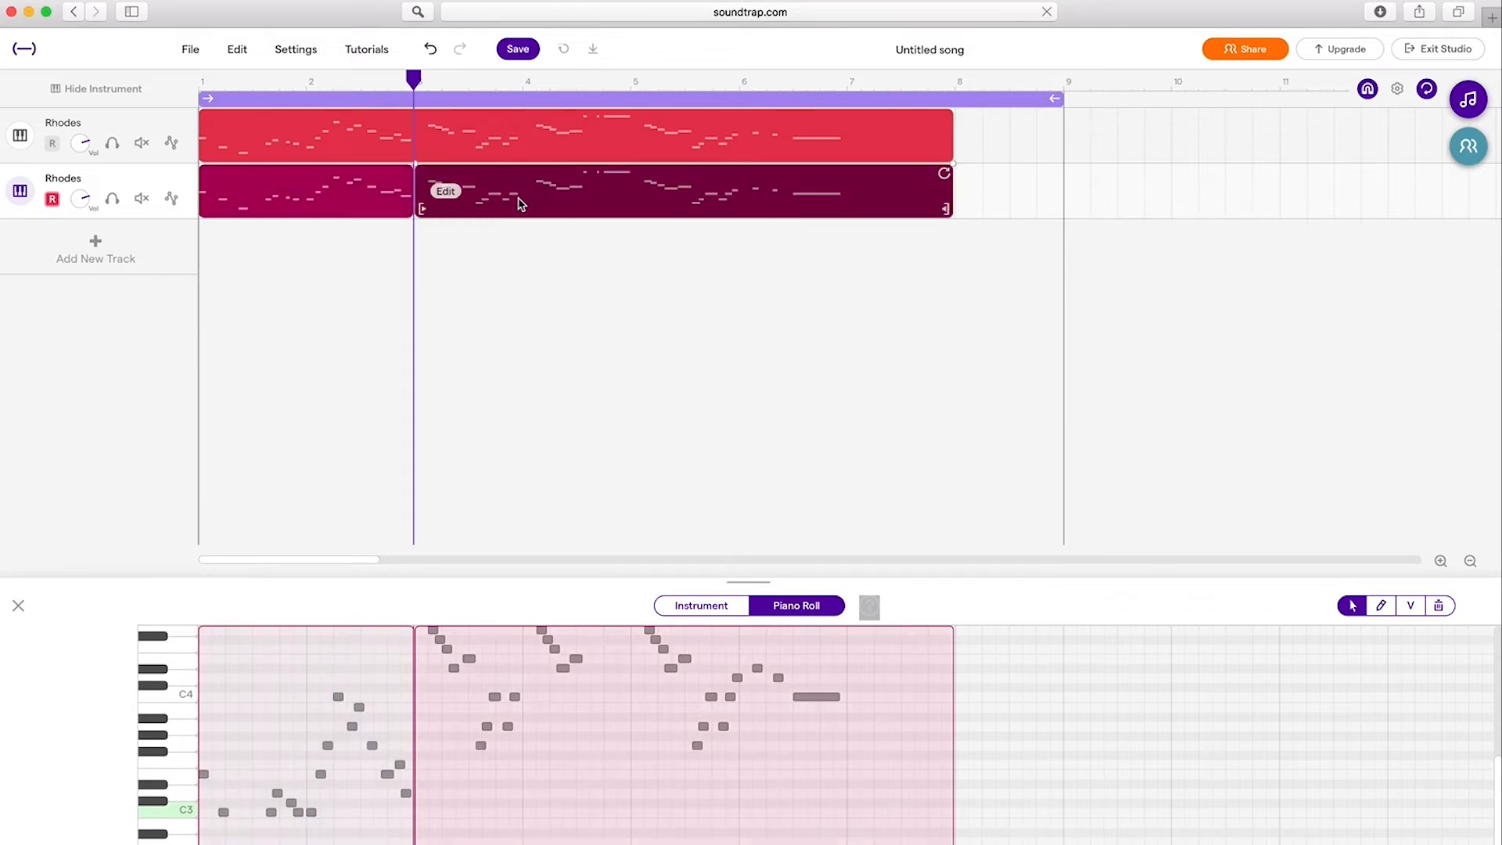
left_click(446, 193)
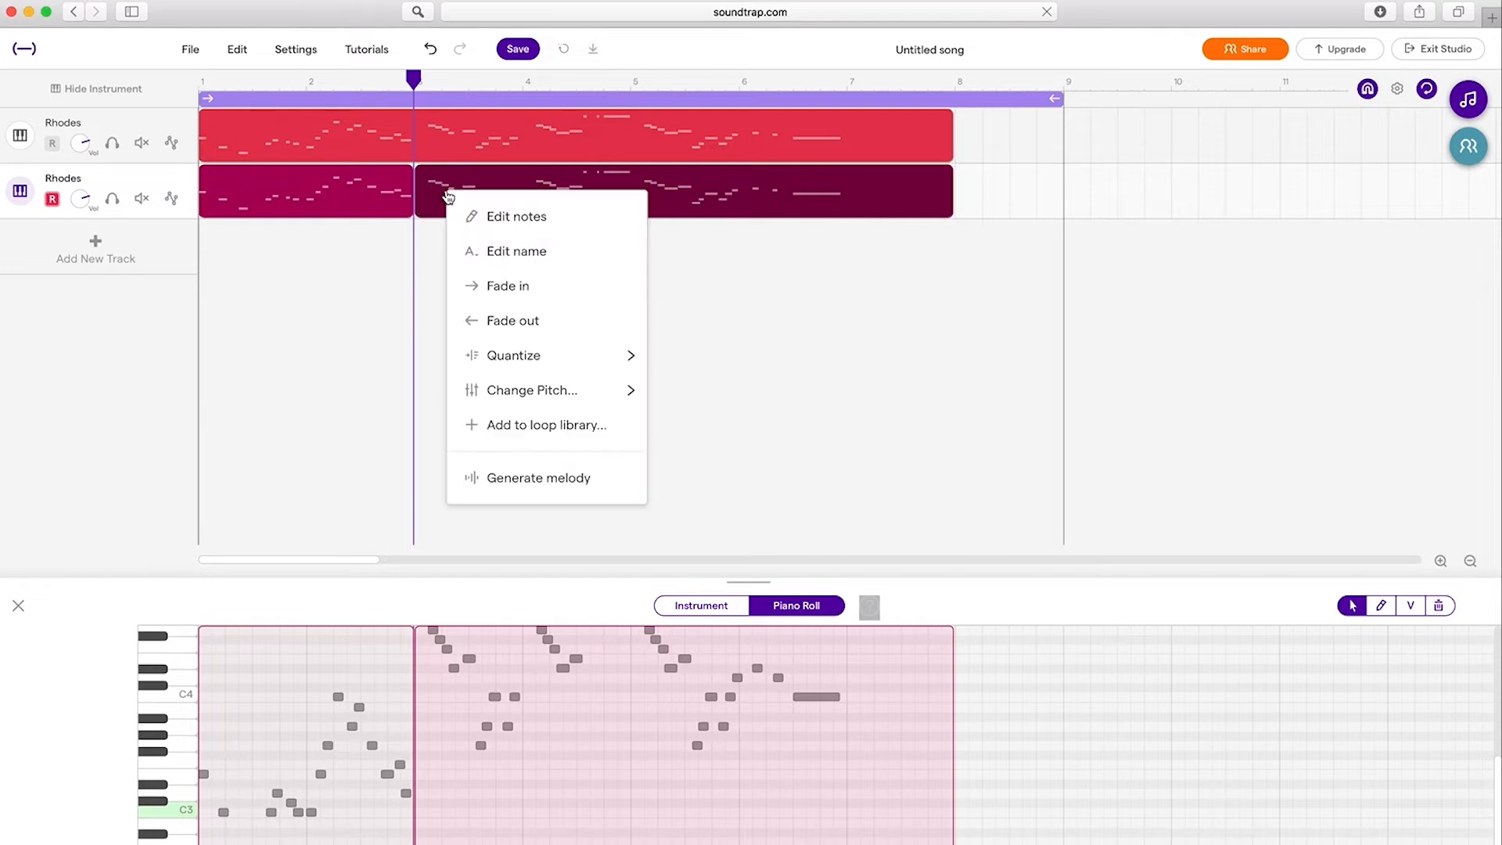
mouse_move(570, 399)
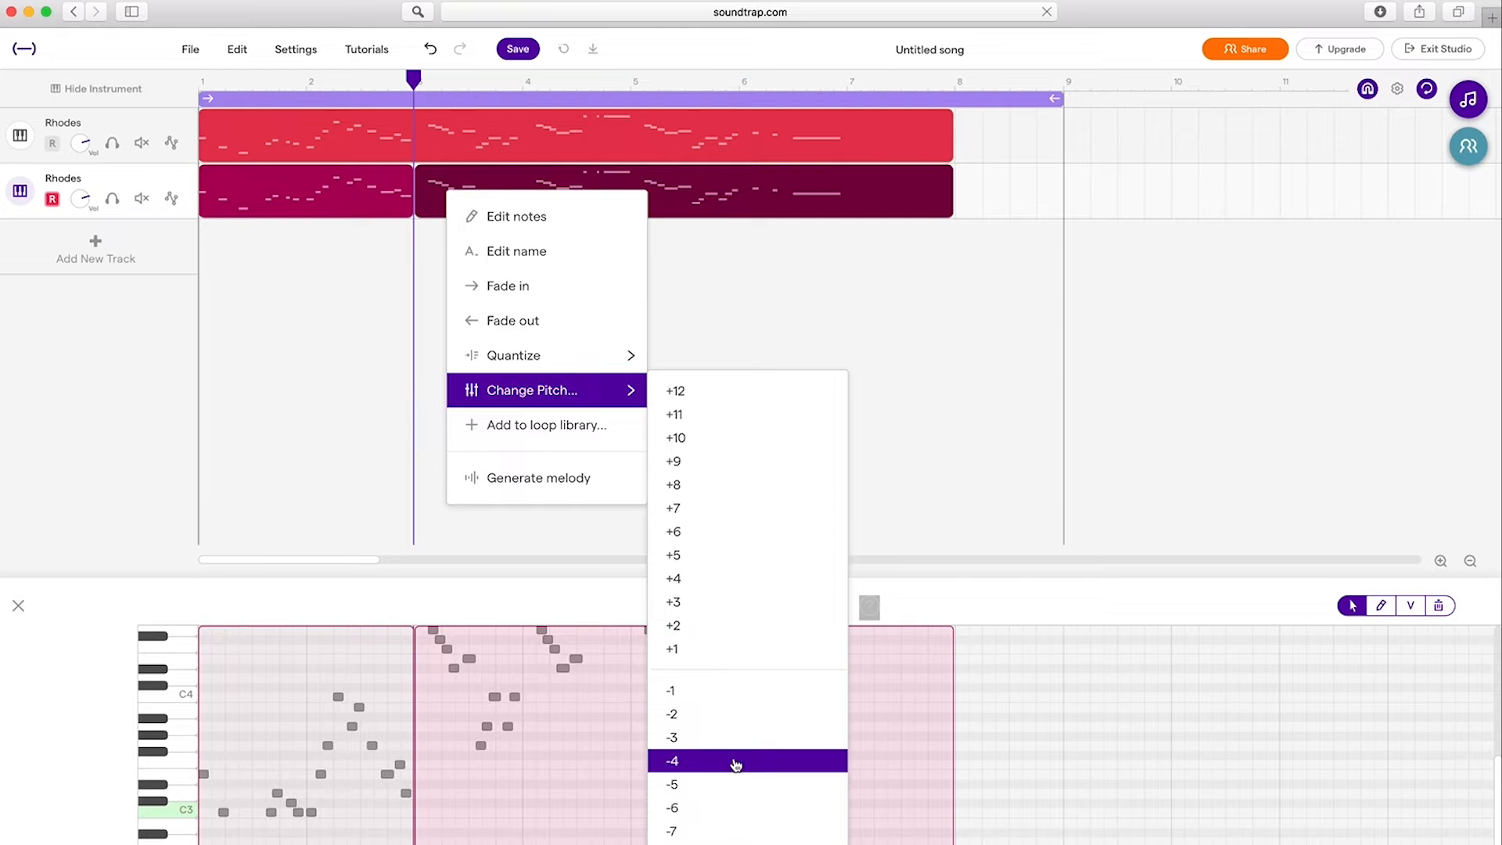
left_click(694, 762)
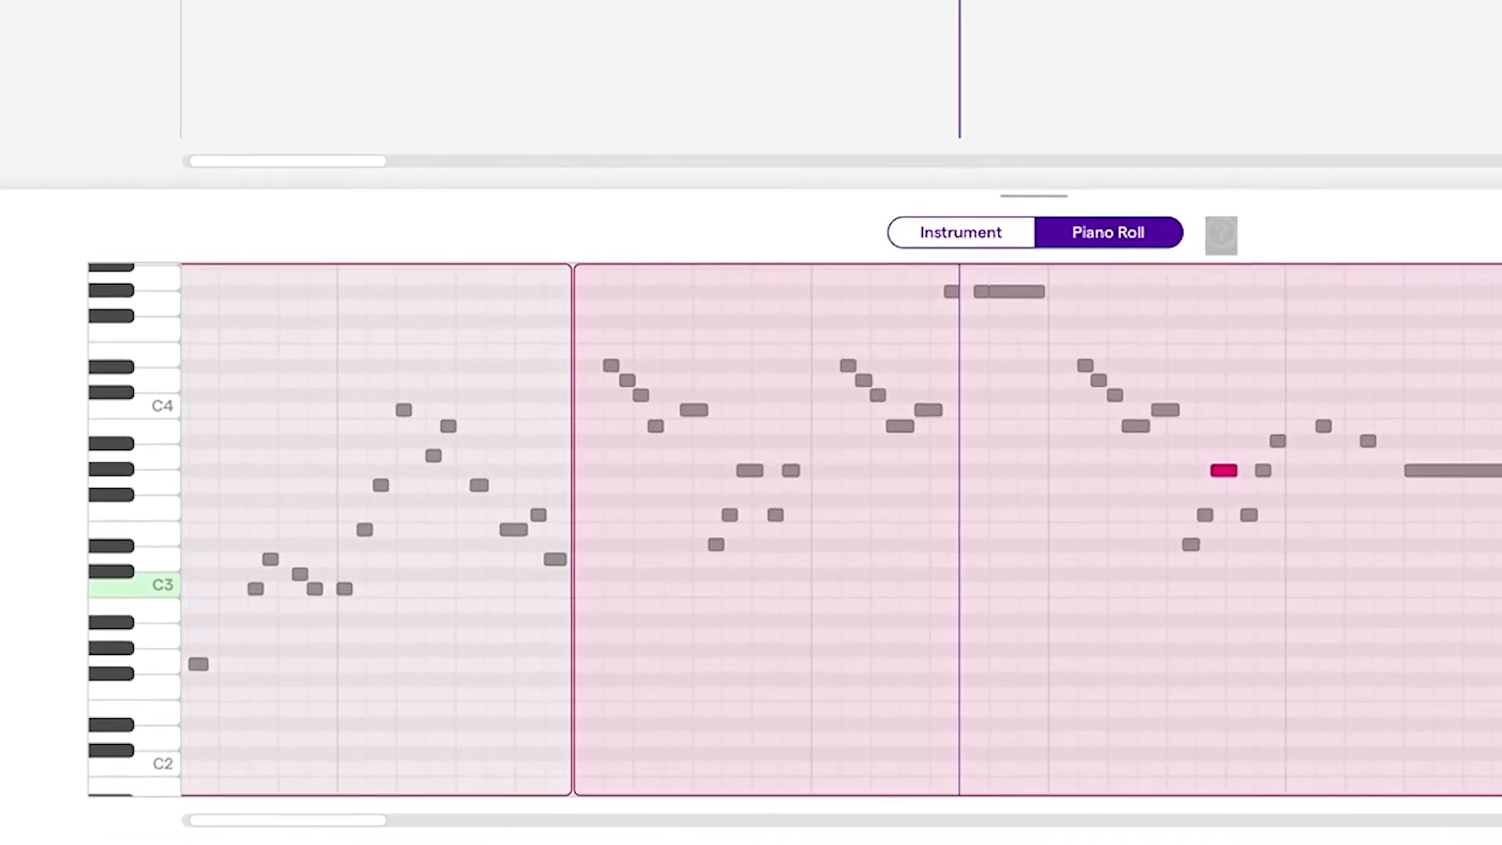
key("plus")
key("plus")
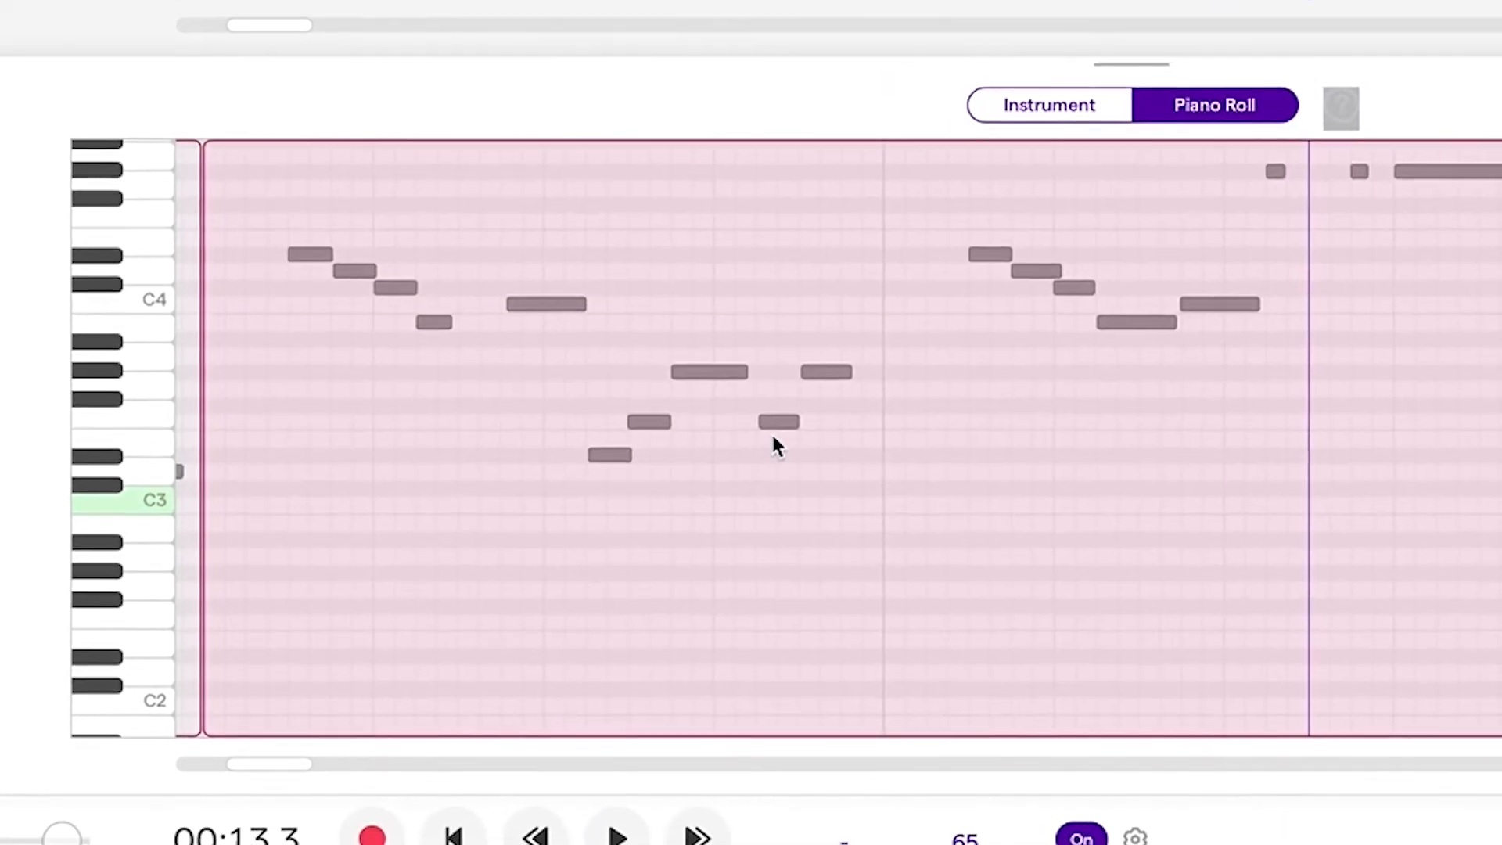
Check the pitches of the second region's notes in bar 3 and raise the Eb3 note to E3.
left_click(311, 256)
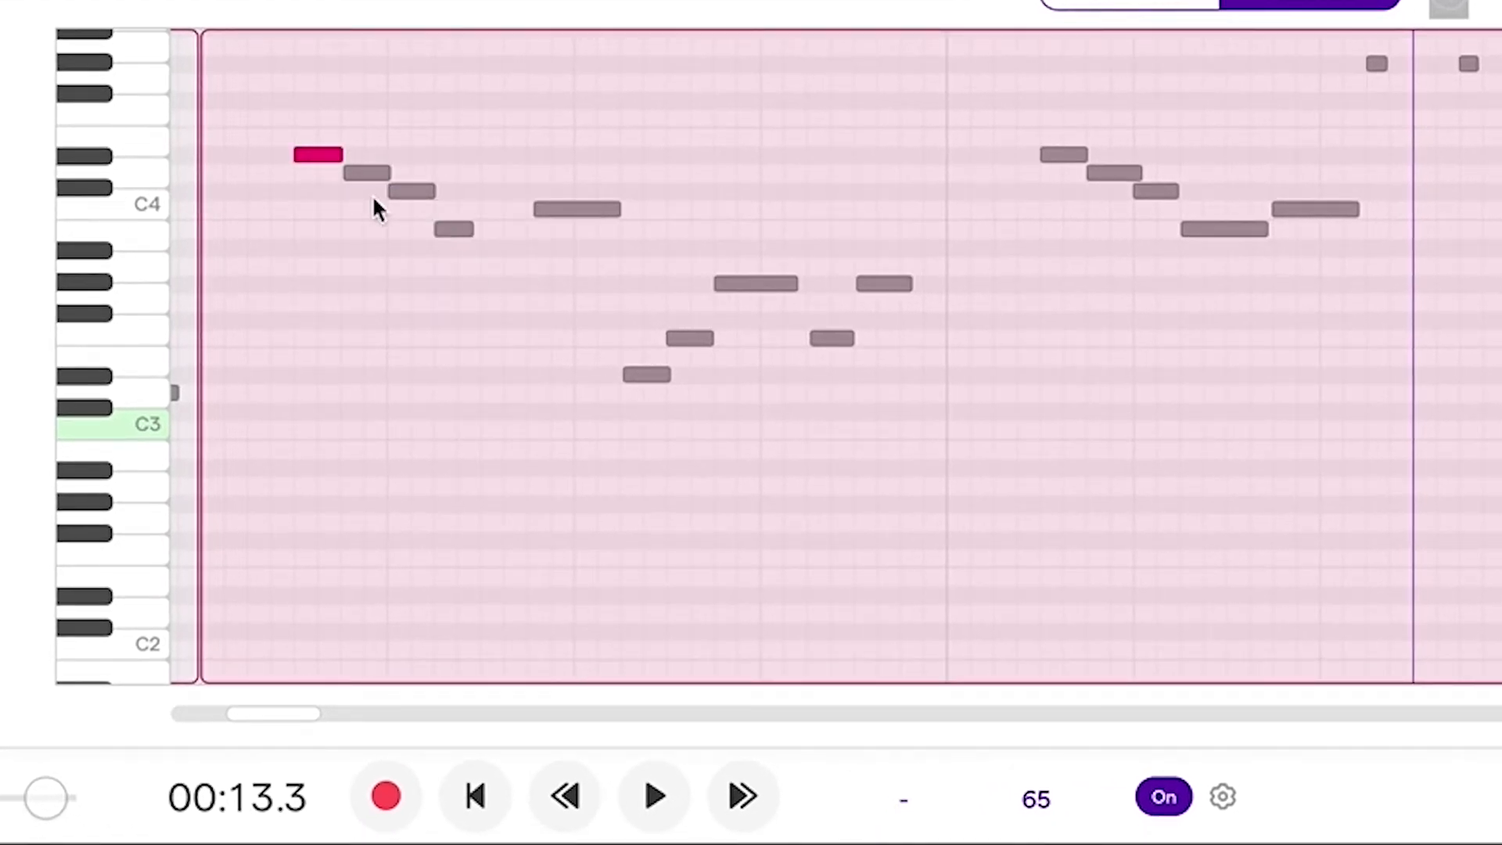
left_click(452, 228)
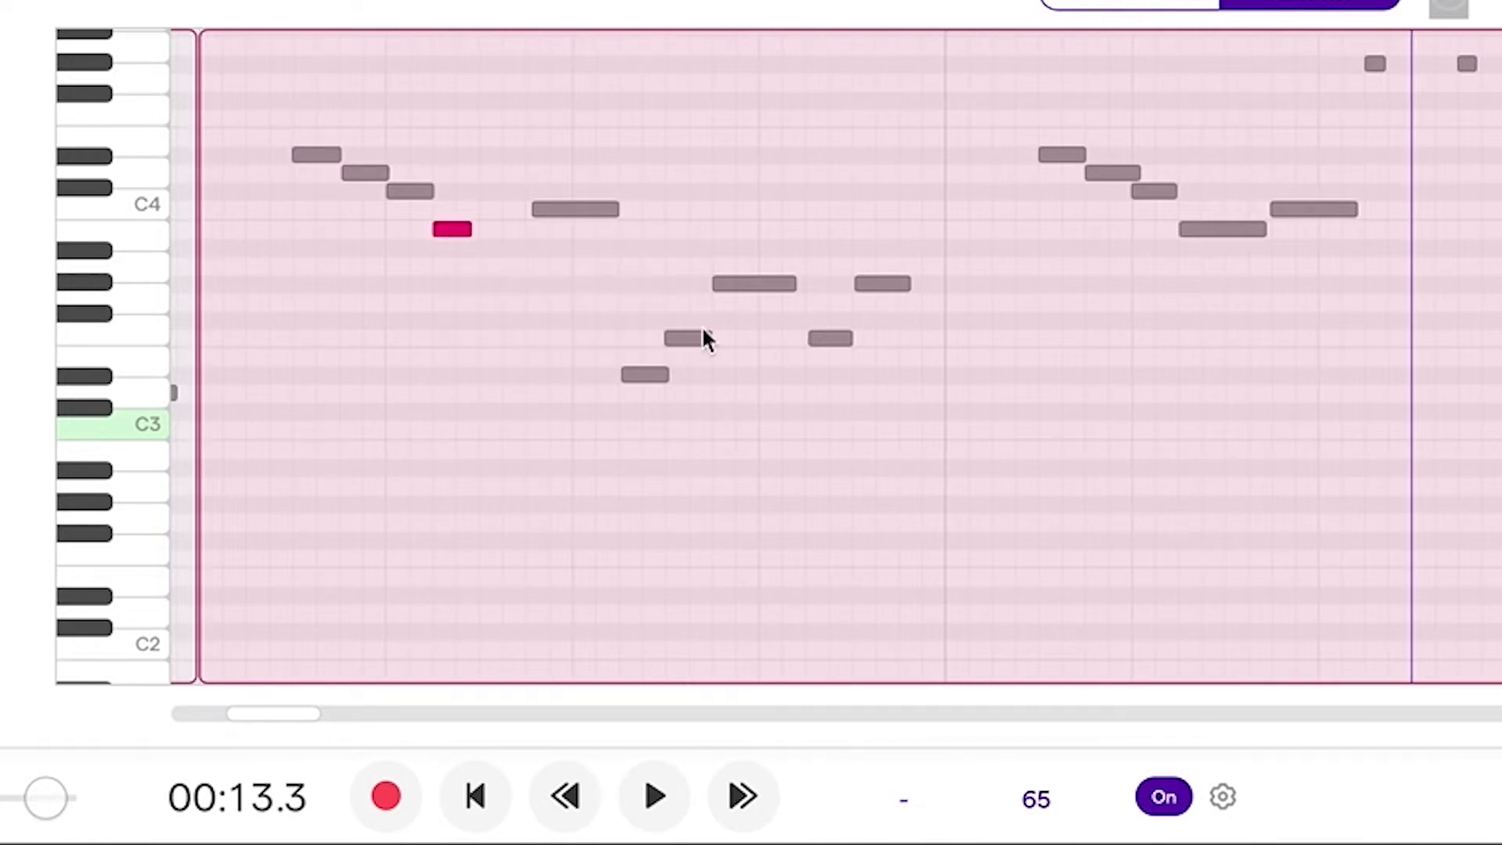
left_click(575, 211)
left_click(646, 376)
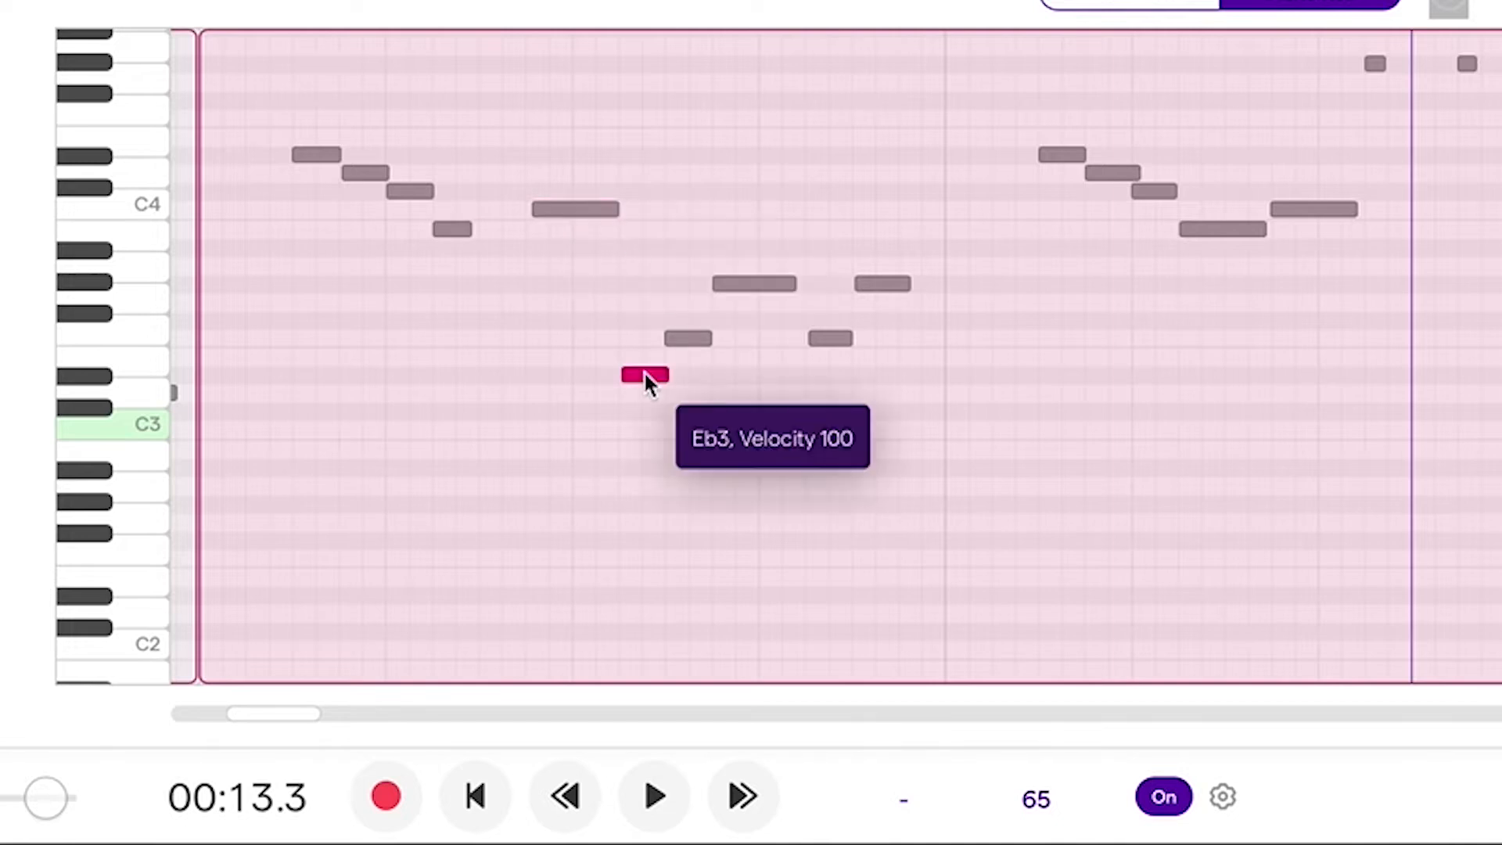
left_click_drag(644, 371, 646, 356)
left_click(682, 339)
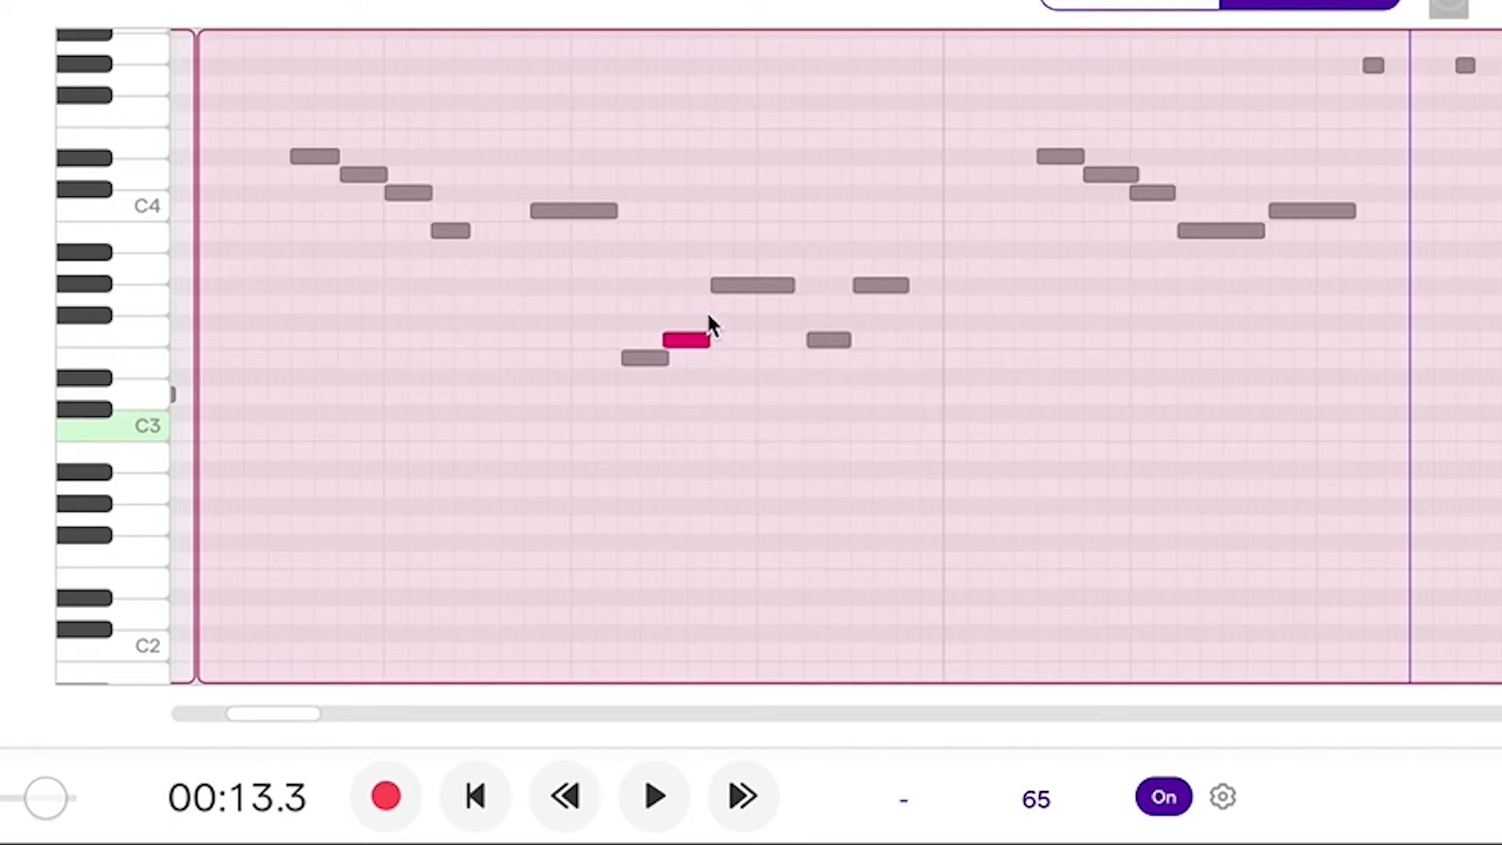
Raise the two Ab3 notes near the end of bar 3 to A3 and play back the corrected harmony.
left_click(743, 290)
left_click_drag(743, 290, 744, 274)
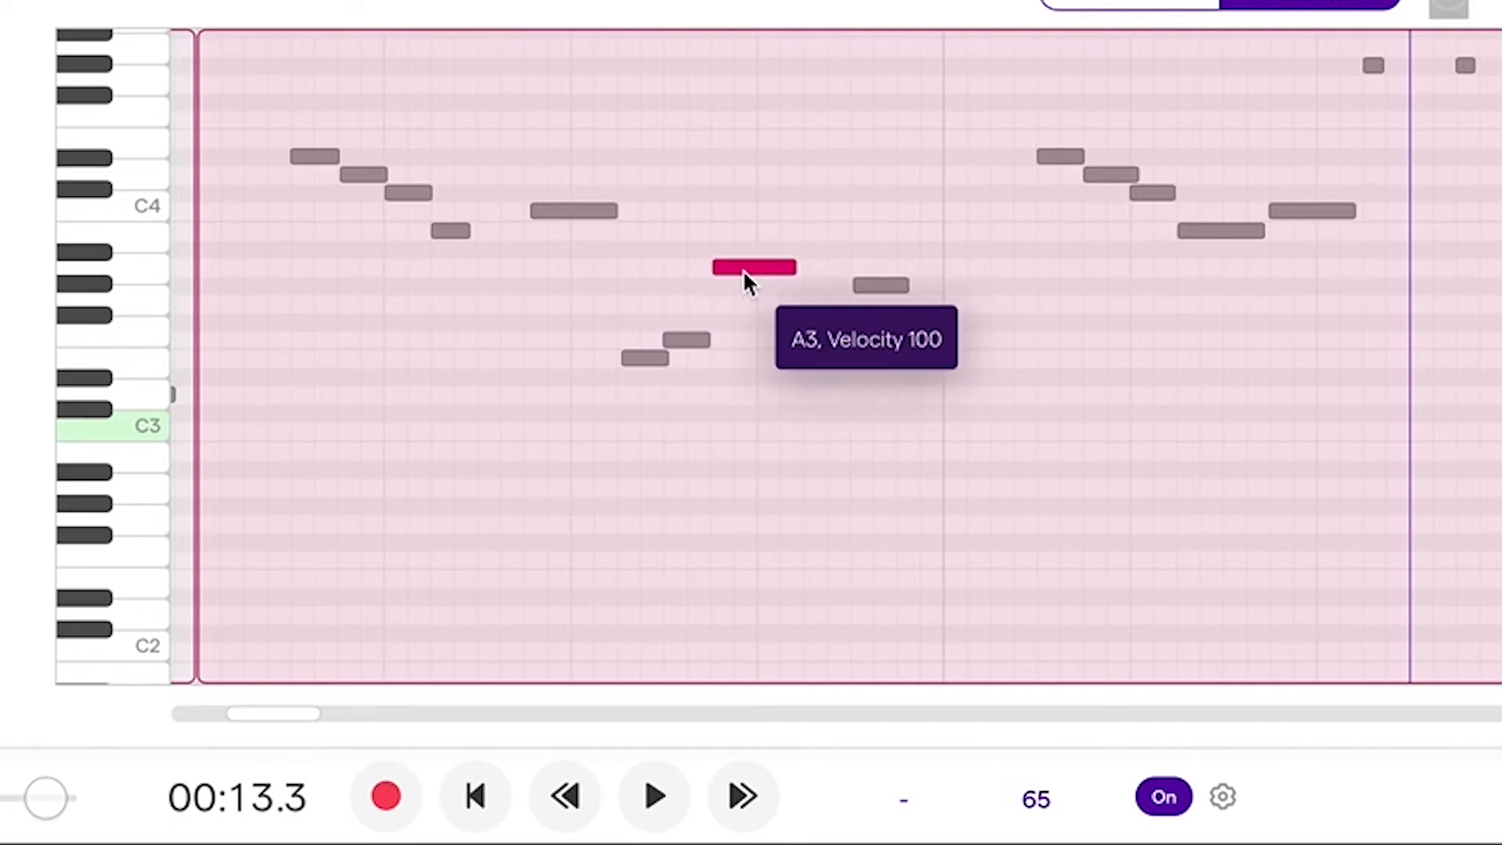
left_click(826, 344)
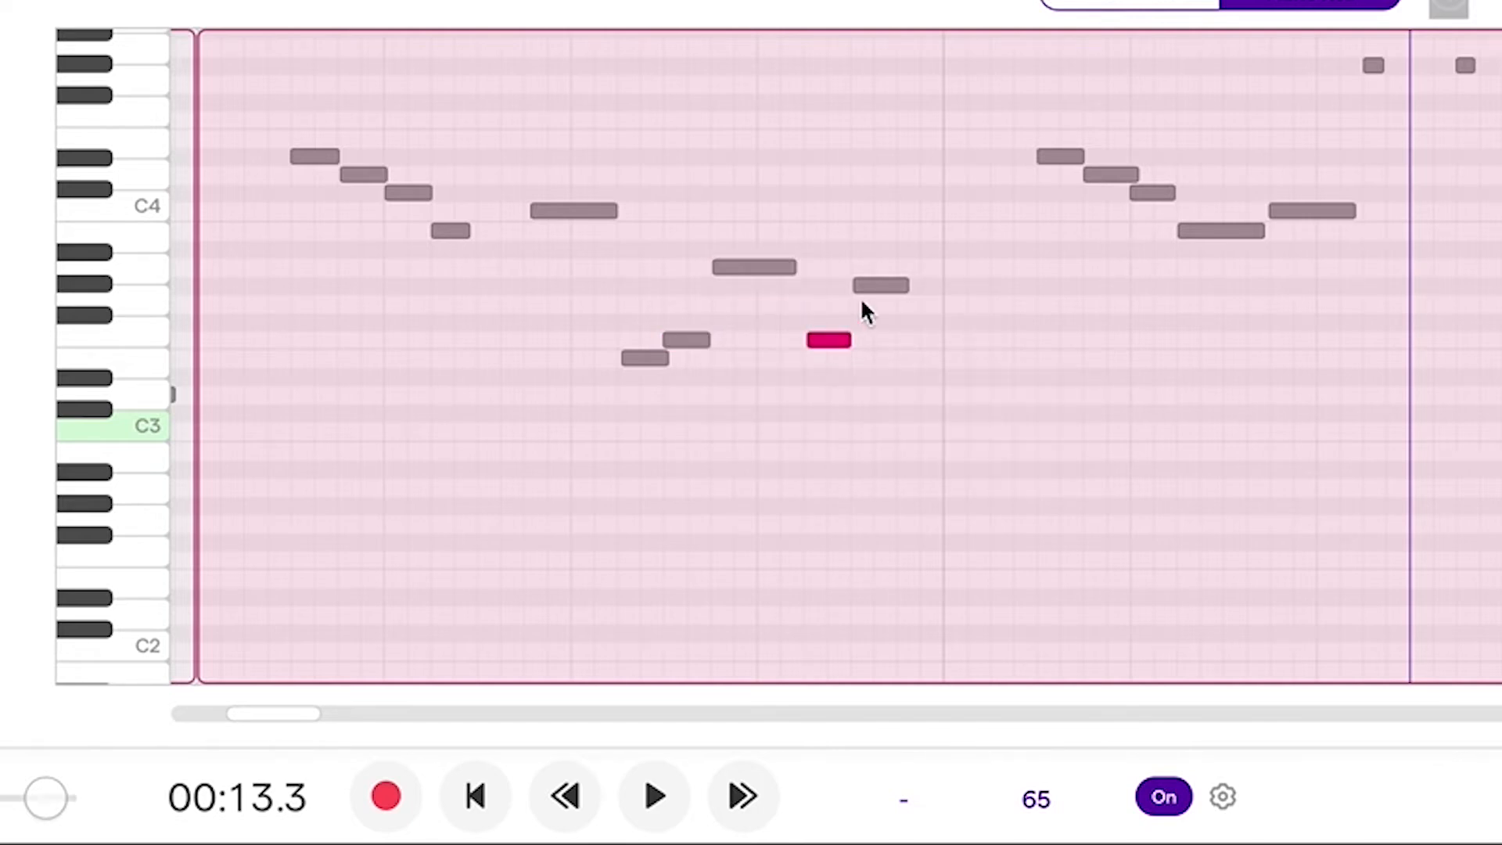
left_click(882, 283)
left_click_drag(881, 283, 883, 273)
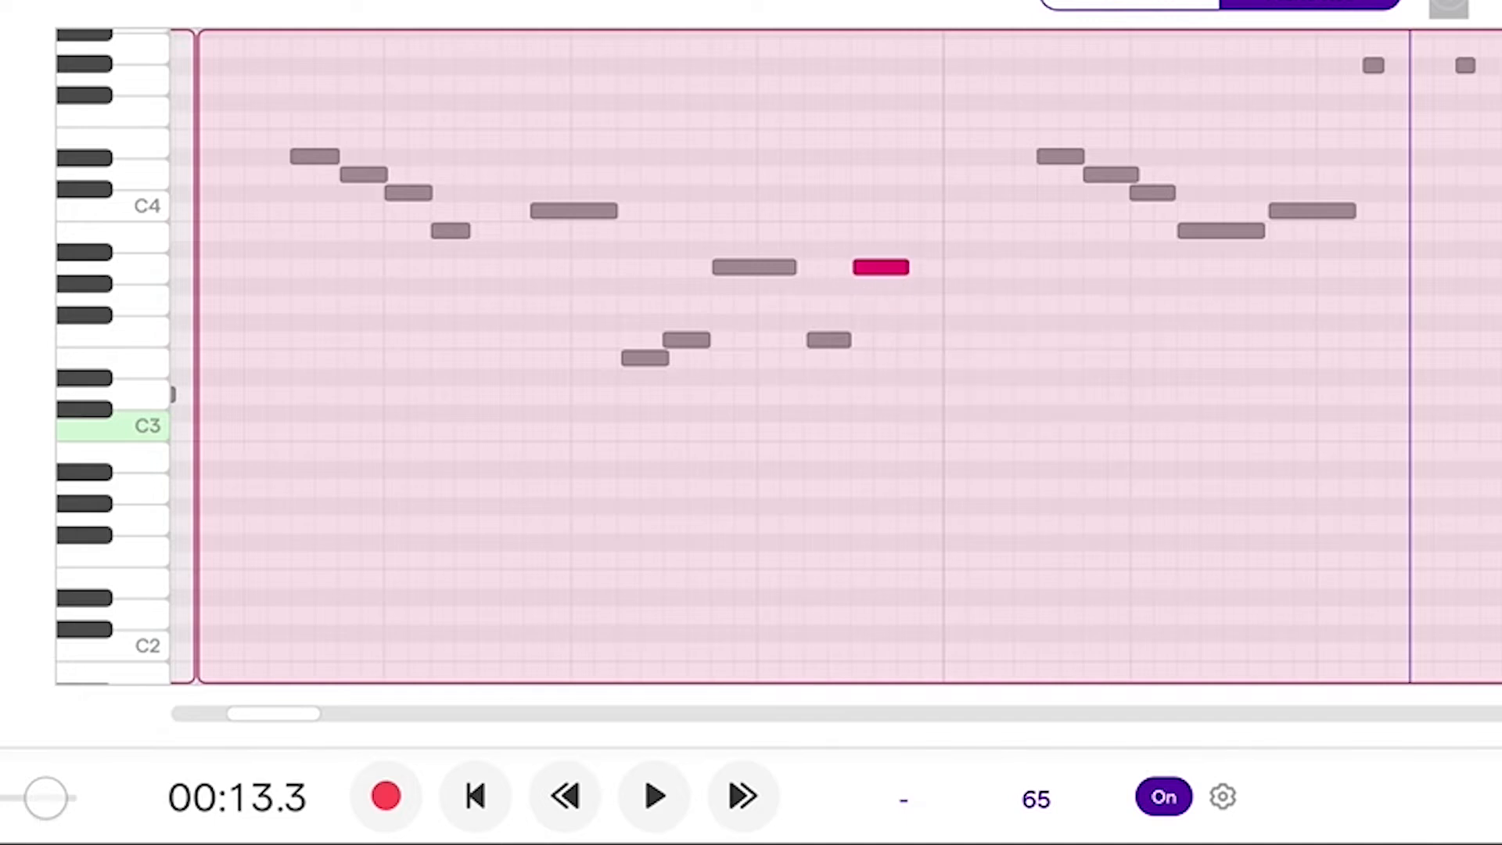
key("space")
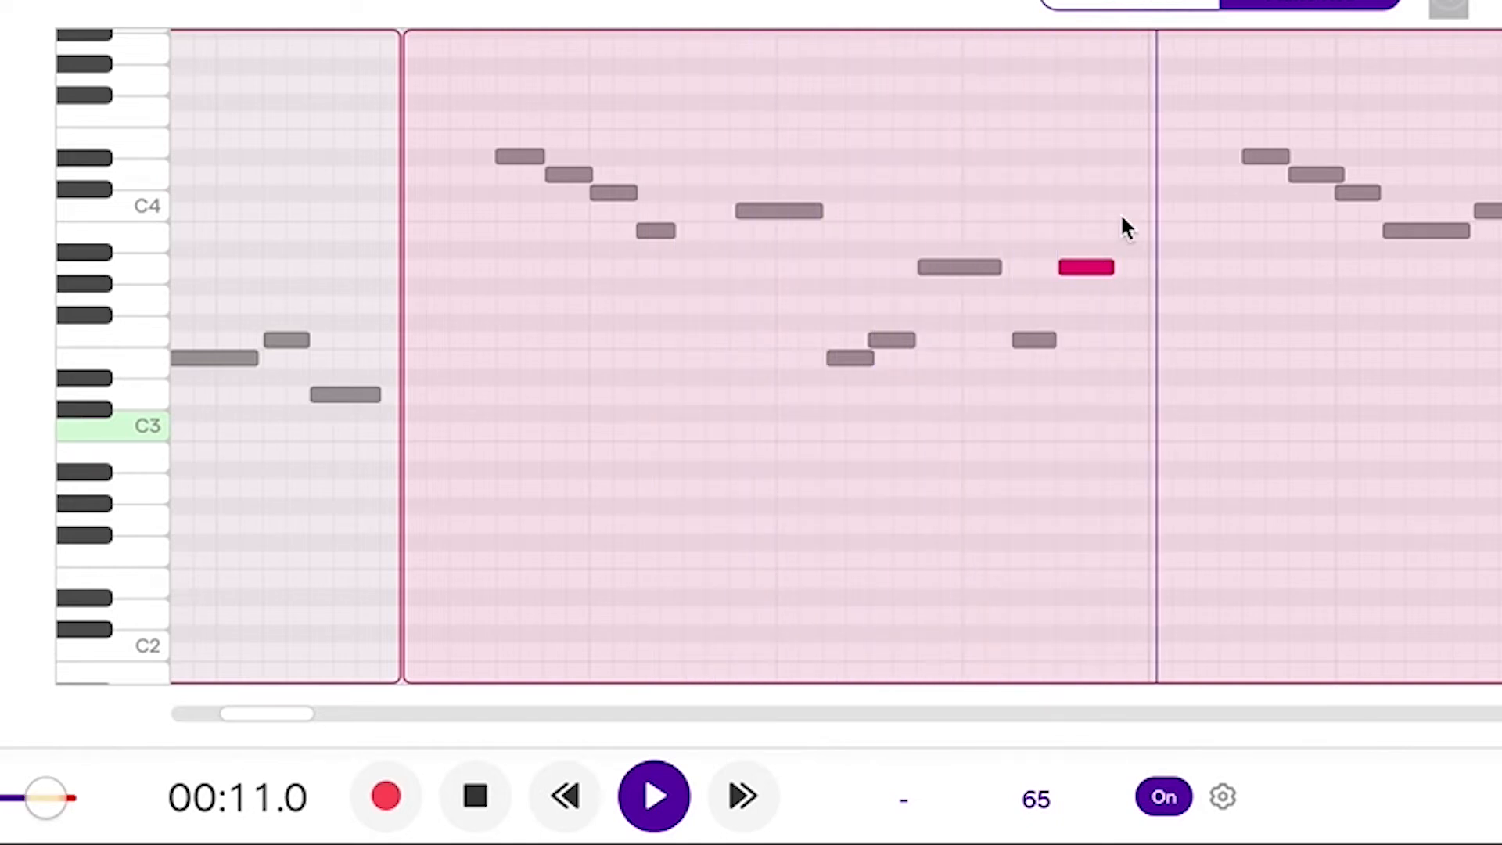
key("space")
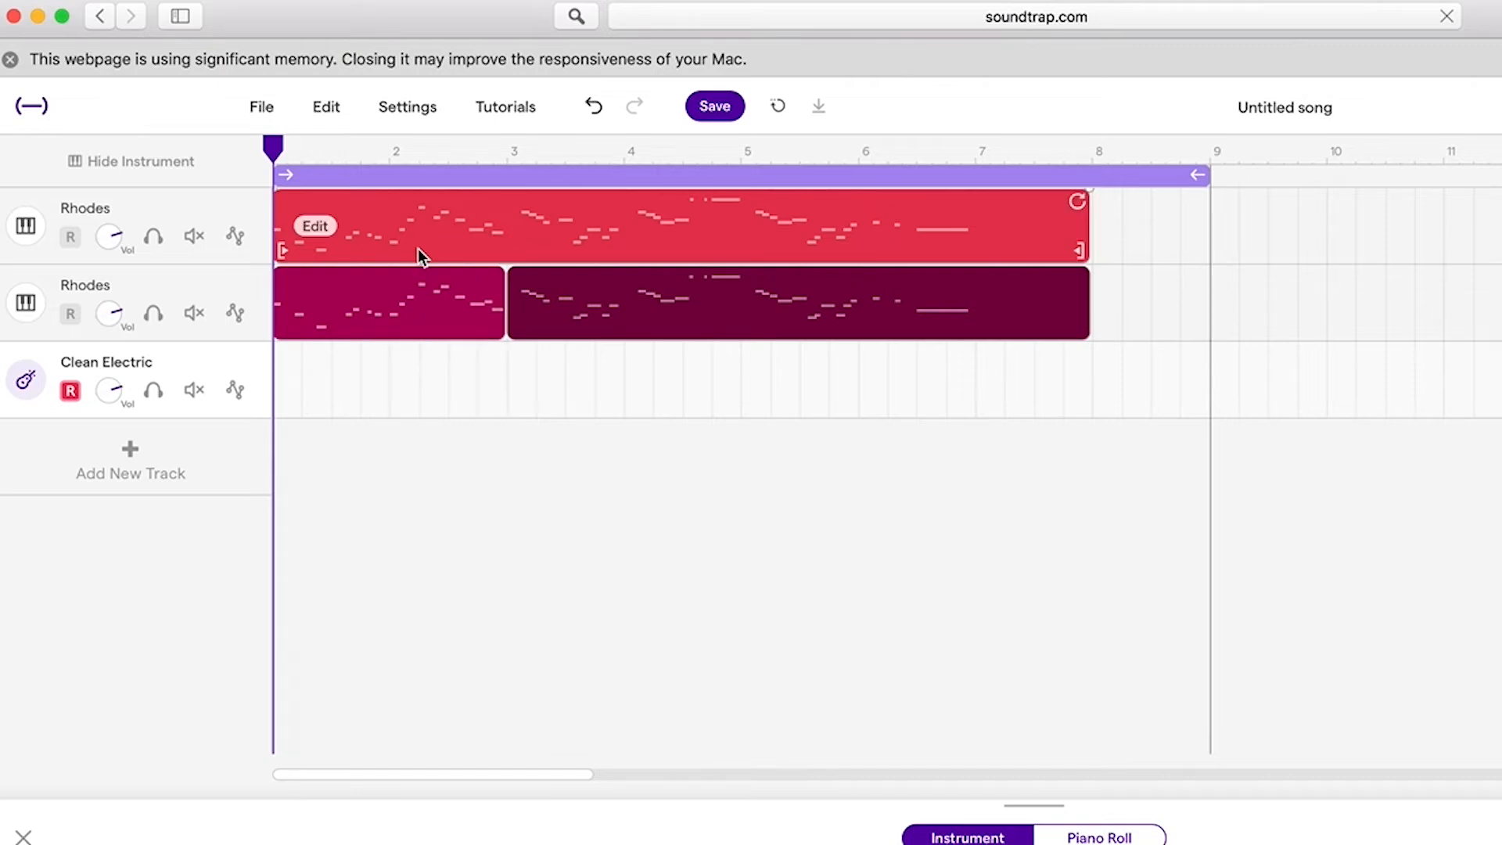
Split the first Rhodes track's region at the start of bar 3.
left_click(495, 227)
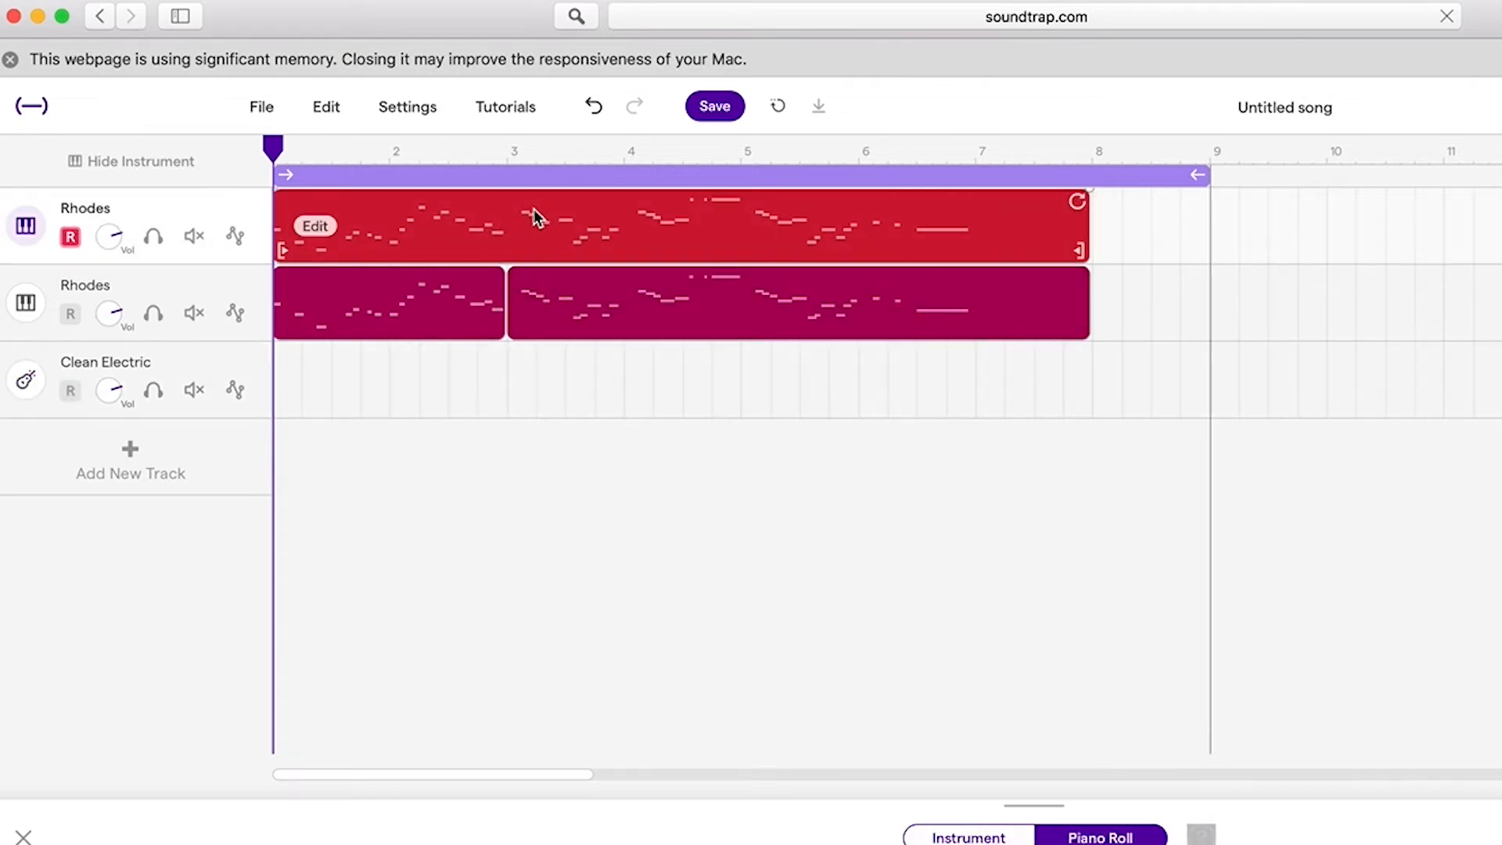
left_click_drag(274, 149, 502, 154)
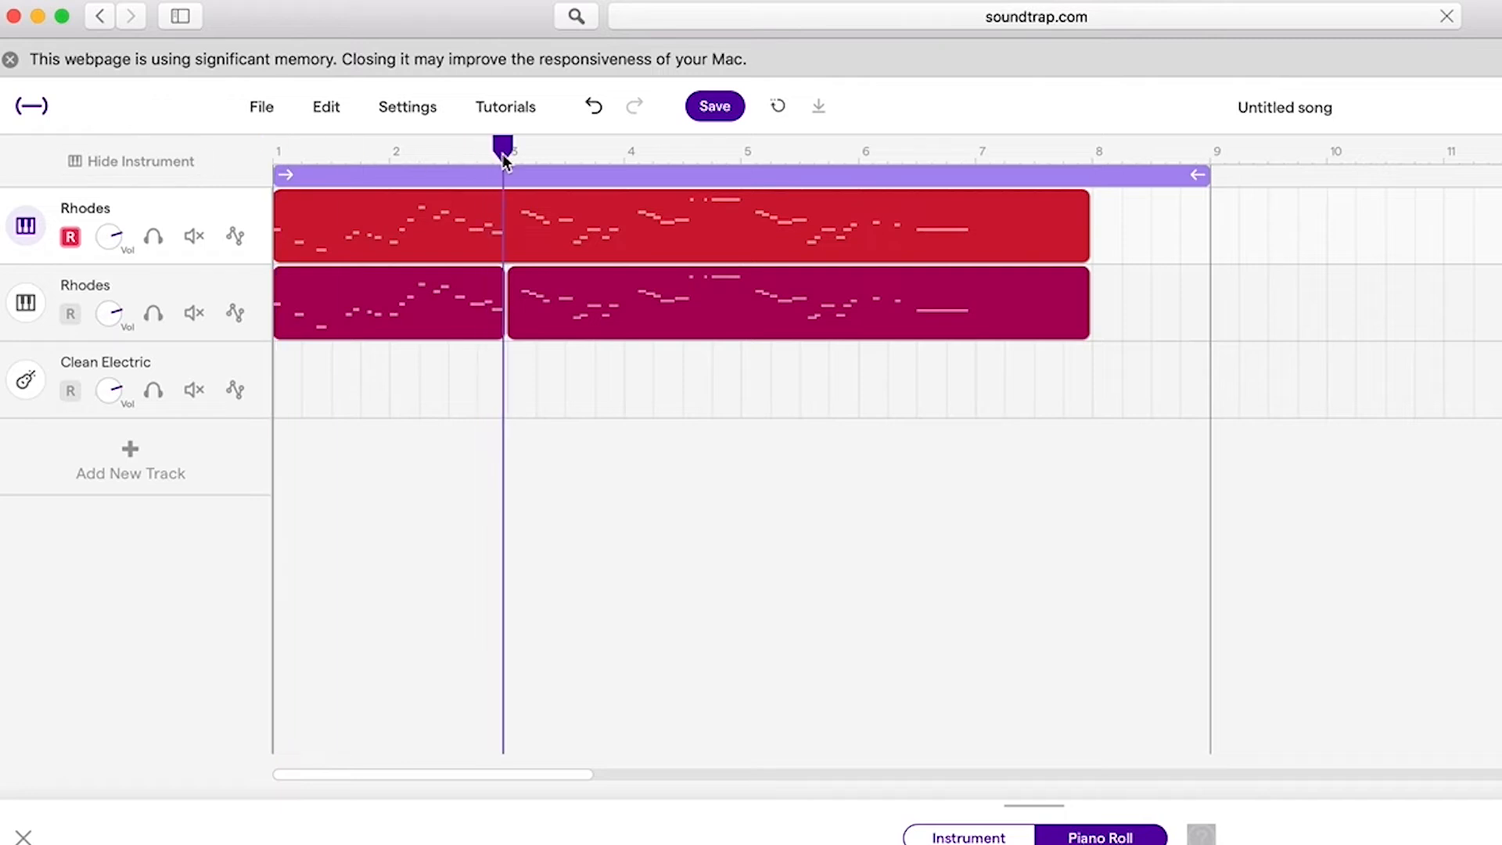
right_click(452, 231)
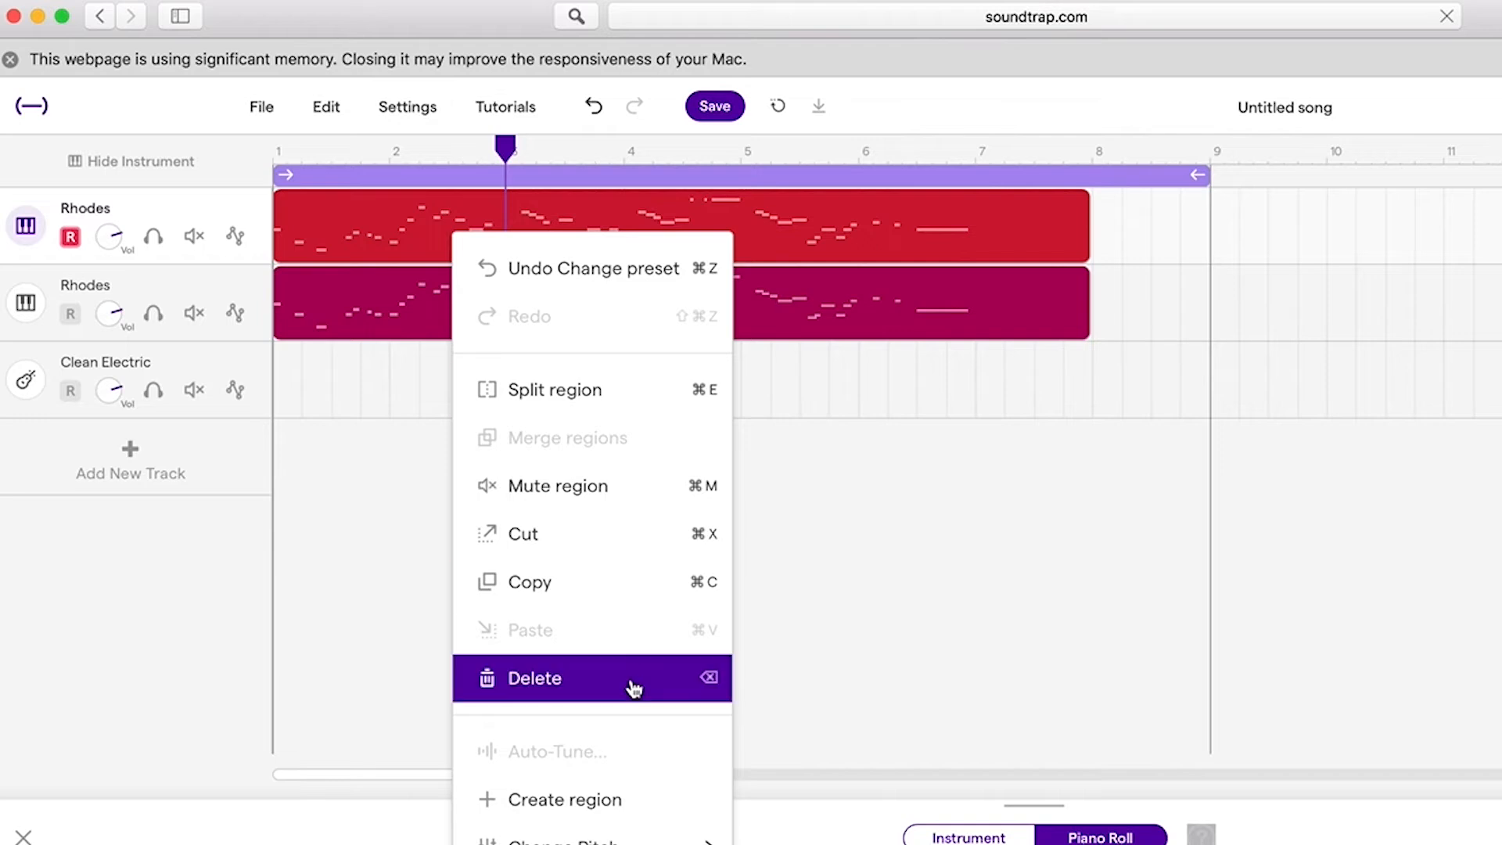
left_click(622, 400)
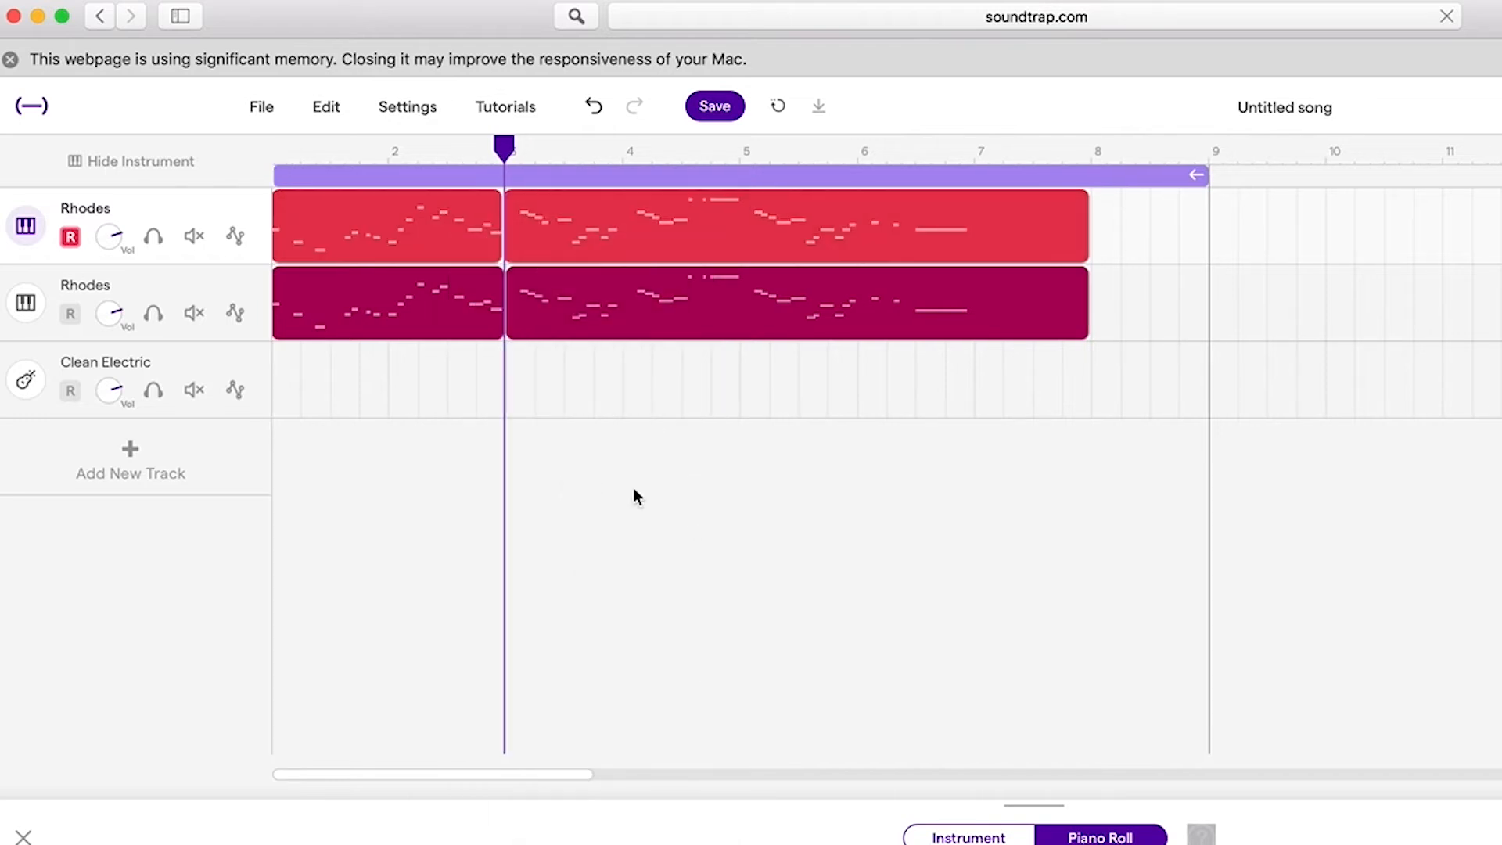
Copy the first Rhodes track's opening two-bar region onto the Clean Electric track at bar 1.
left_click(415, 246)
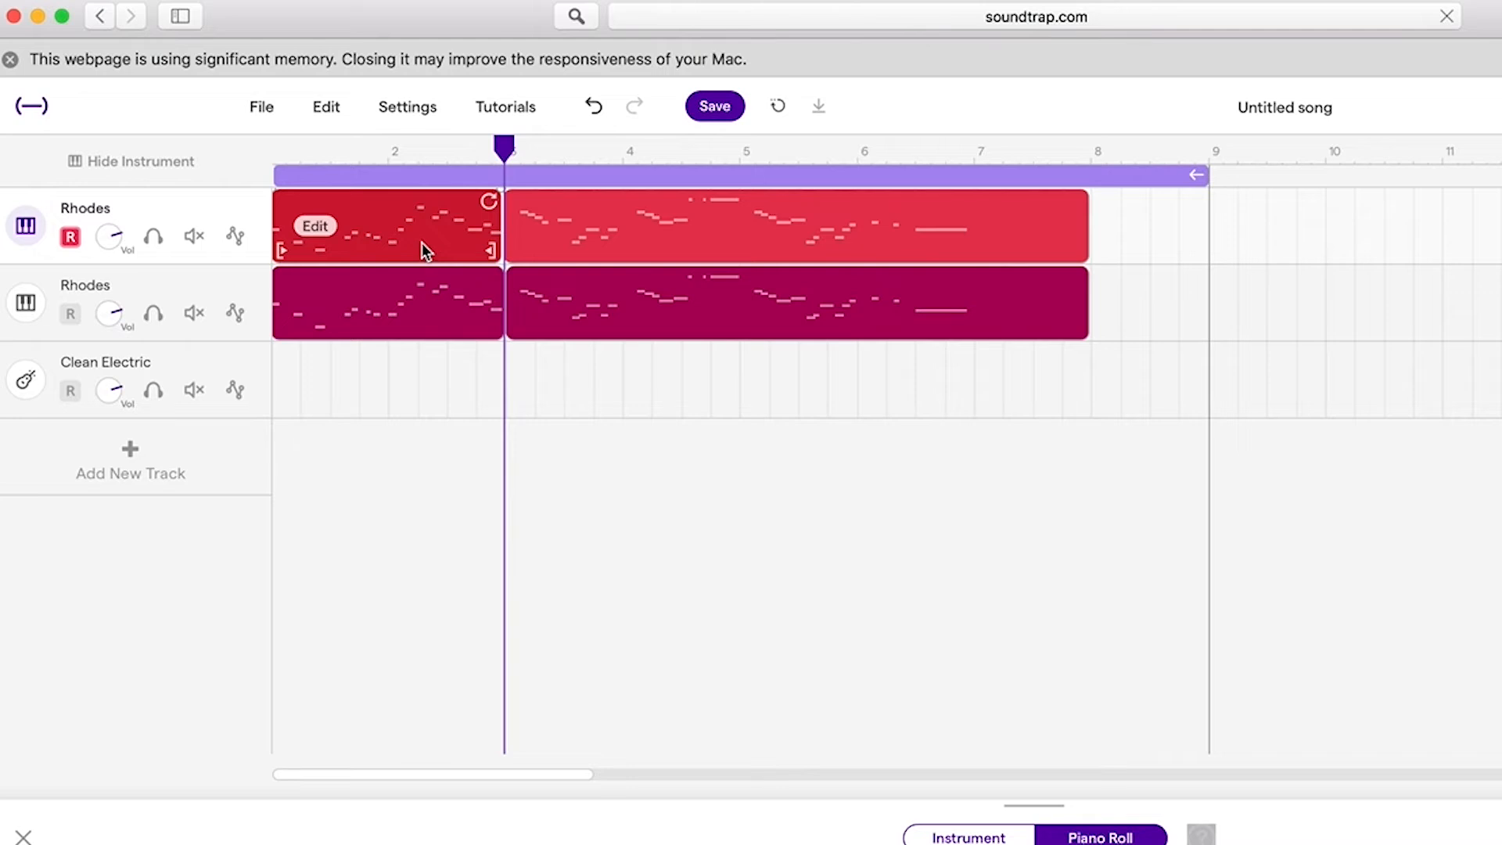
mouse_move(424, 387)
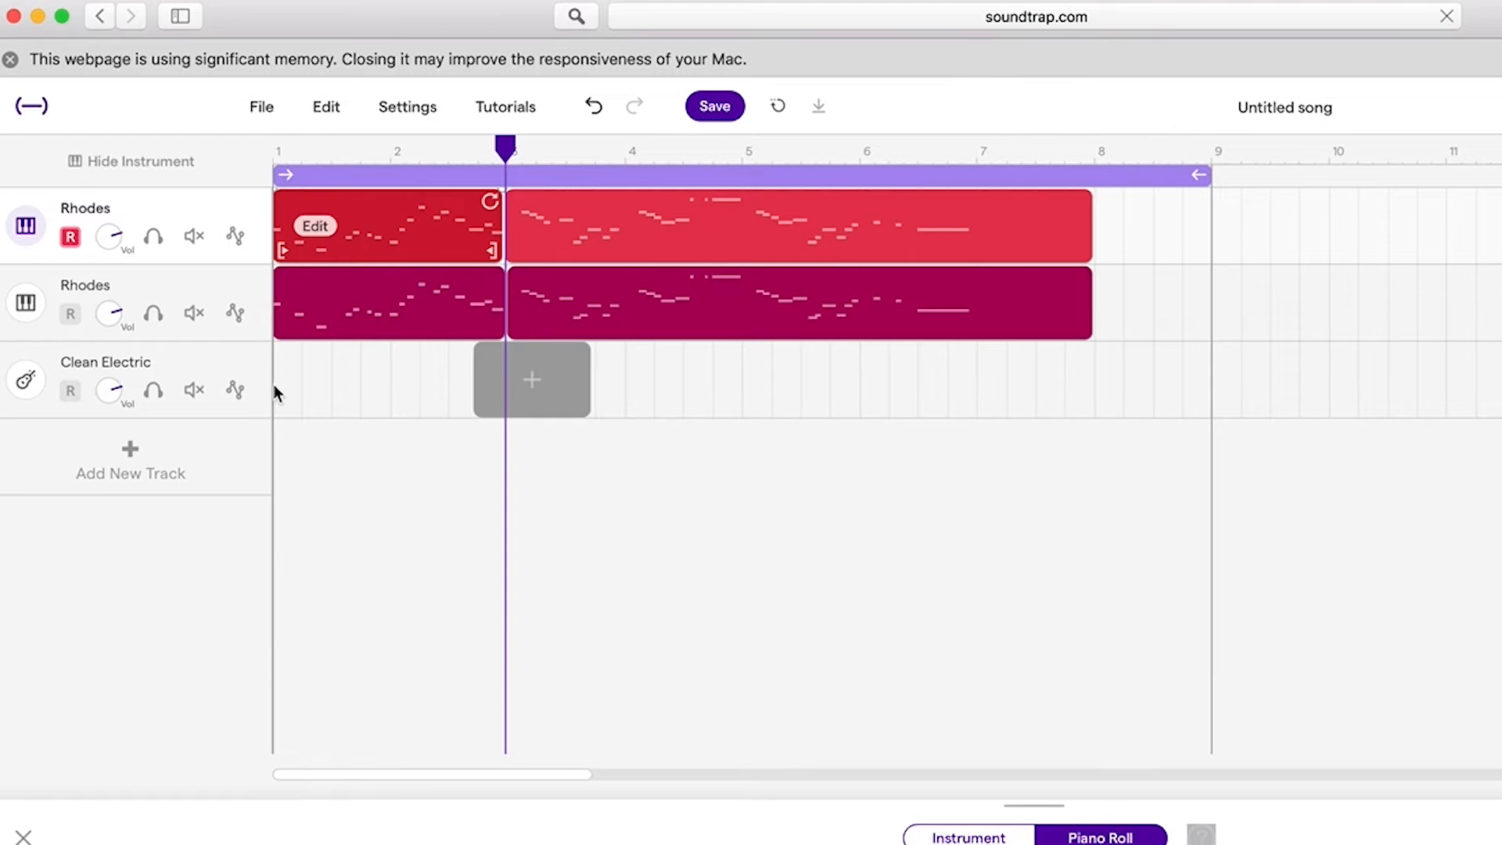
left_click_drag(413, 231, 406, 373)
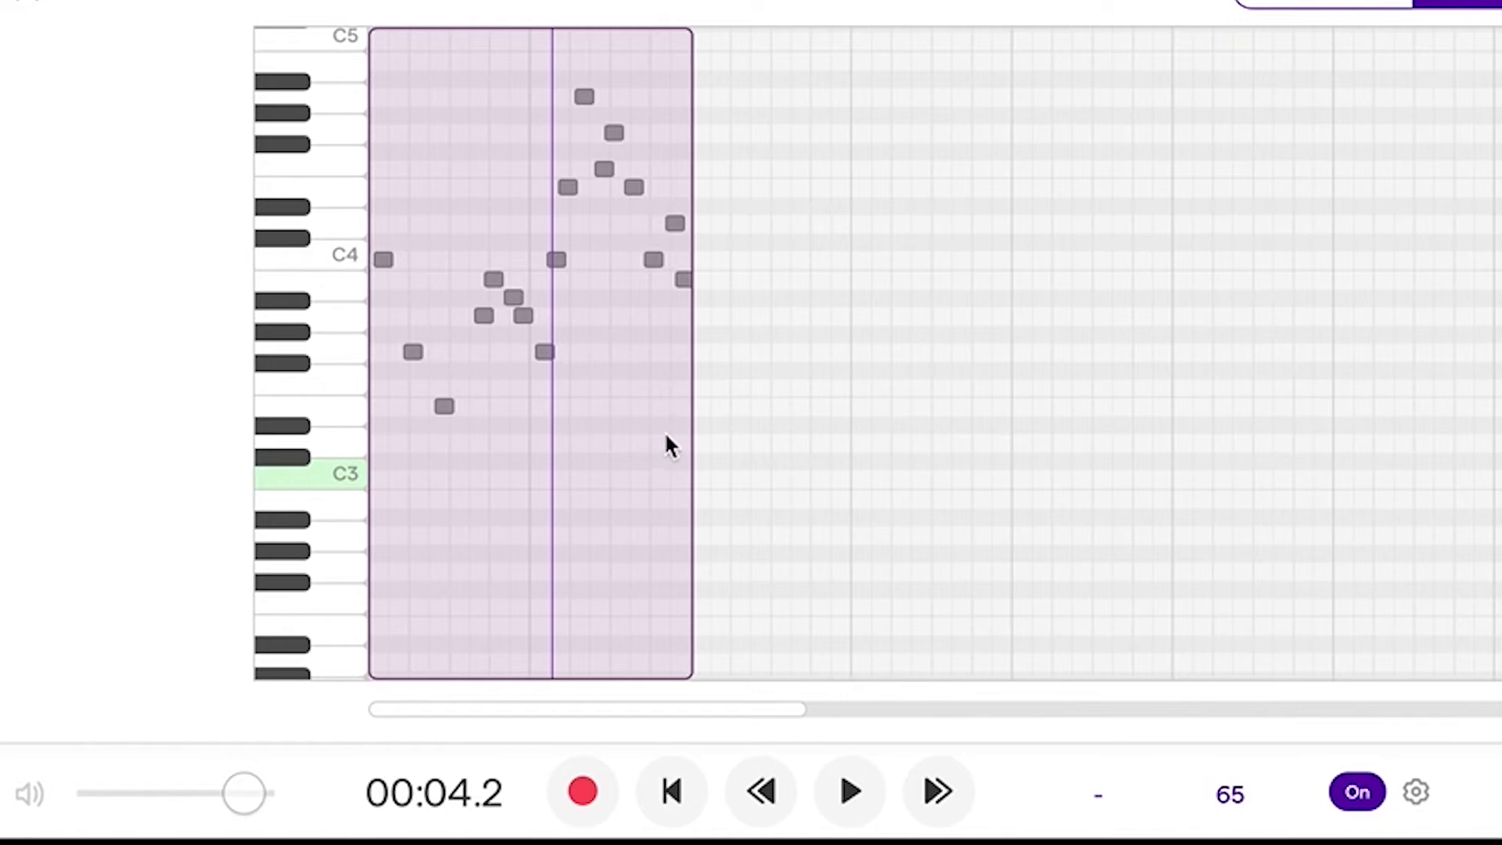
Select all notes in the Clean Electric region and lower them by two octaves.
key("super+a")
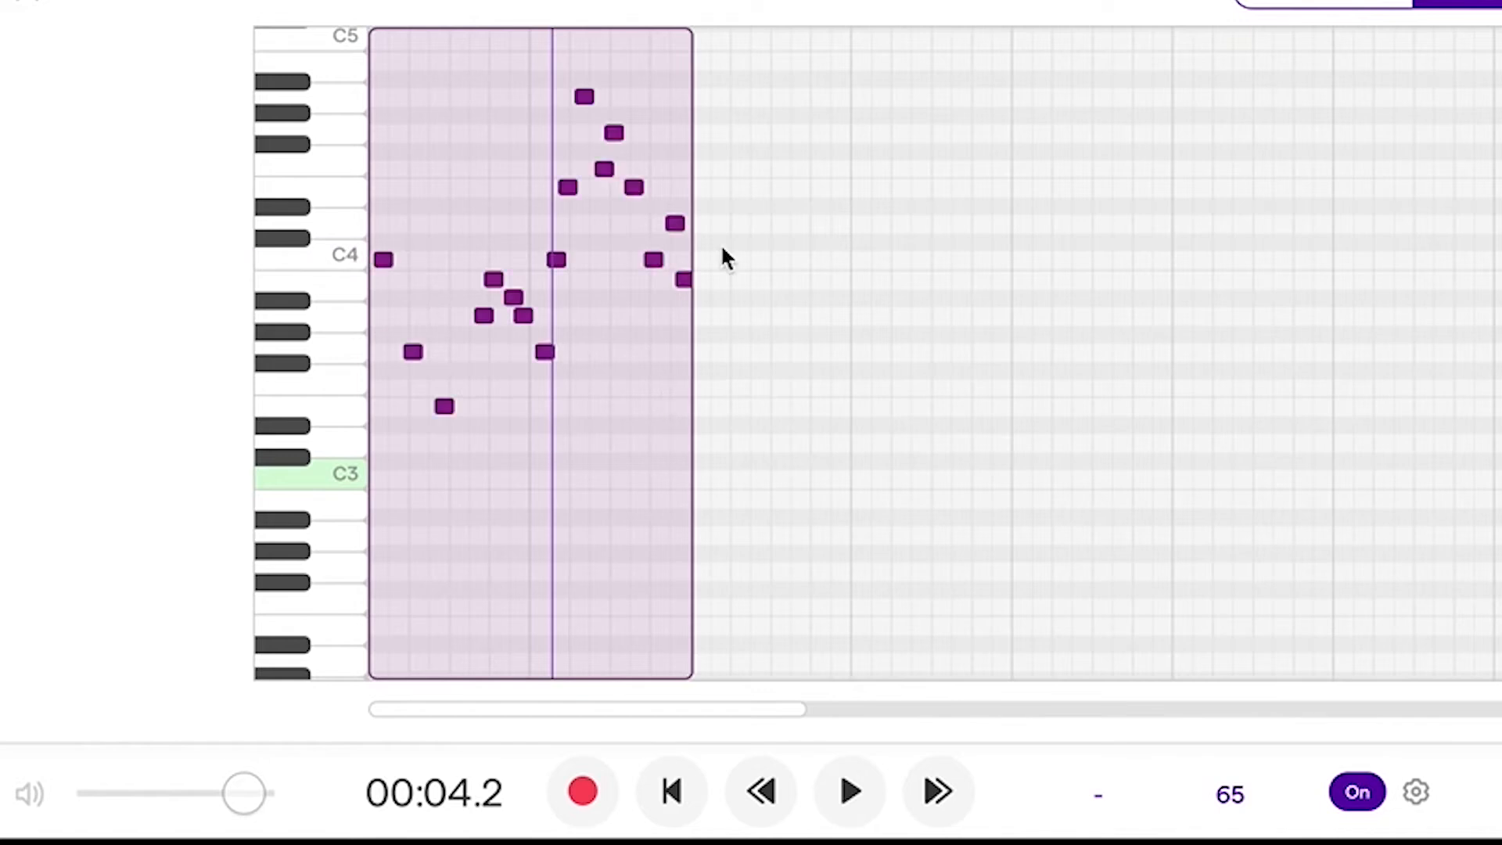
left_click(429, 164)
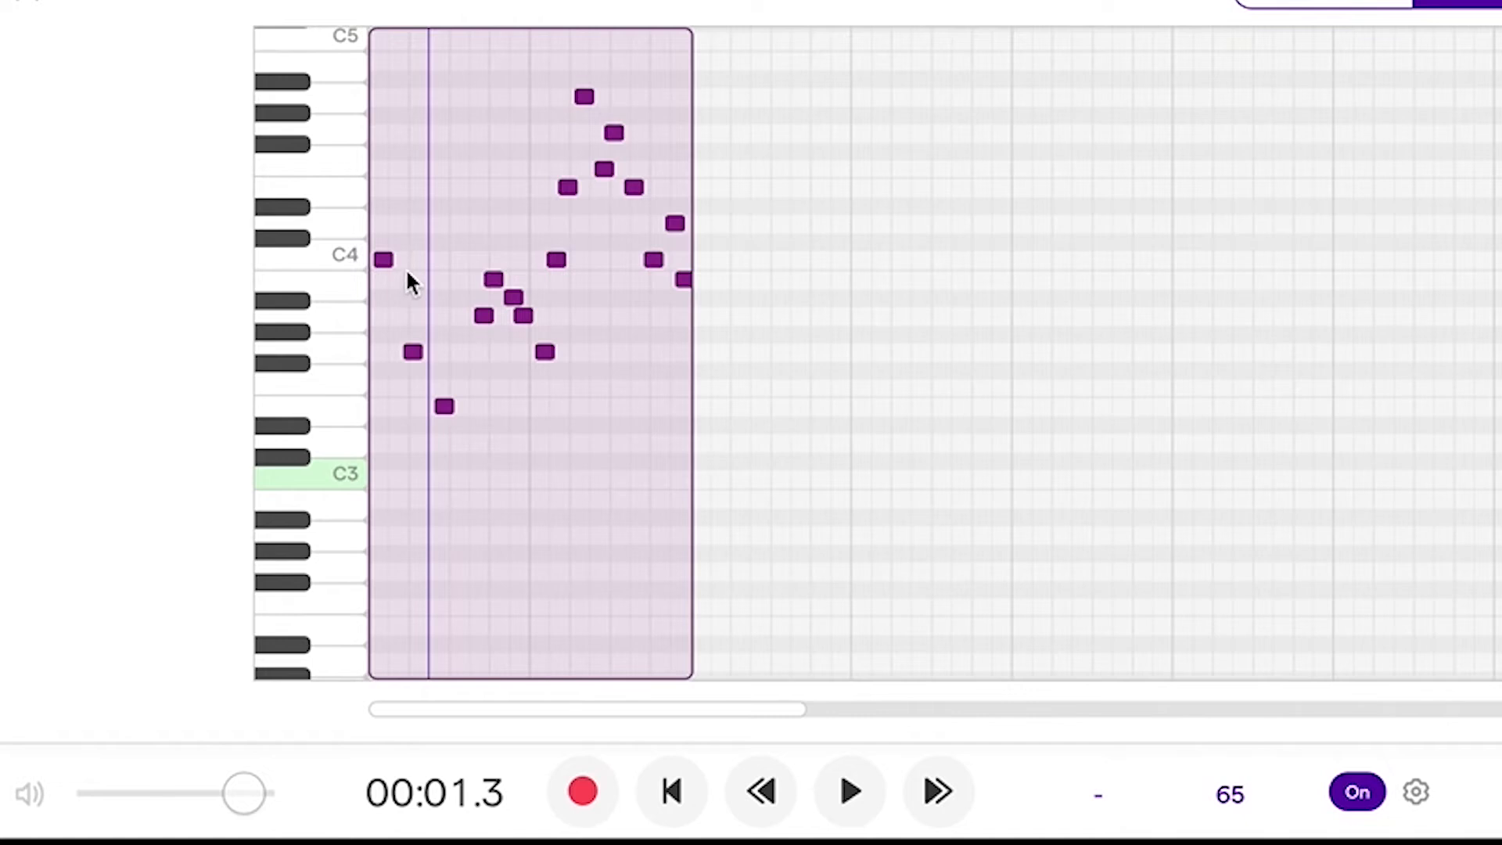
left_click_drag(383, 262, 383, 478)
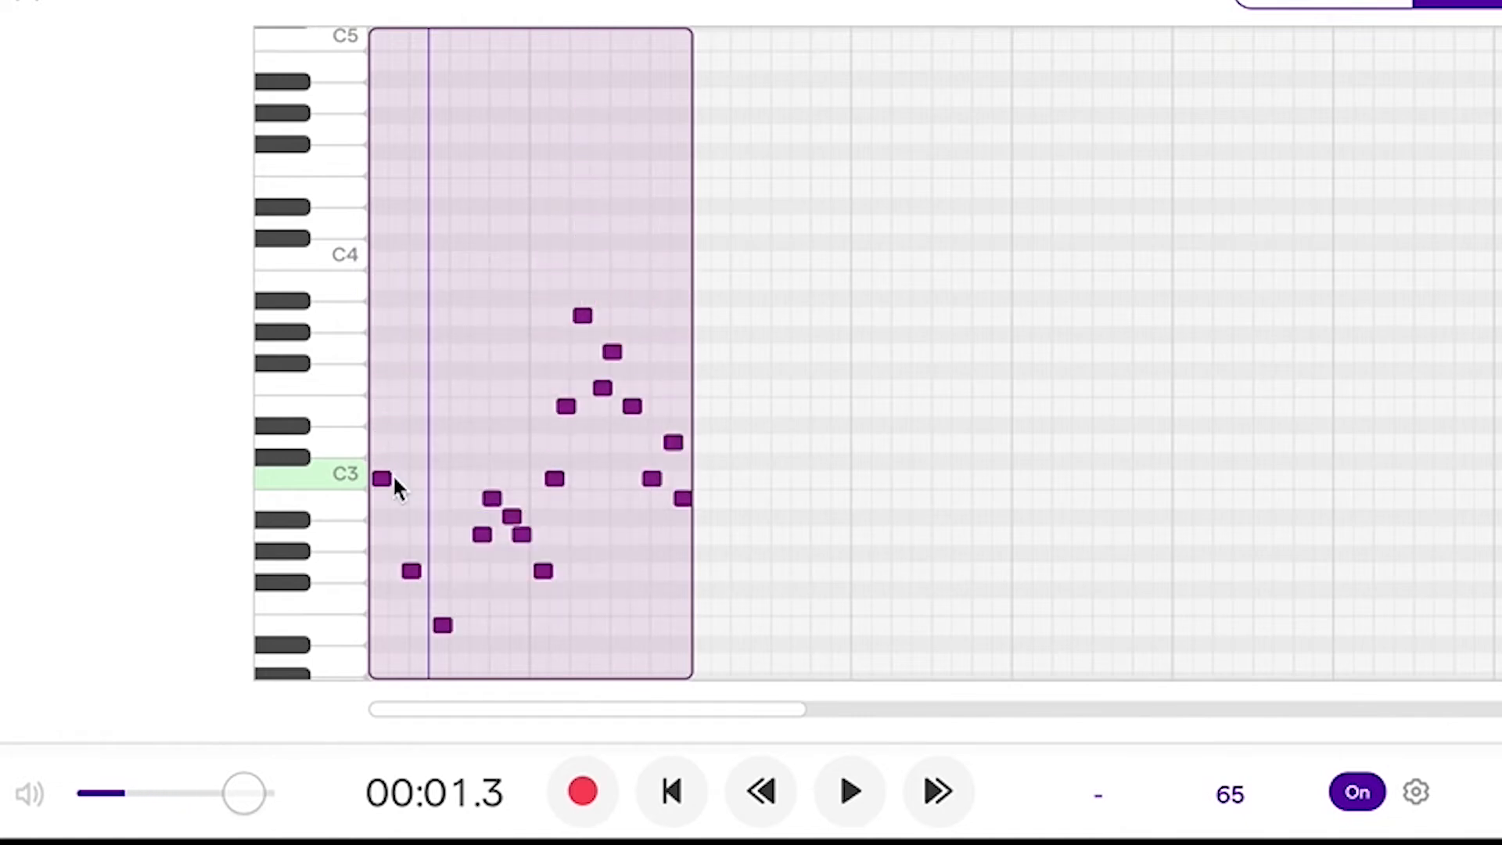
scroll(937, 418, "down", 2)
scroll(446, 352, "down", 2)
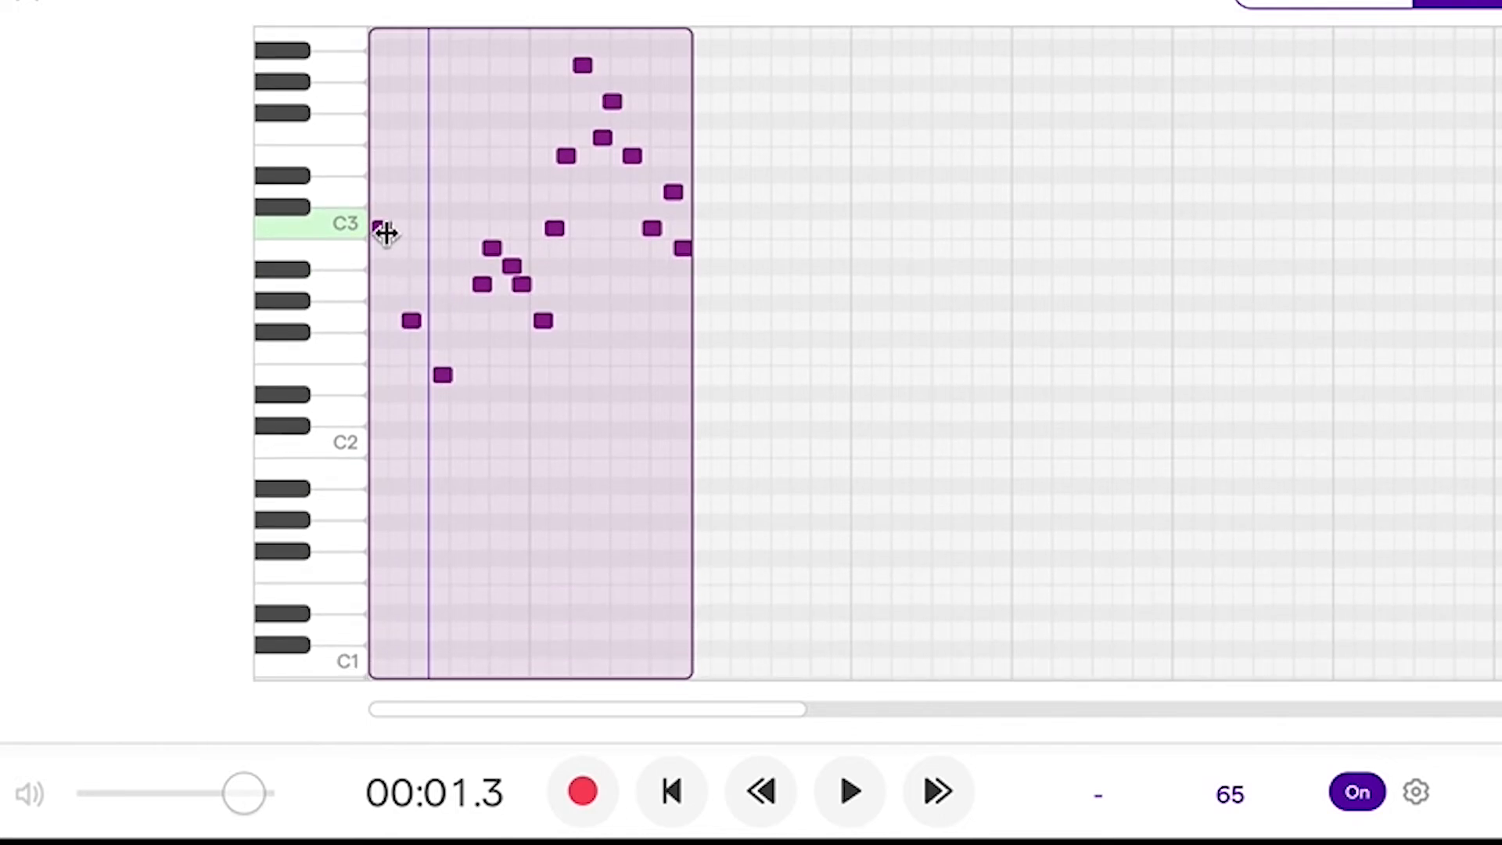
left_click_drag(382, 231, 381, 444)
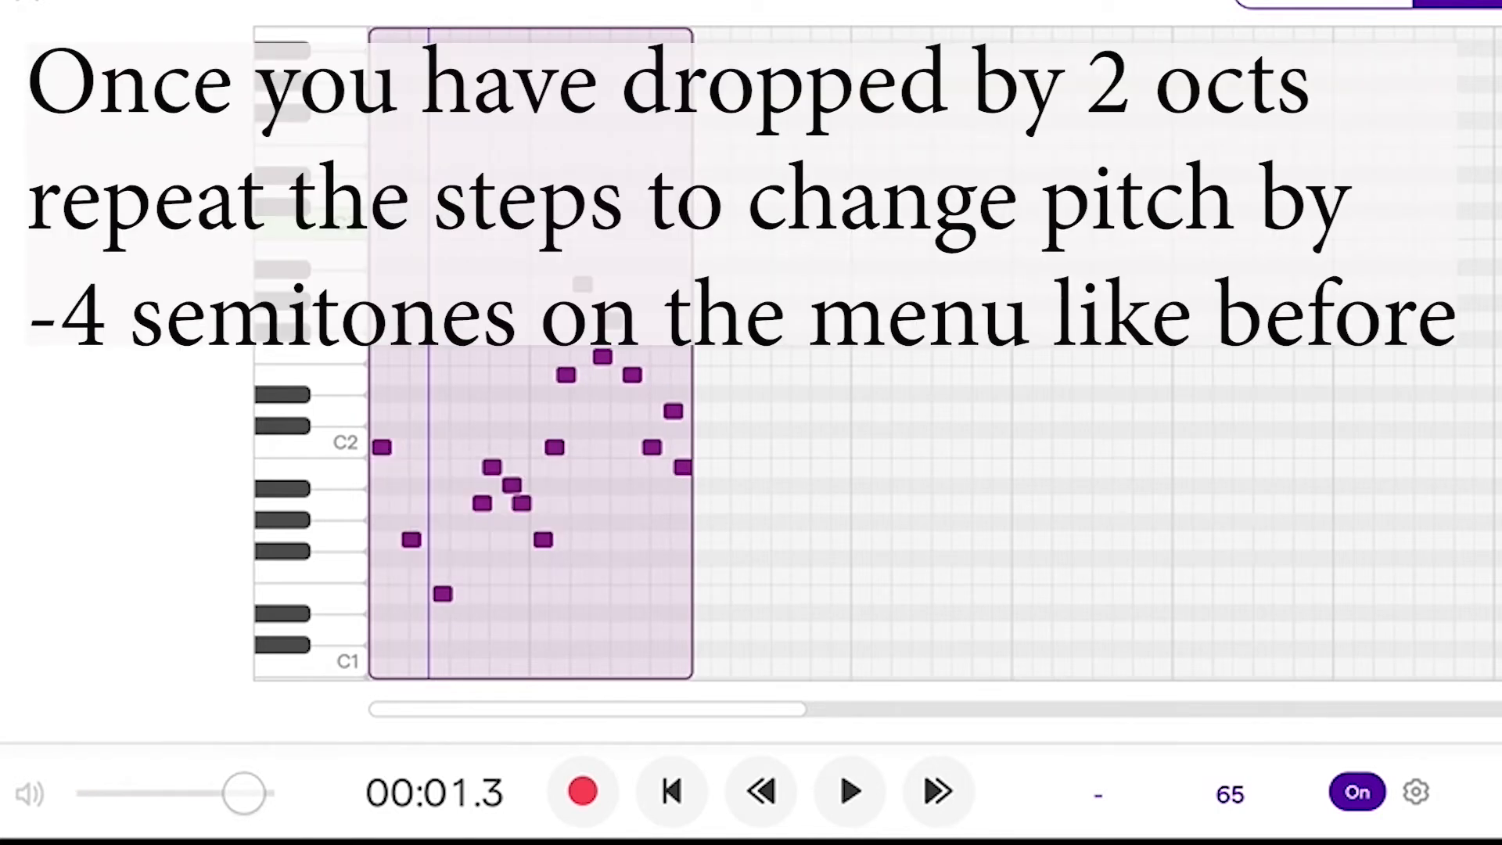
Raise the first note of the Clean Electric region to A1 and the second note to E1.
key("space")
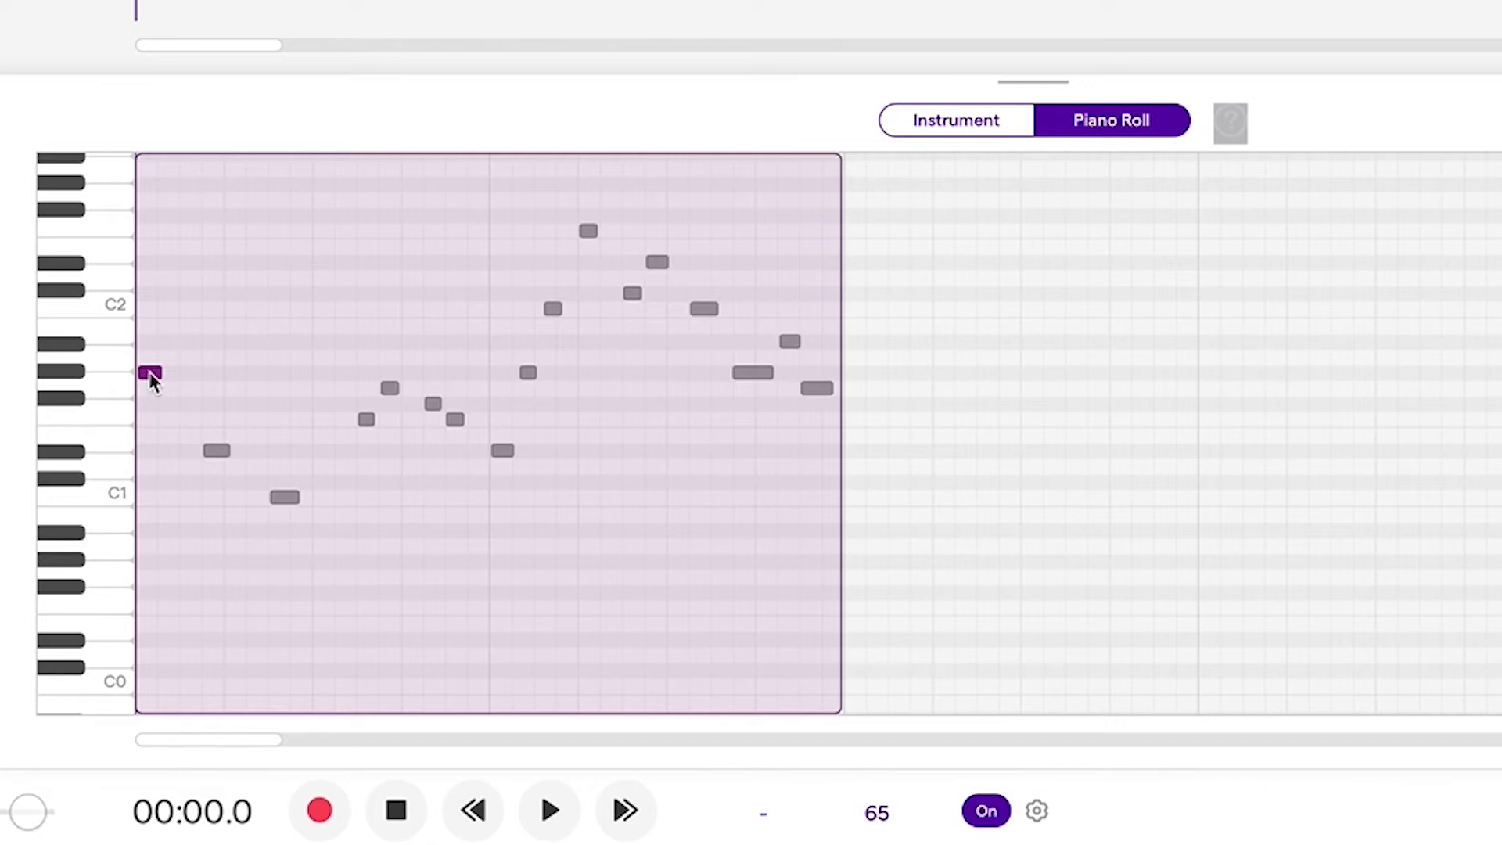
mouse_move(153, 381)
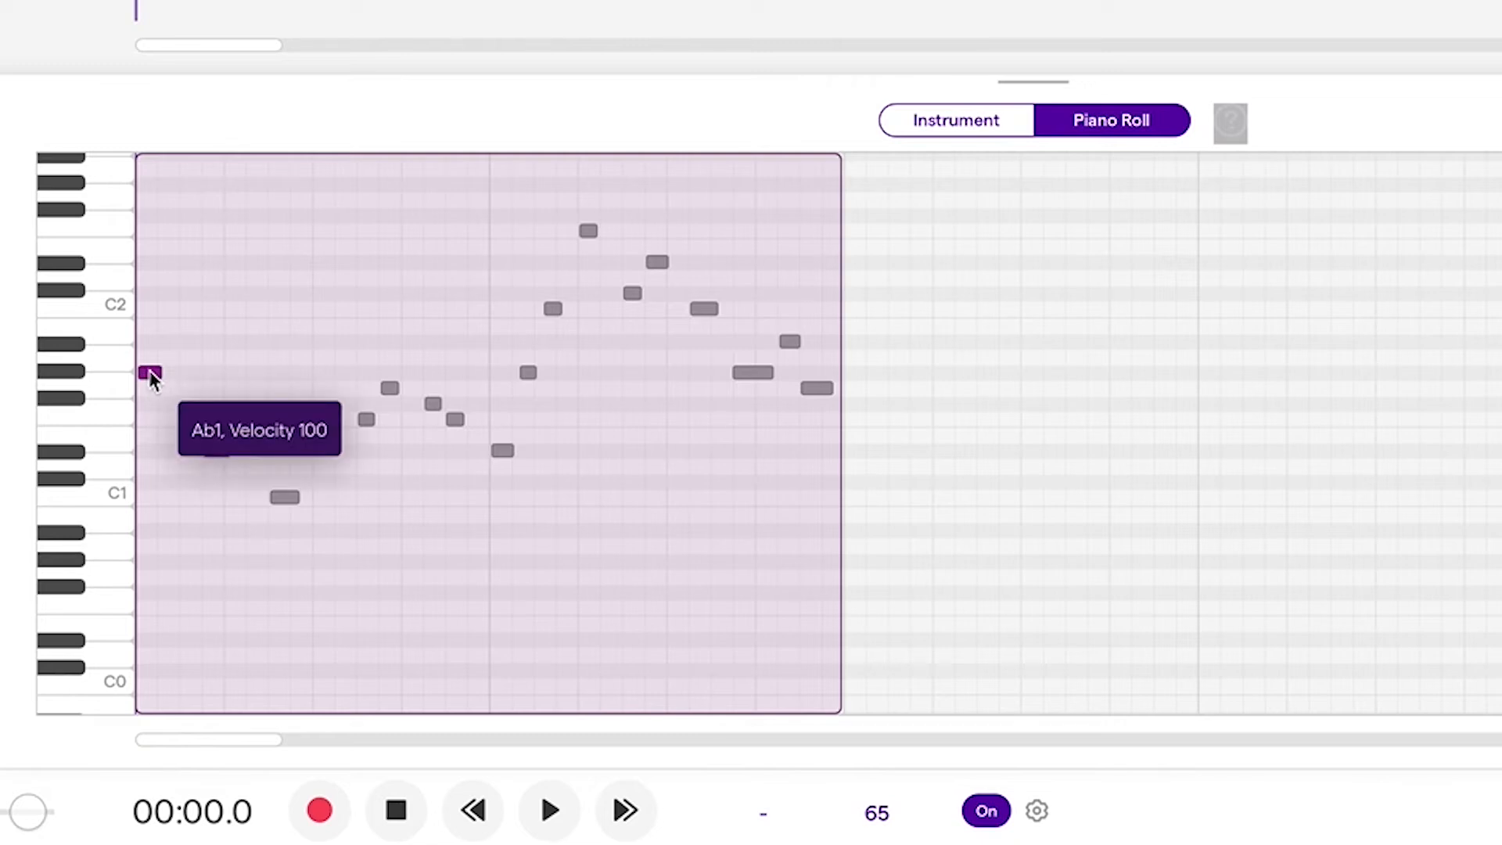
left_click_drag(151, 376, 151, 361)
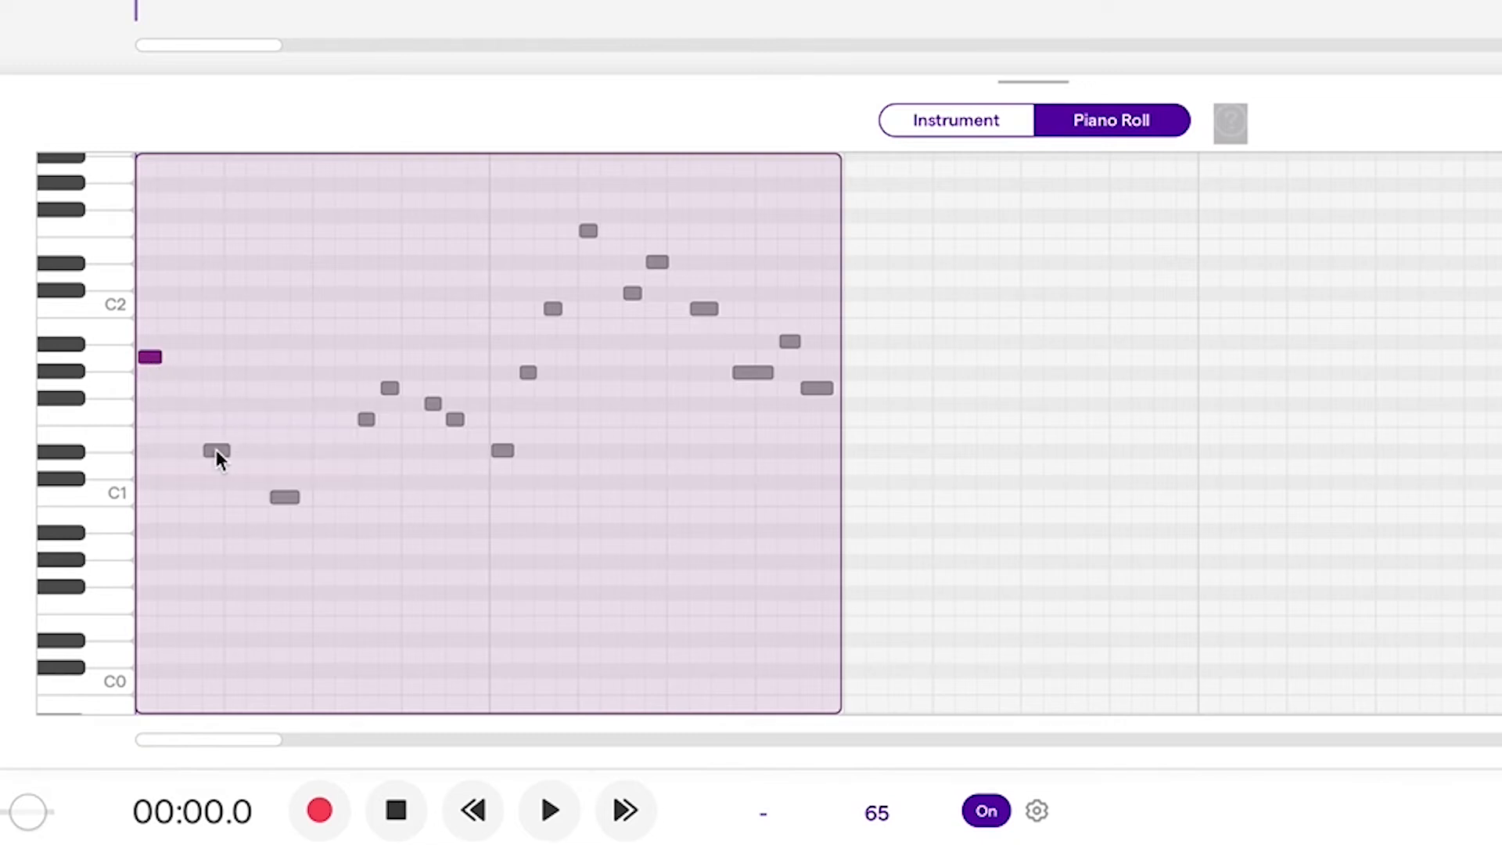
left_click_drag(215, 451, 216, 437)
Check the remaining notes of bar 1 and raise the note at the start of bar 2 to E1.
left_click(284, 499)
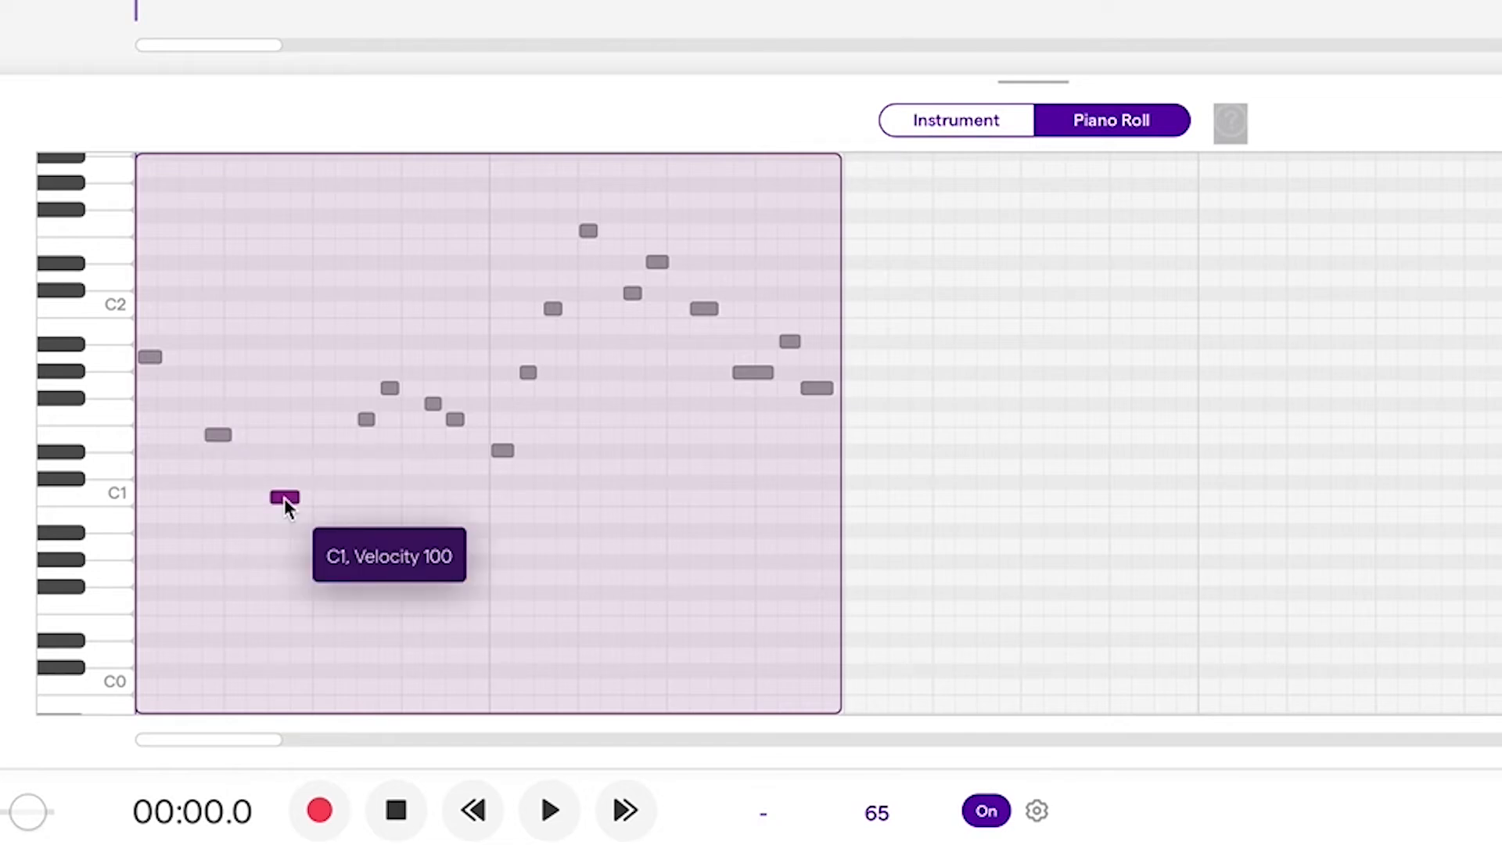
left_click(363, 420)
left_click(387, 388)
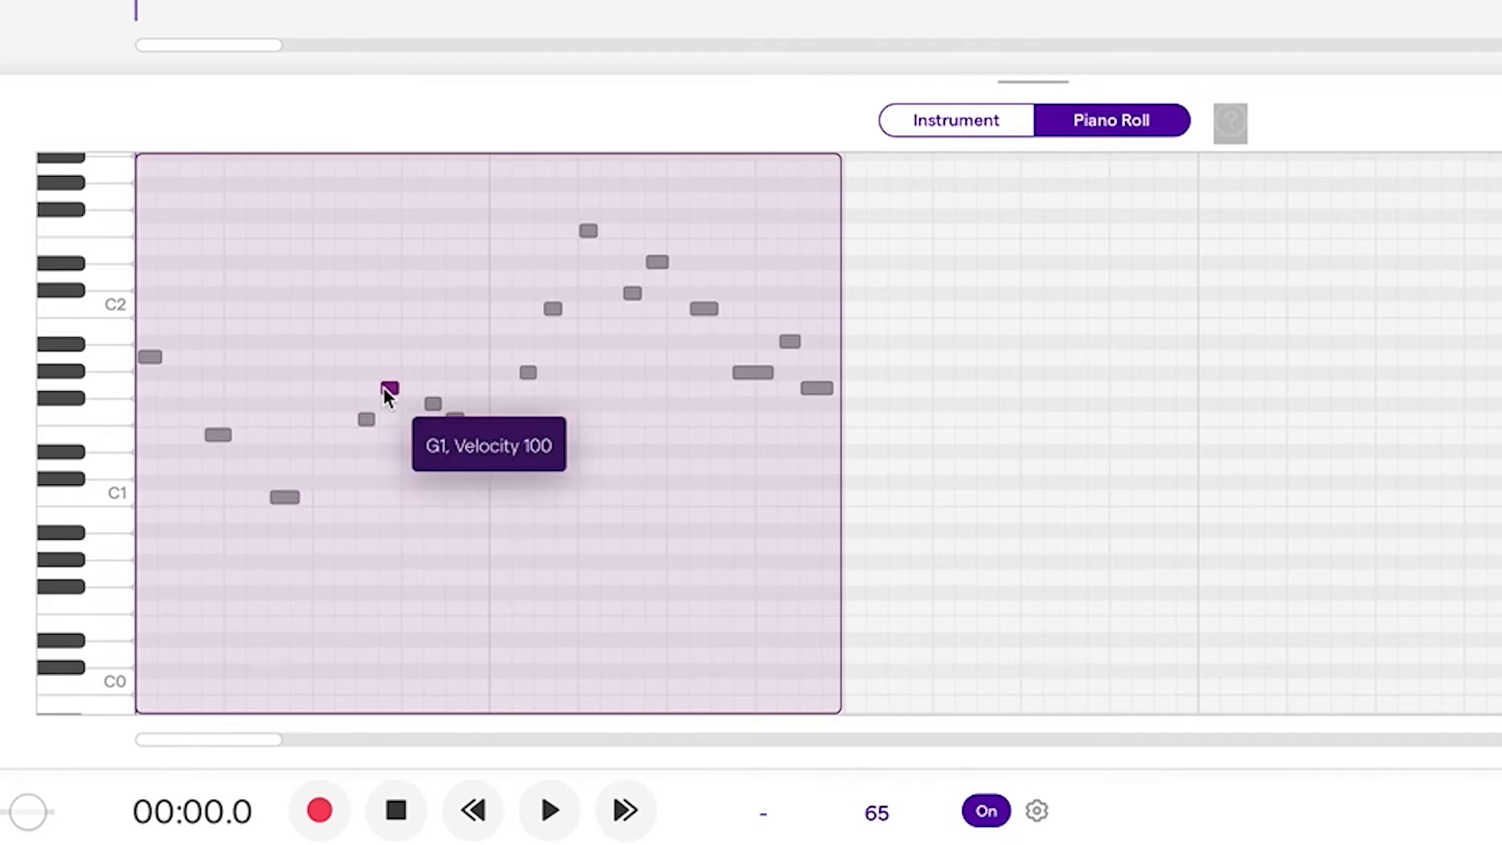
left_click(432, 405)
left_click(455, 421)
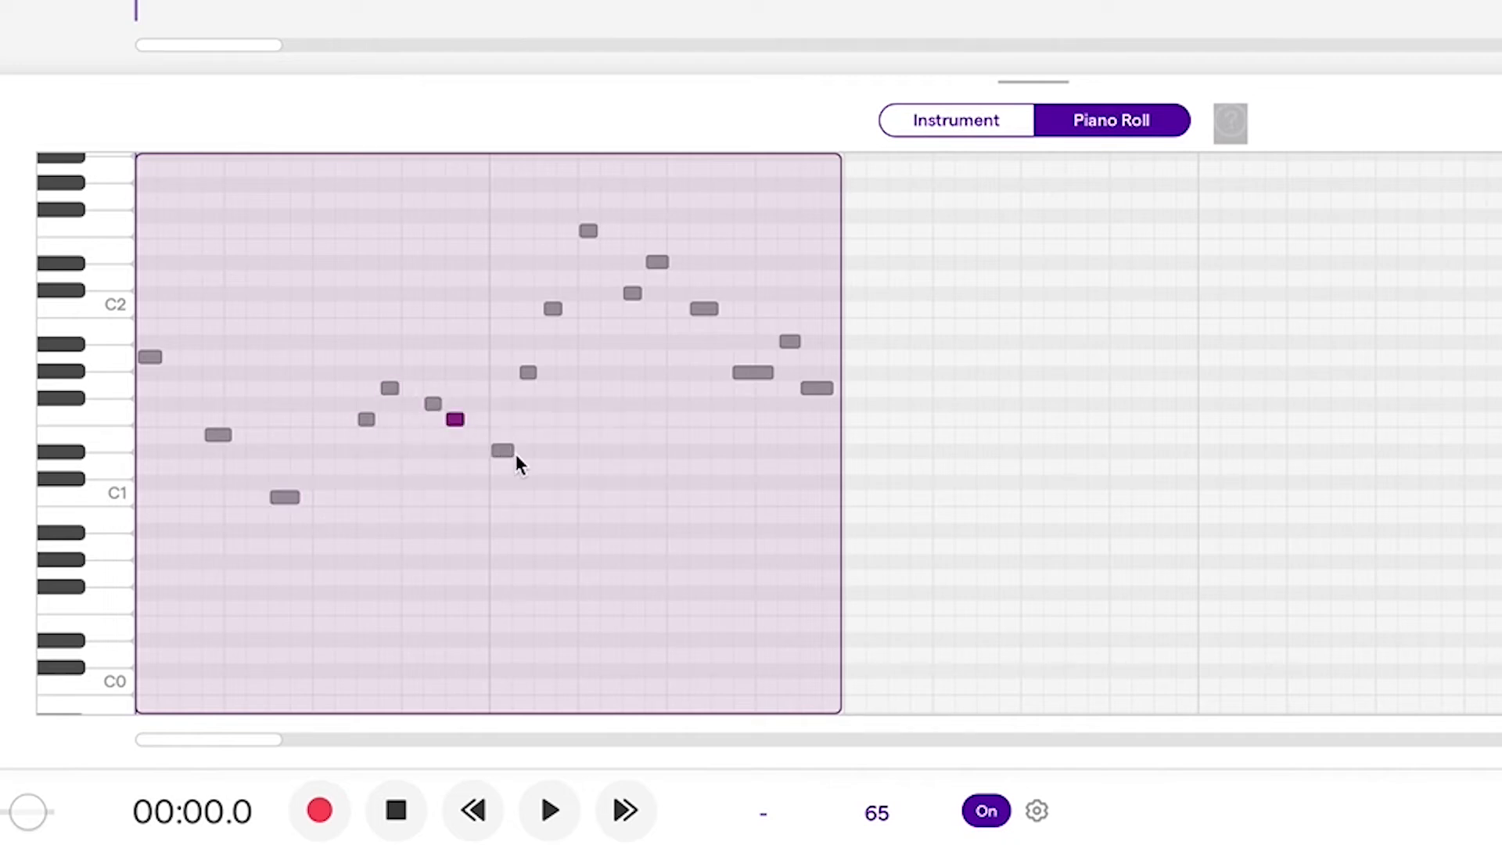
left_click(501, 449)
left_click_drag(500, 448, 501, 435)
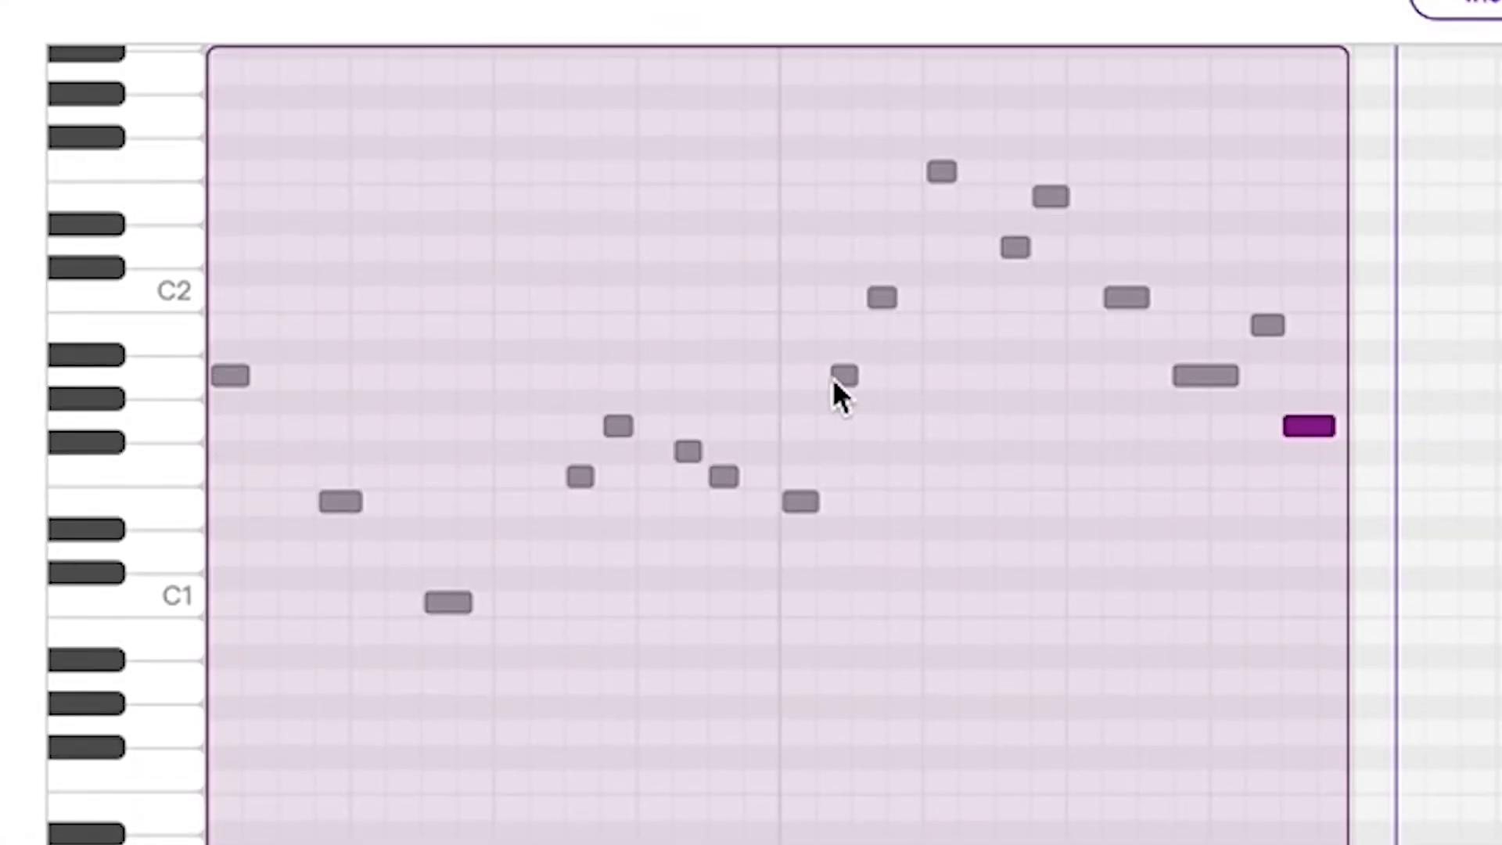
Lower the Clean Electric region's first note and the second note of bar 2 to G1.
left_click_drag(229, 377, 230, 399)
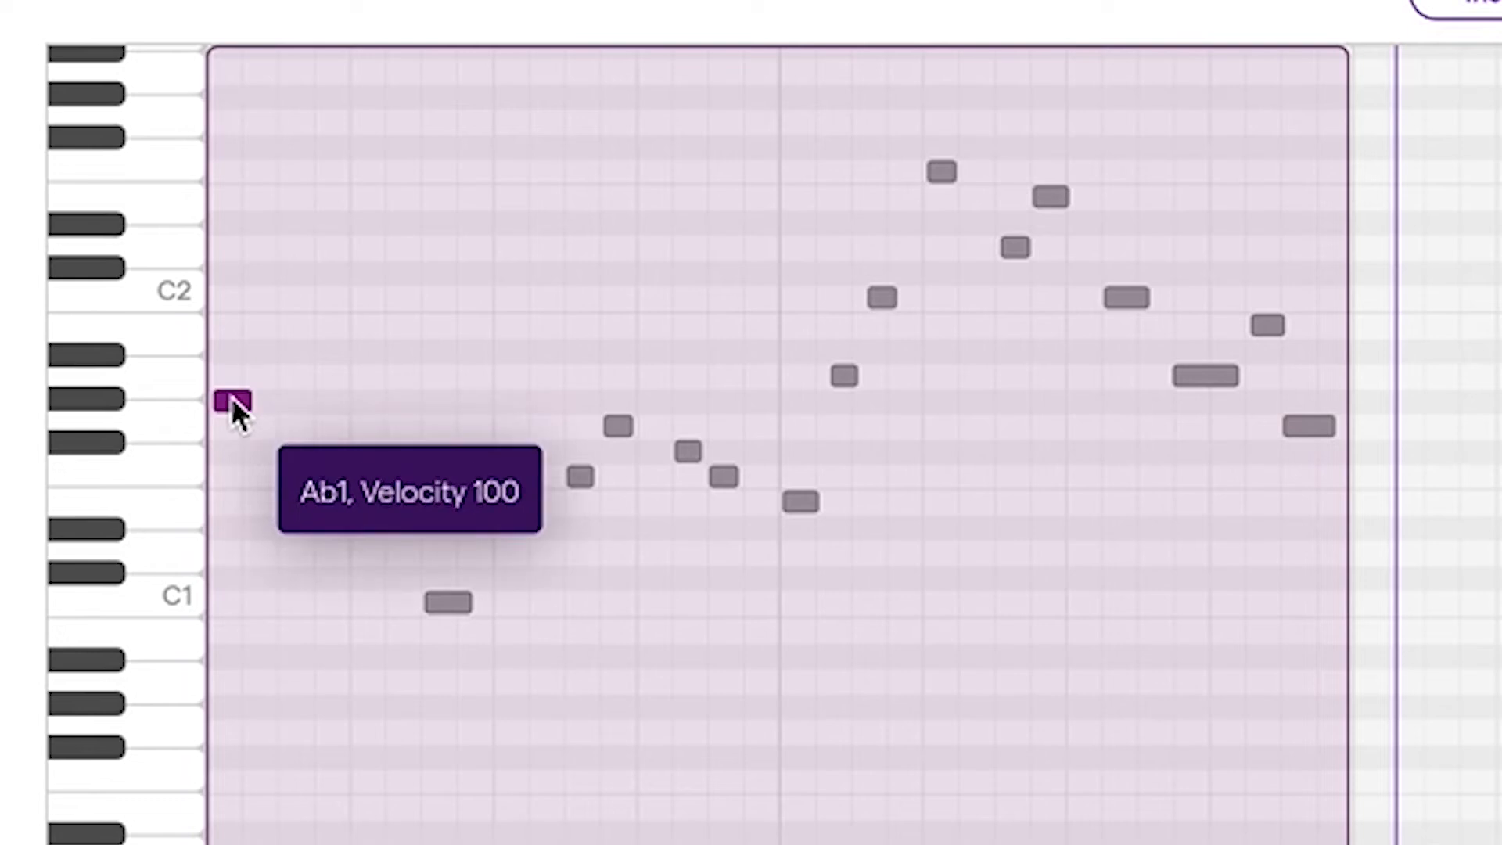
left_click_drag(843, 379, 841, 399)
left_click_drag(227, 401, 224, 429)
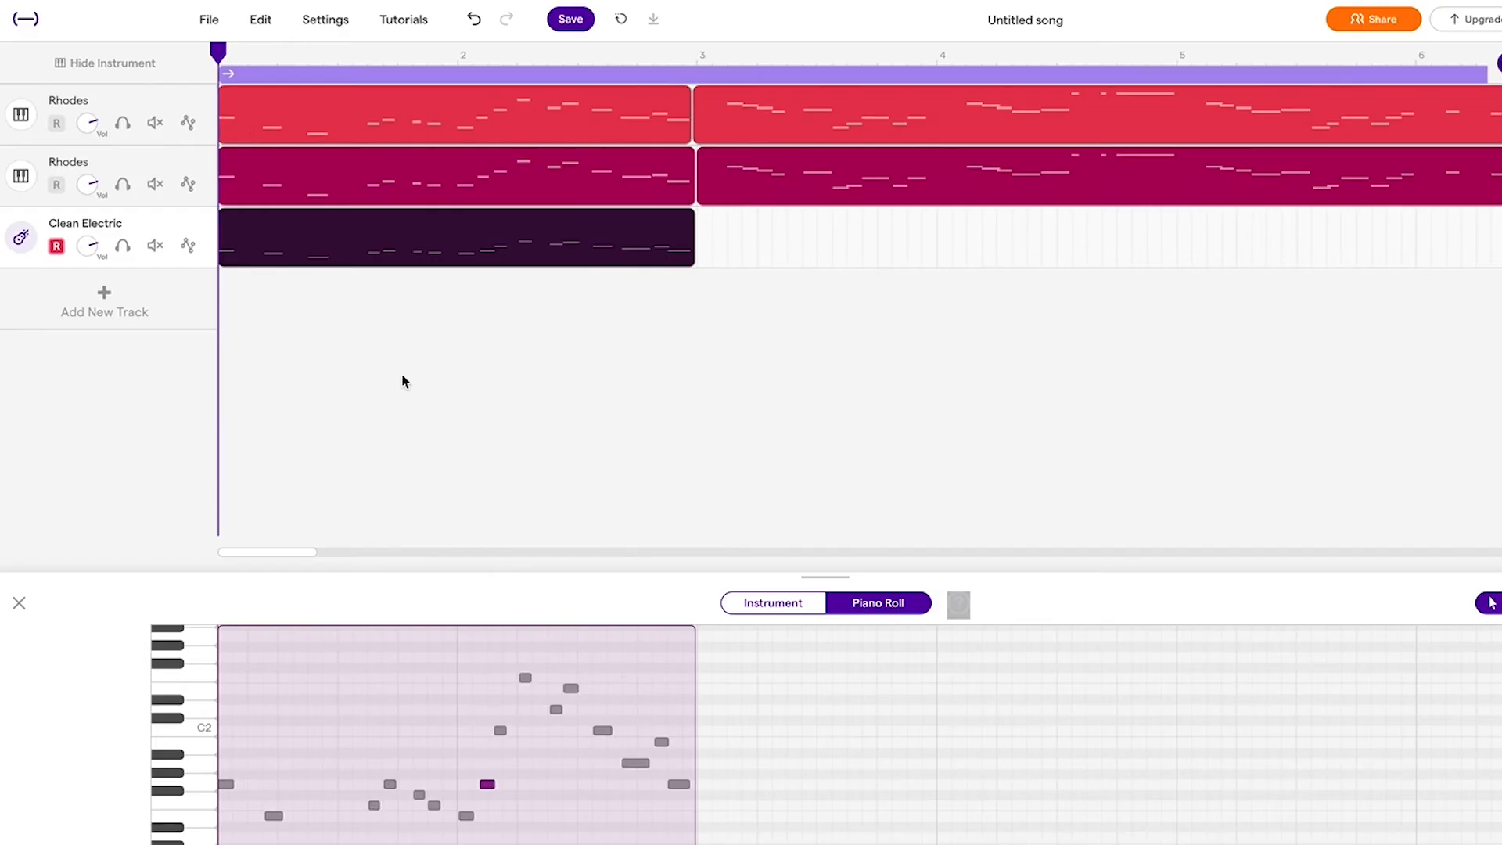
Play the three tracks from the beginning and place the playhead at the start of bar 3.
key("space")
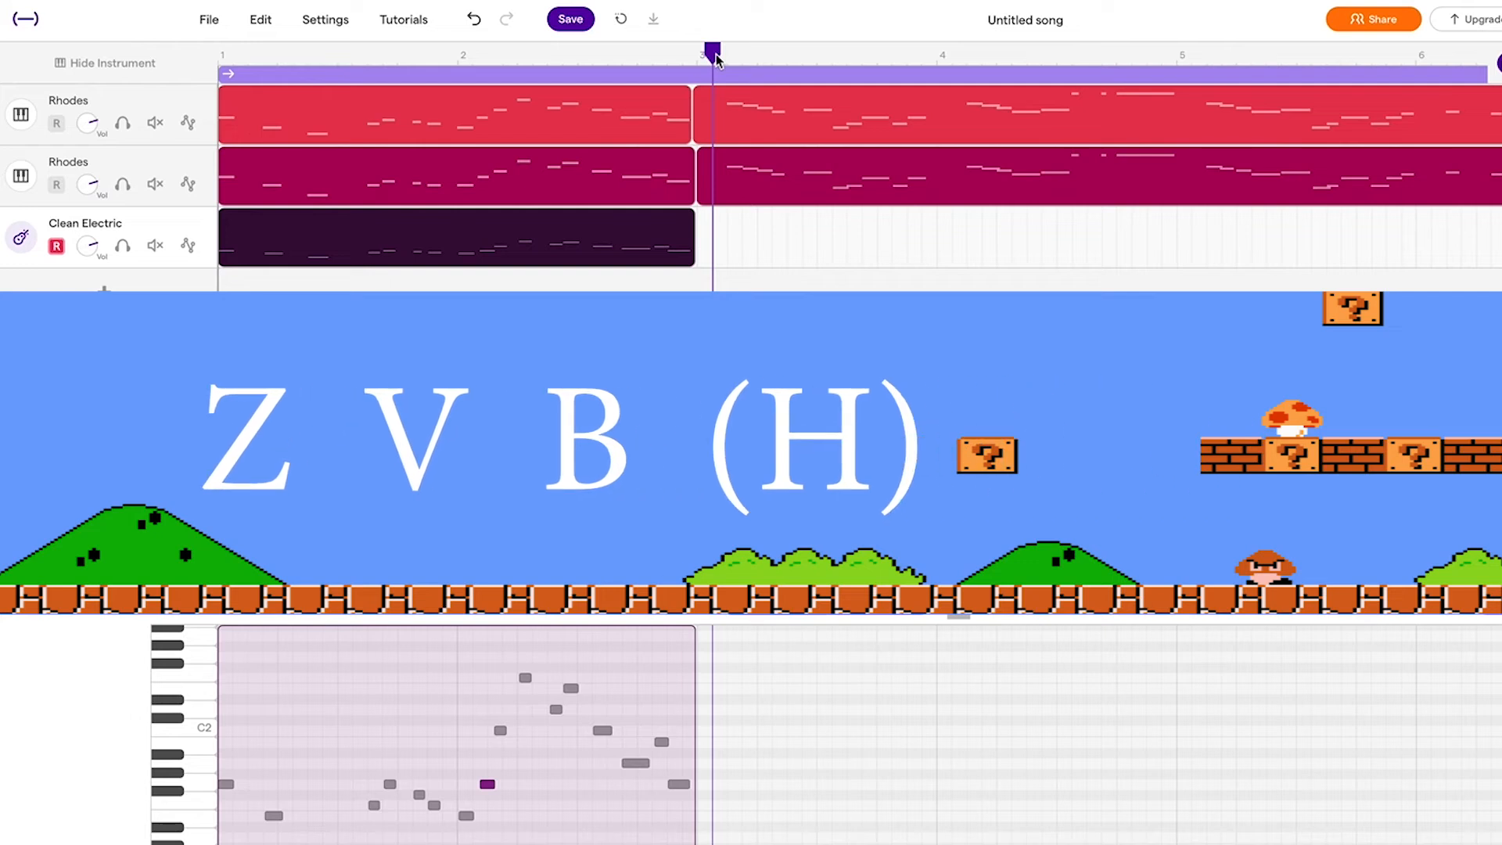
left_click_drag(717, 59, 699, 59)
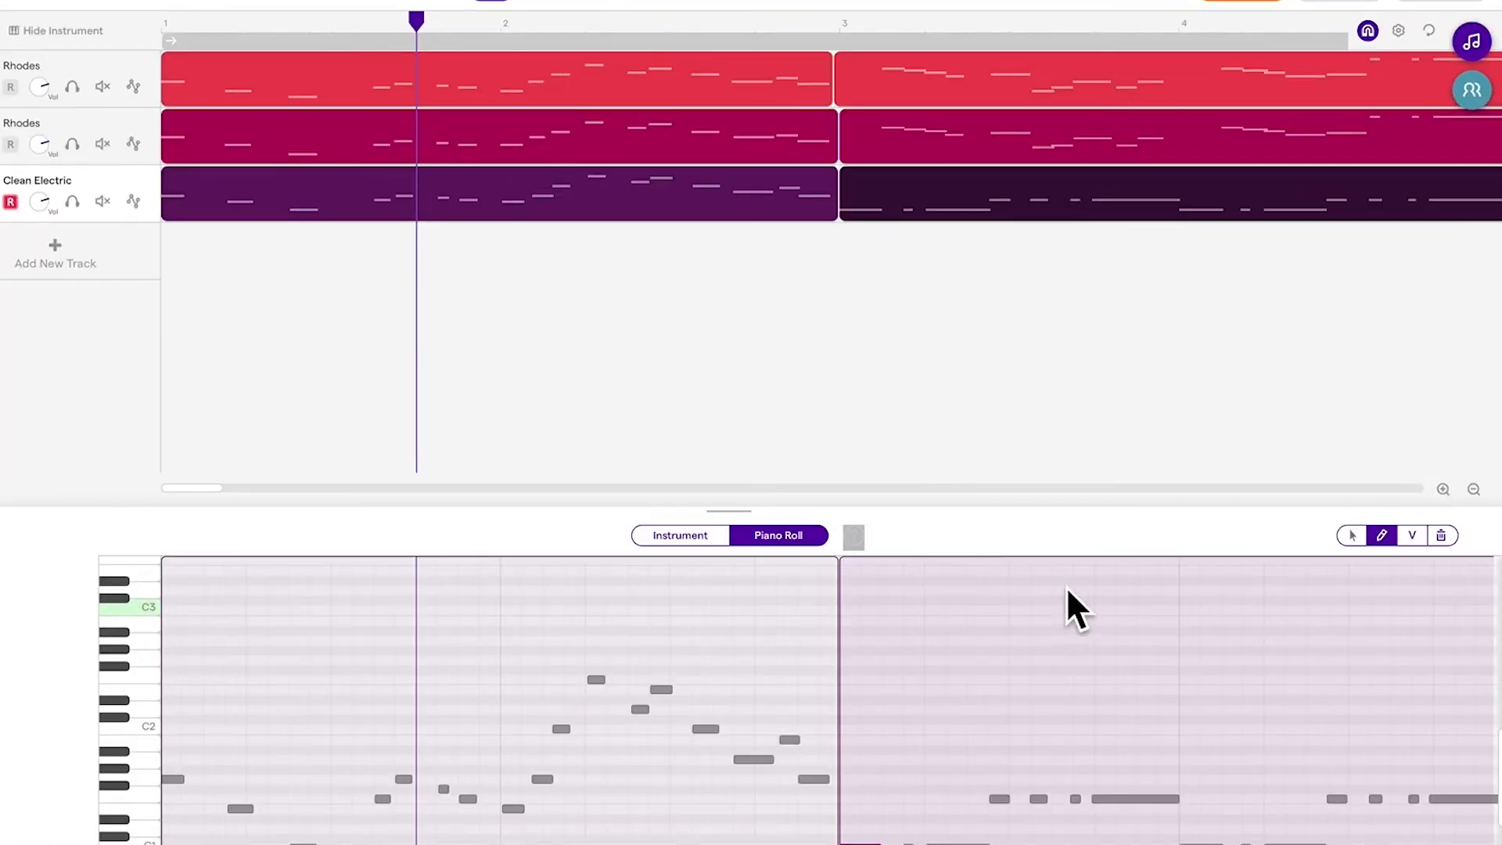
Review the bass notes from bar 3 onward in the Clean Electric track's second region.
scroll(1056, 626, "right", 5)
scroll(1057, 650, "down", 1)
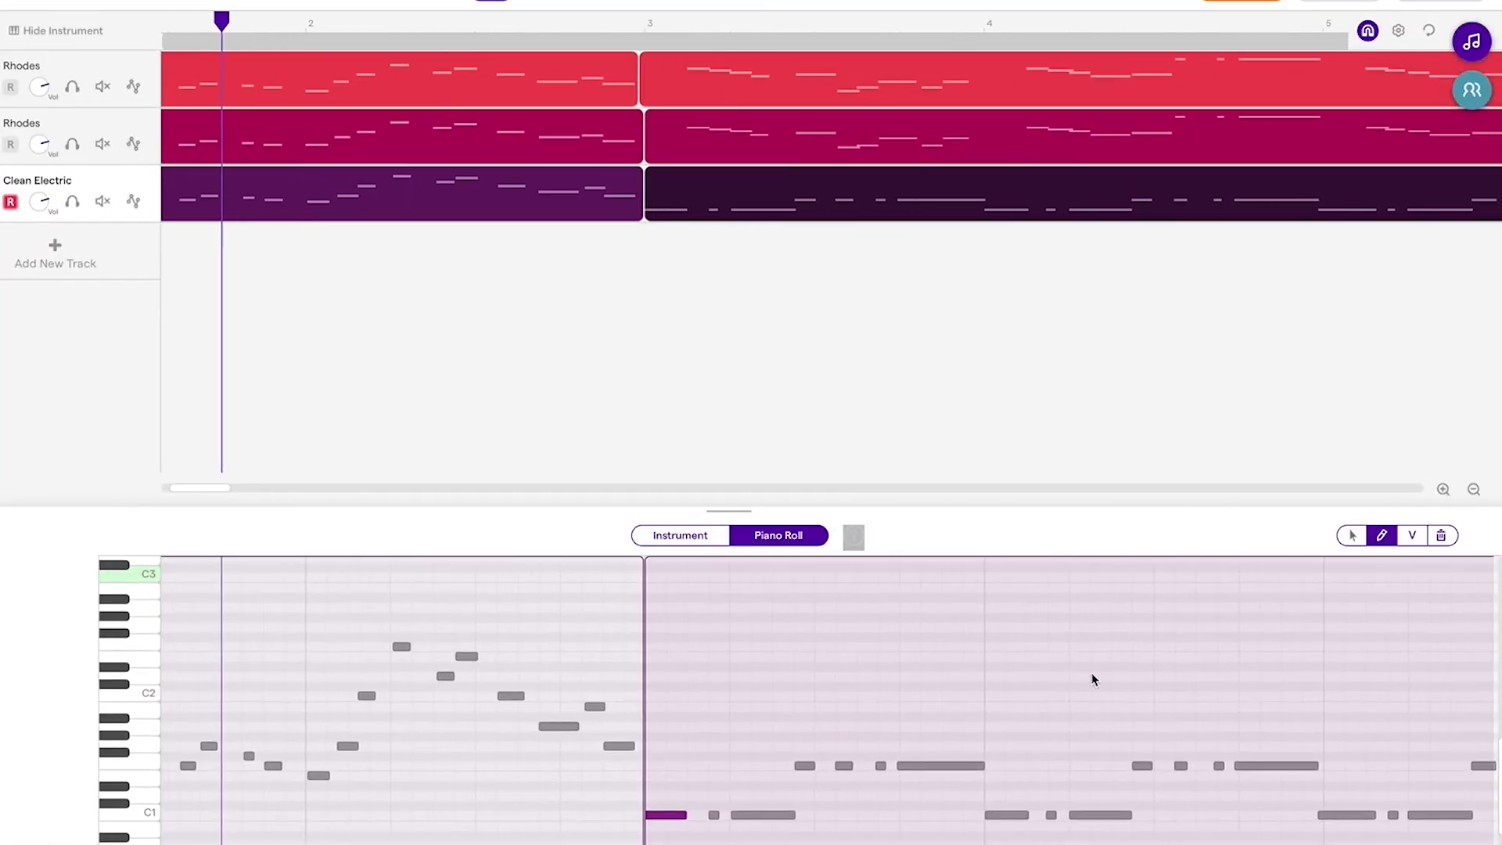
scroll(1094, 679, "right", 2)
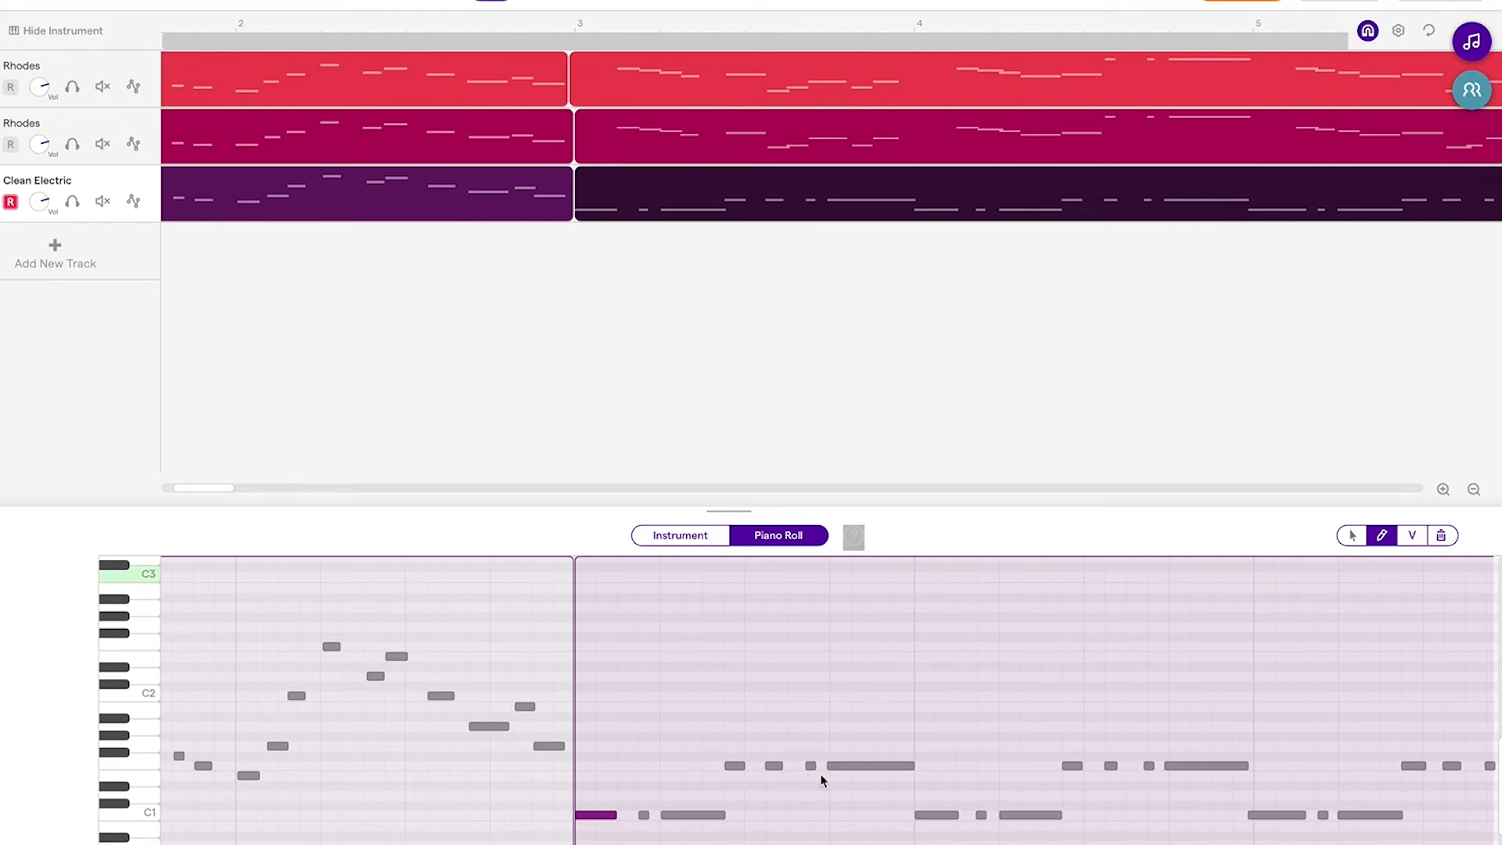
scroll(831, 796, "right", 3)
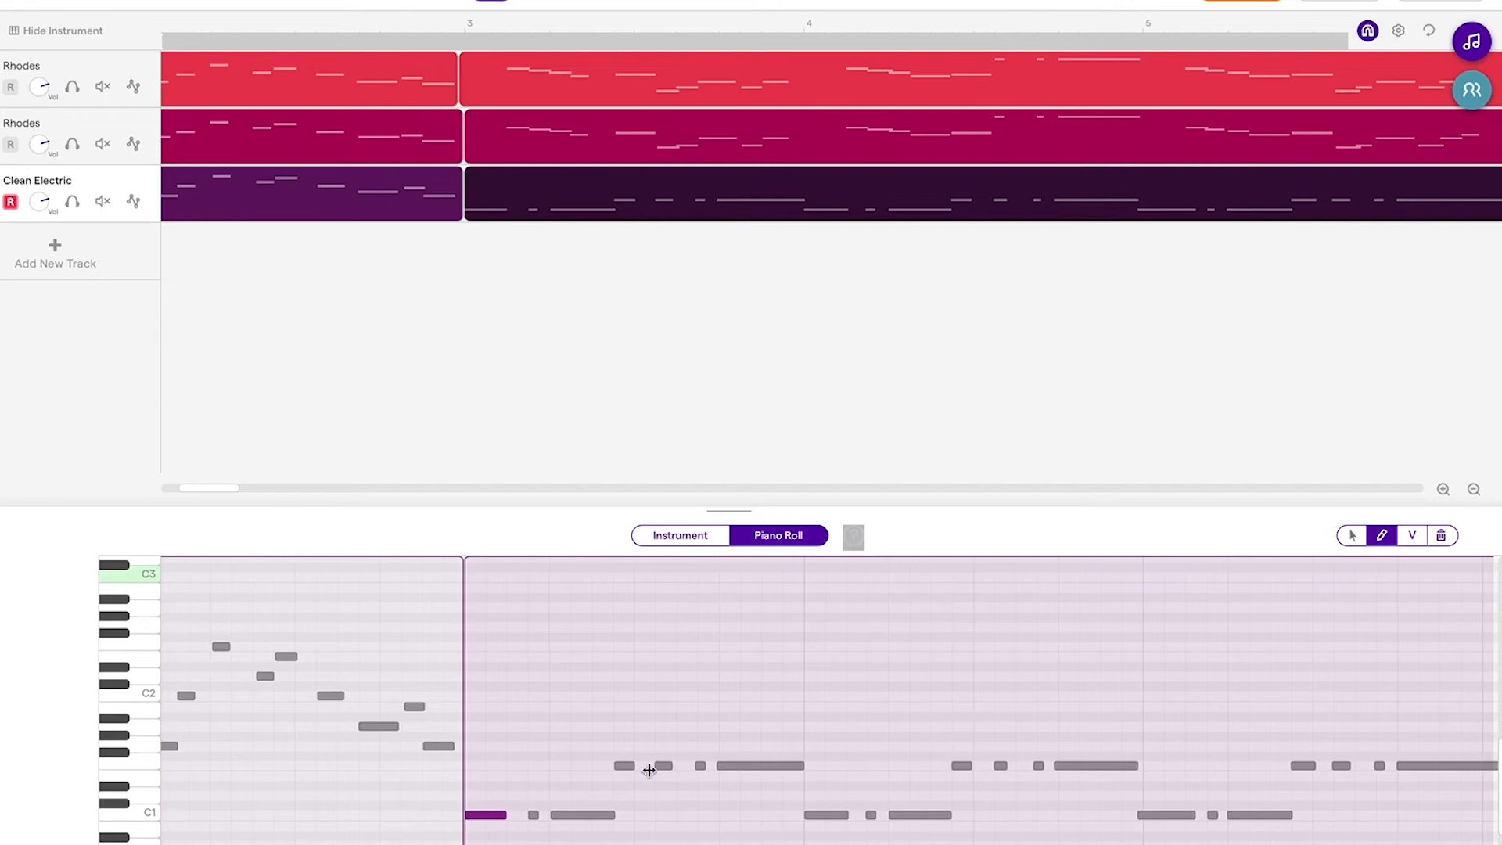
Select all notes in the Clean Electric track's second region and quantize them to 1/16.
scroll(782, 748, "right", 1)
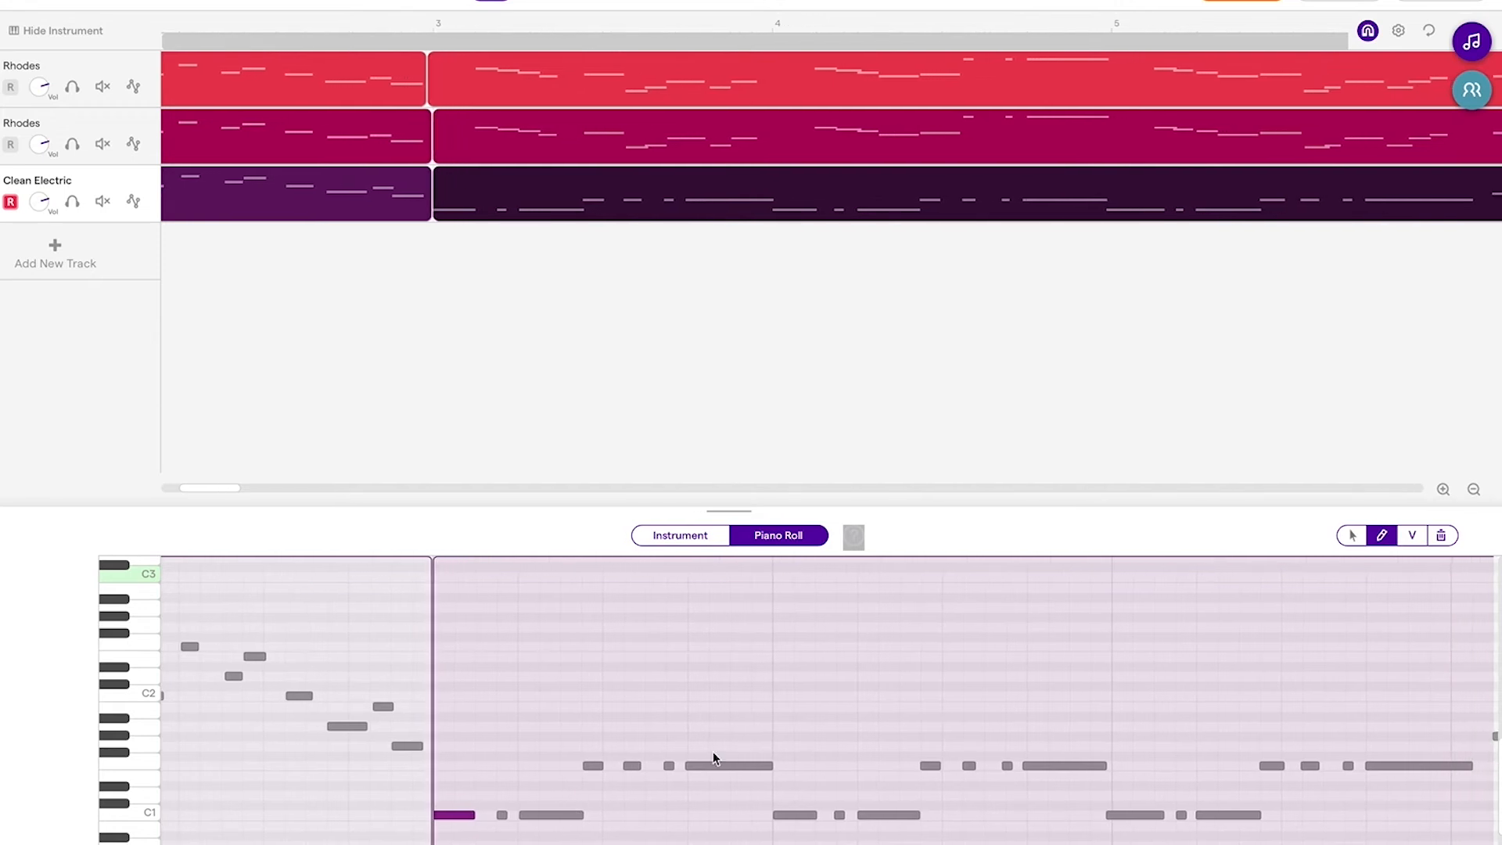
left_click(739, 795)
key("Delete")
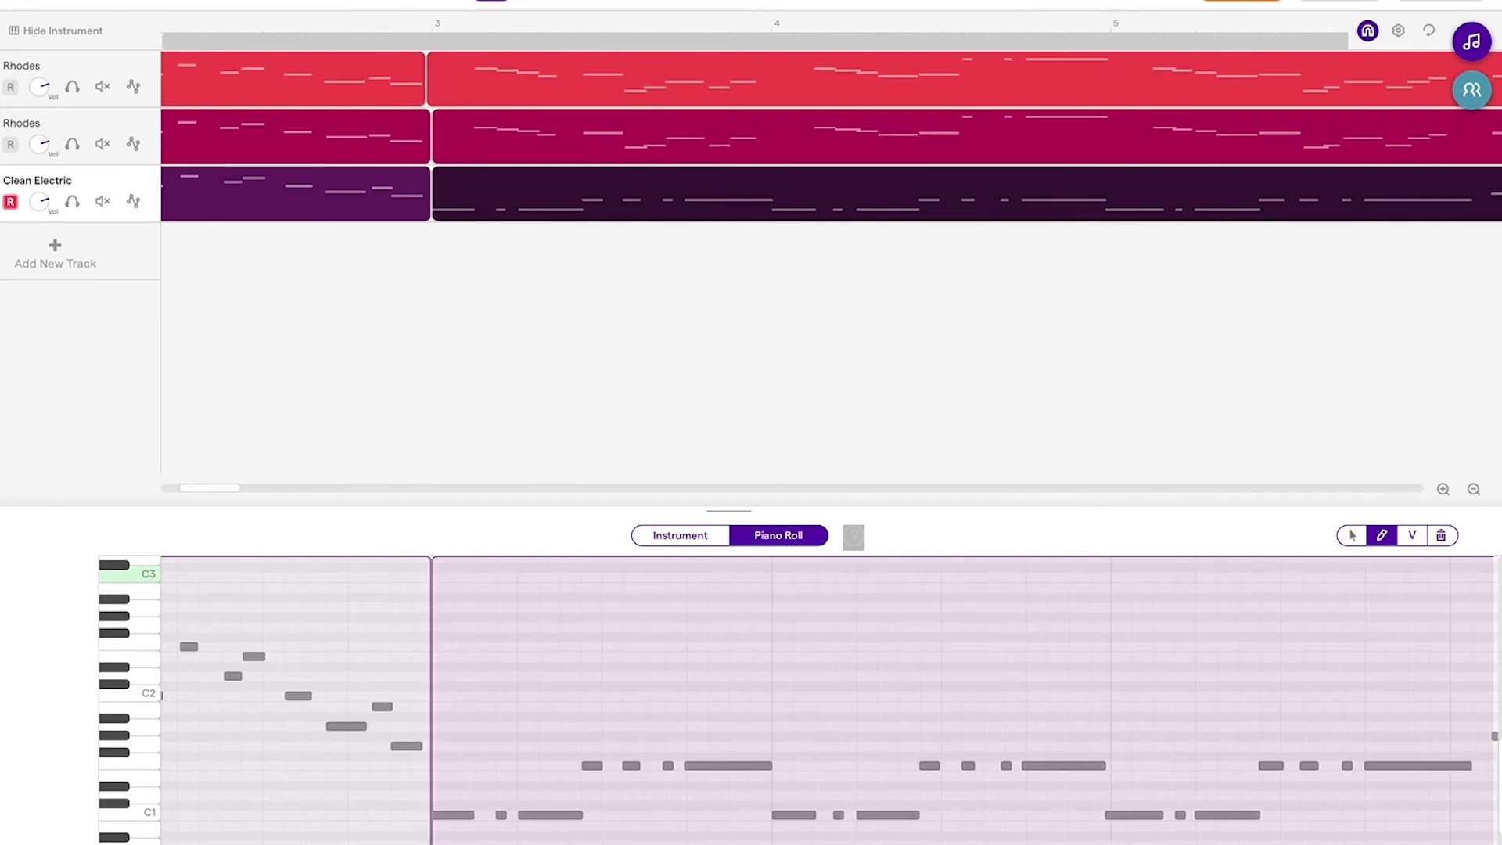
key("ctrl+a")
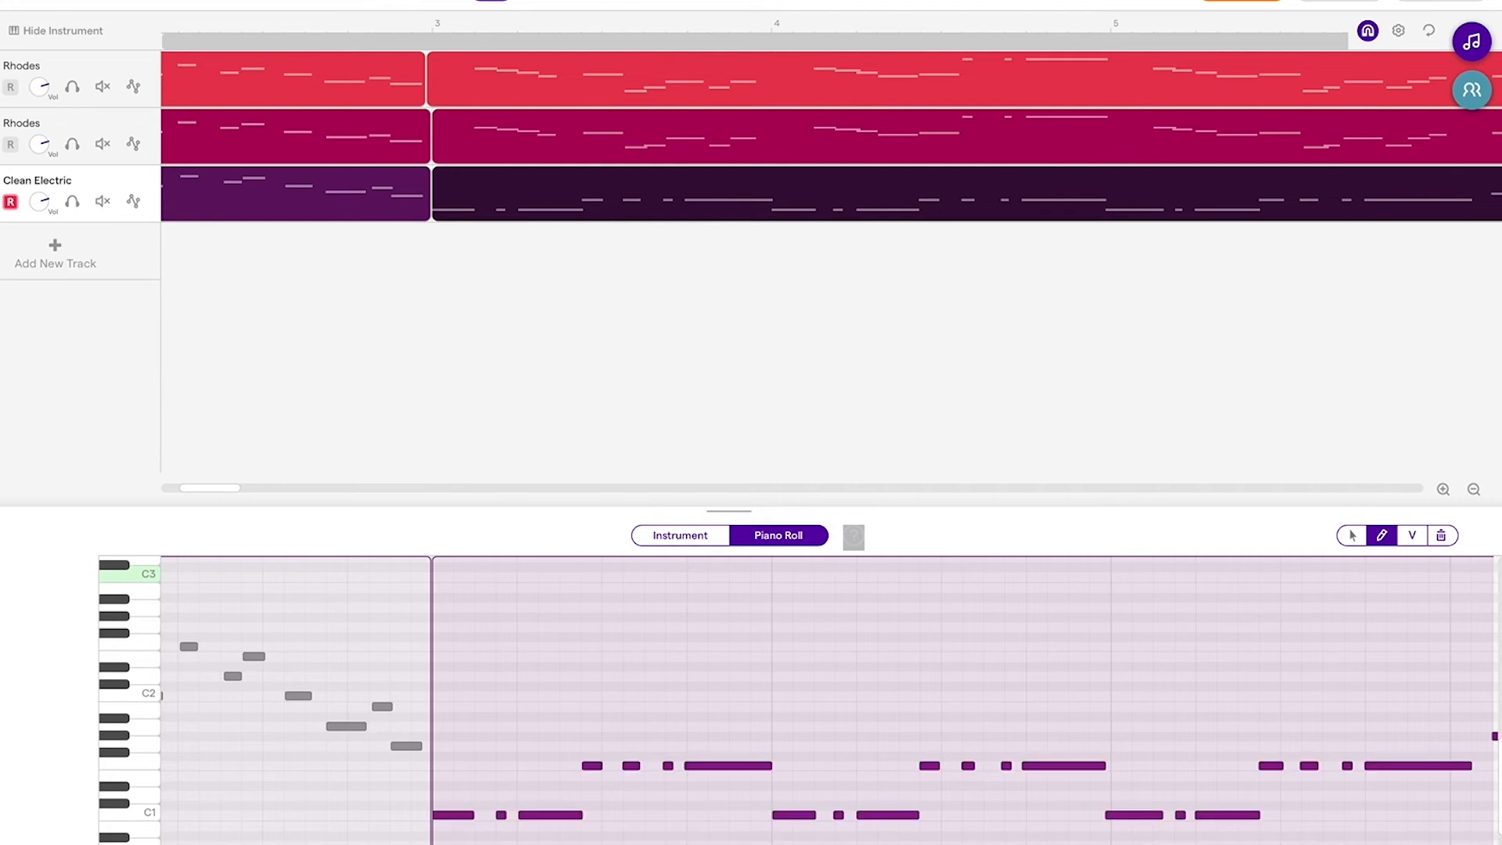
right_click(718, 772)
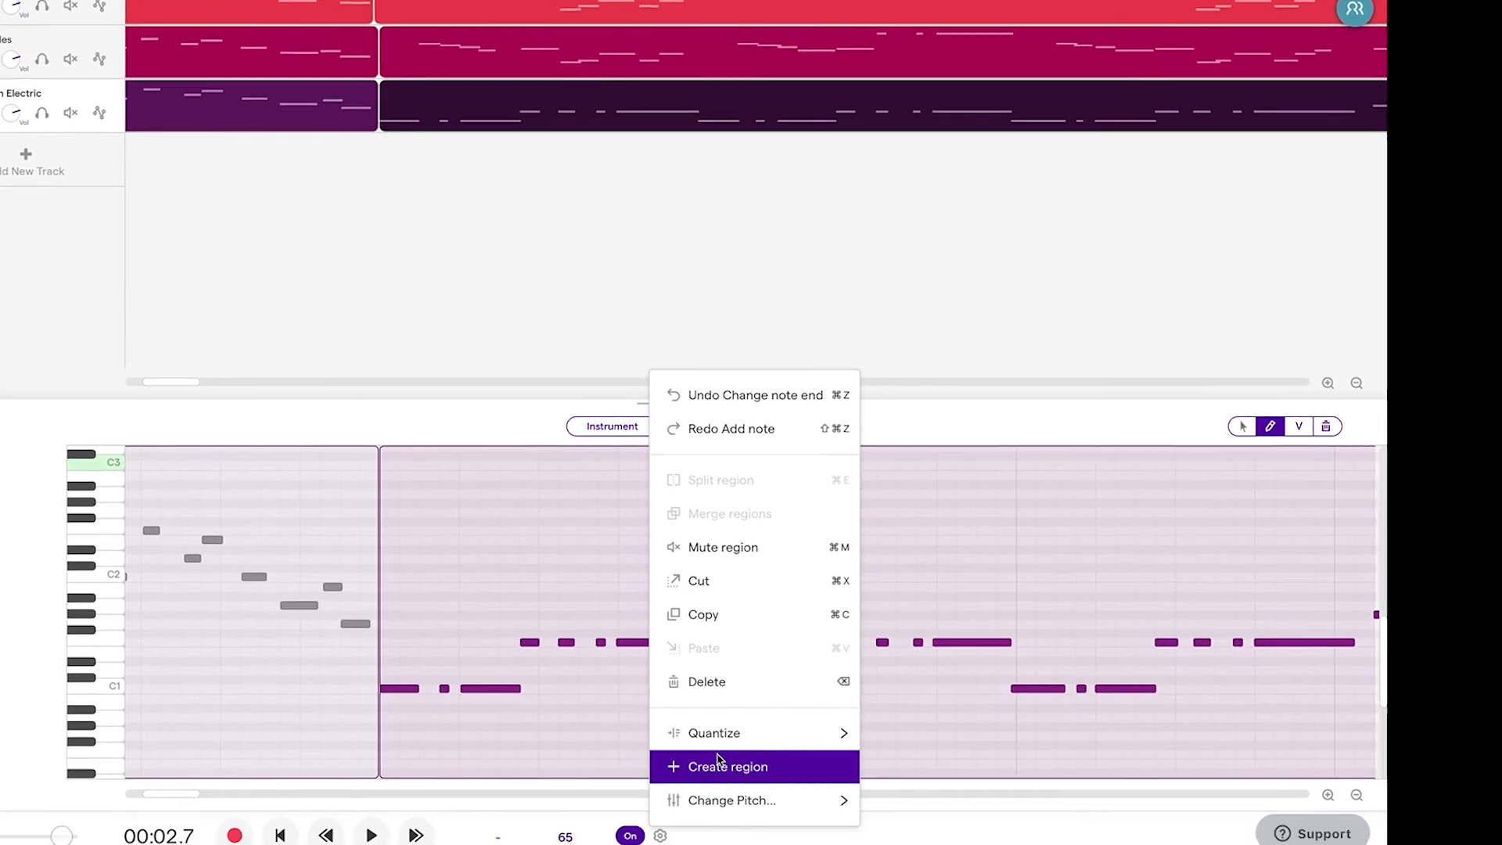
mouse_move(741, 740)
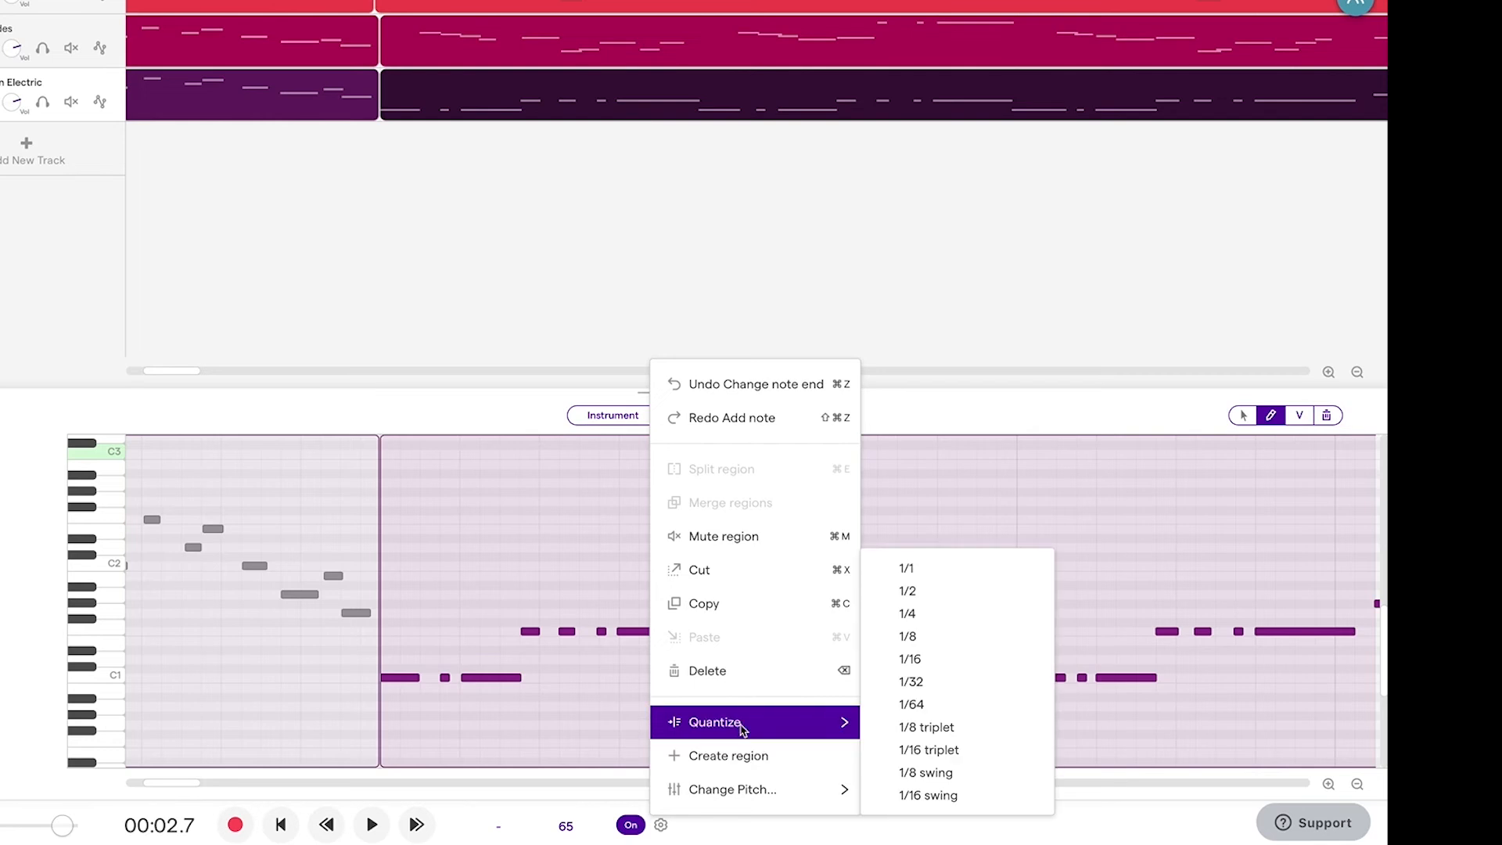
left_click(958, 665)
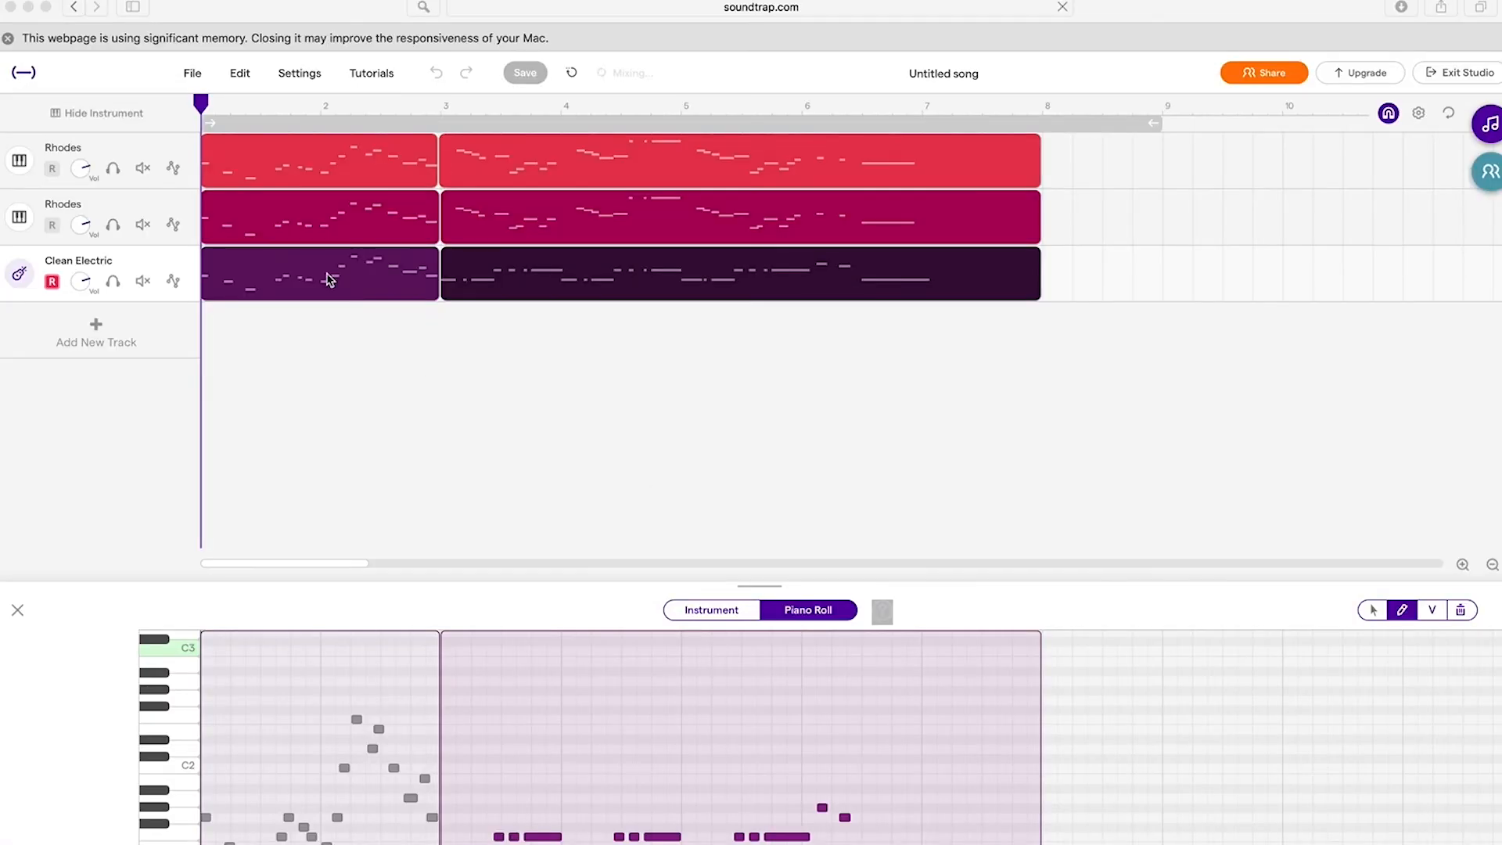
Duplicate the Rhodes melody track and the Rhodes harmony track.
right_click(191, 150)
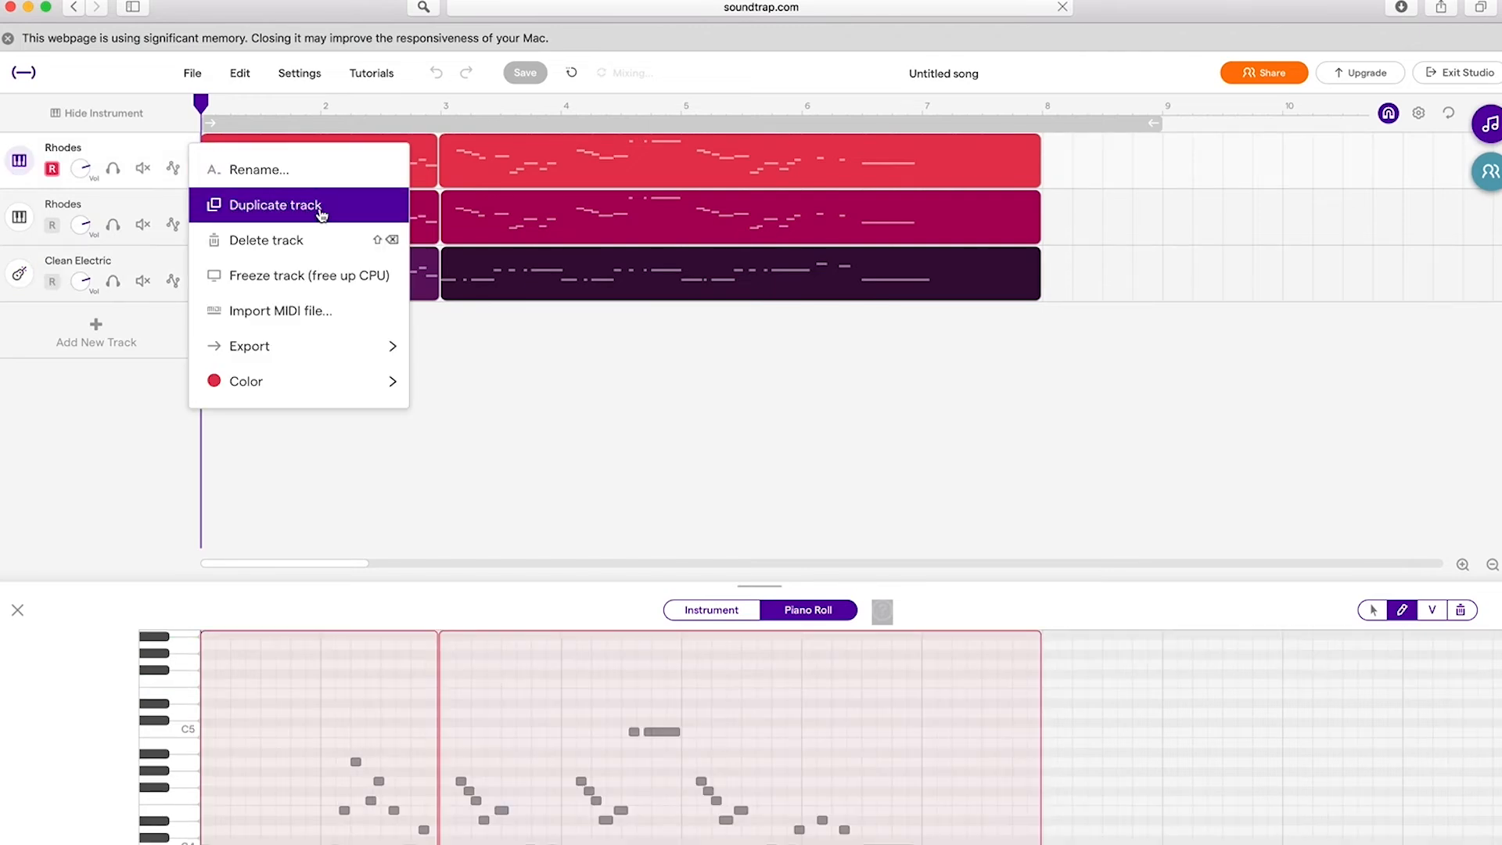
left_click(321, 207)
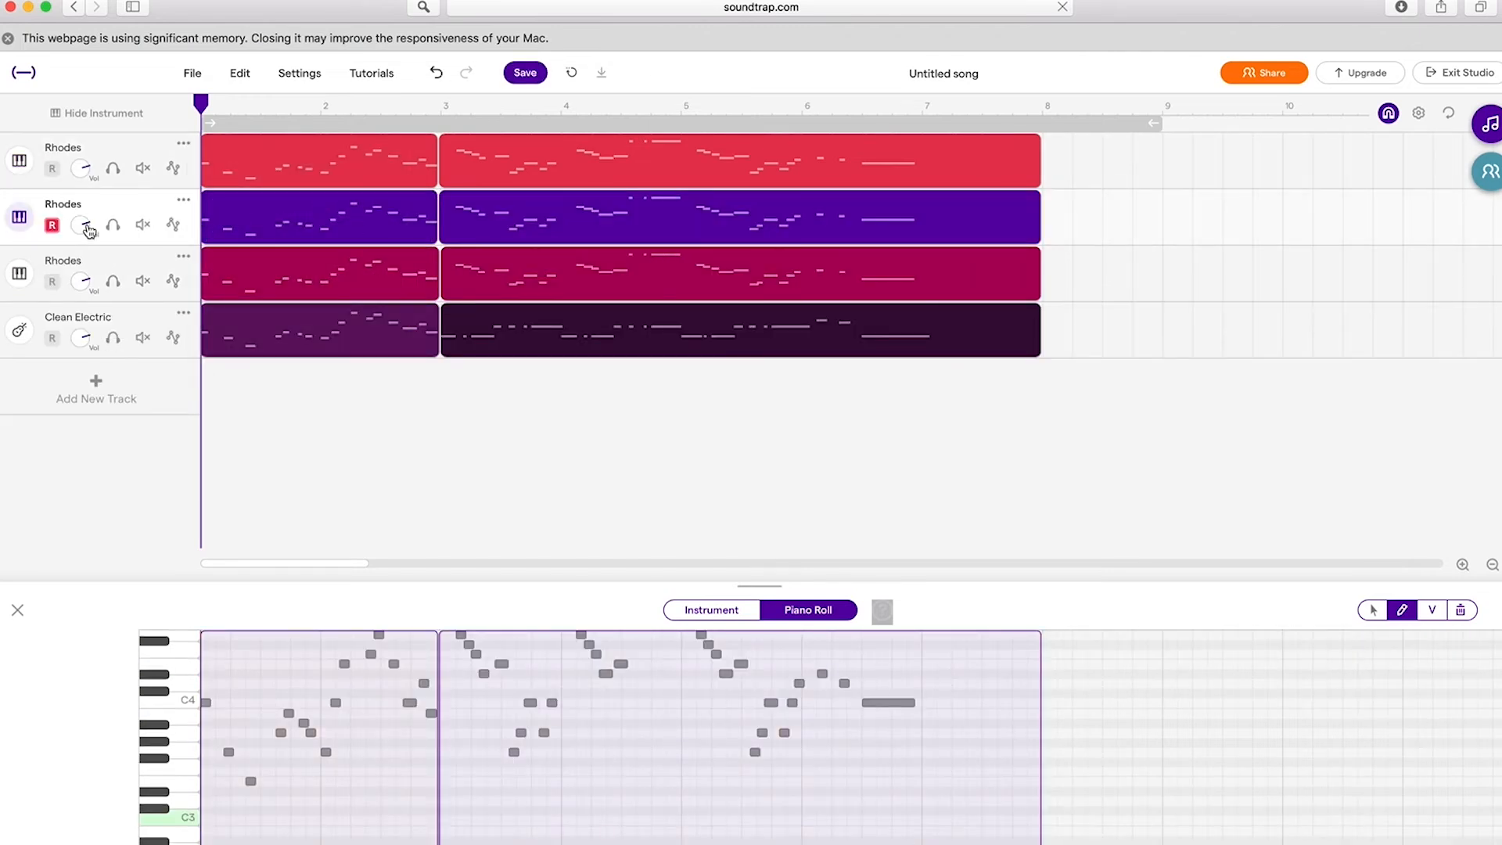
left_click(183, 258)
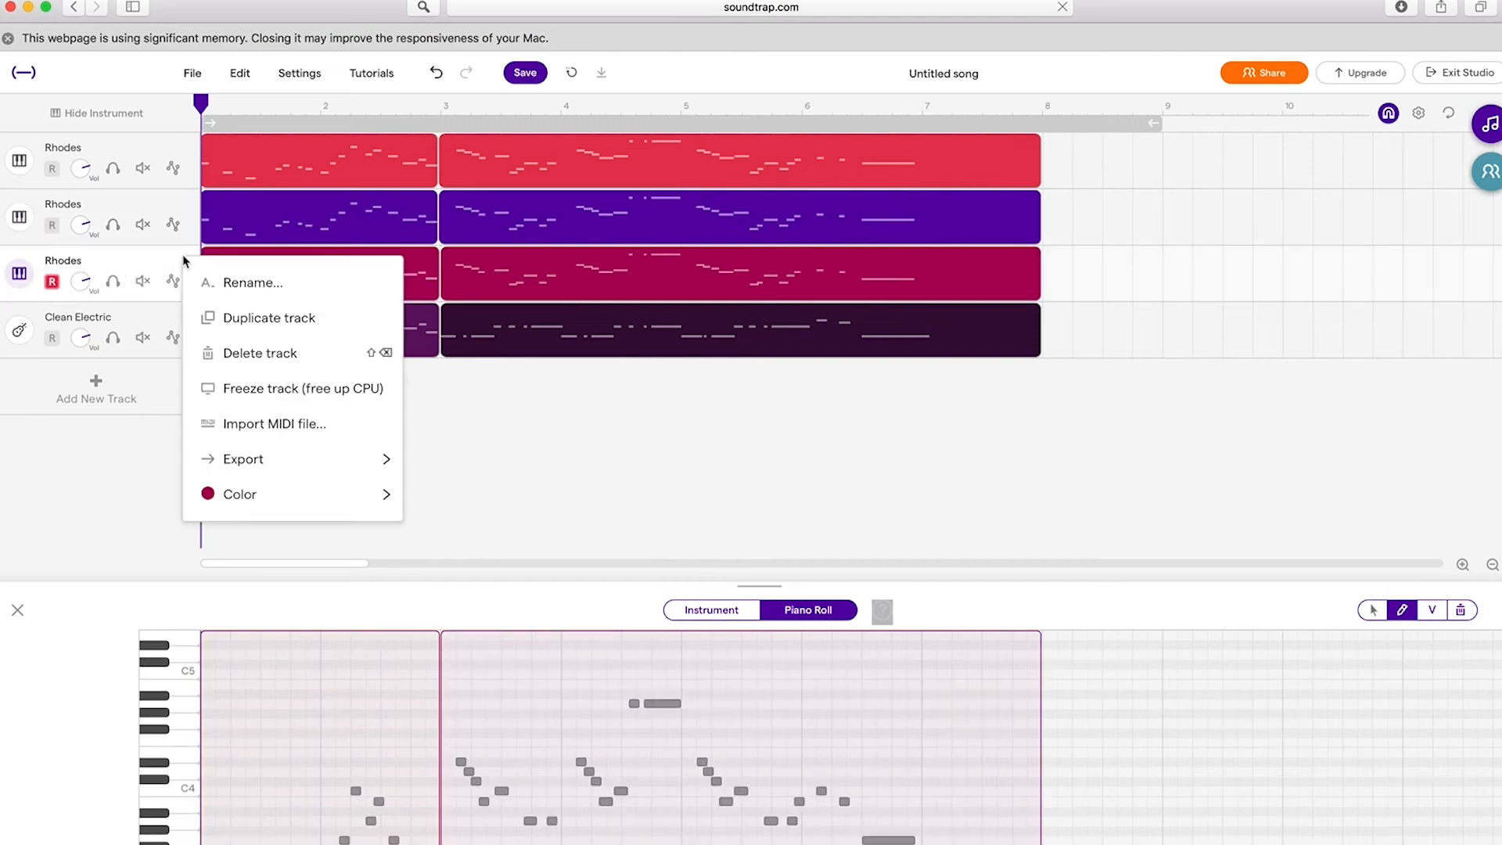
left_click(313, 329)
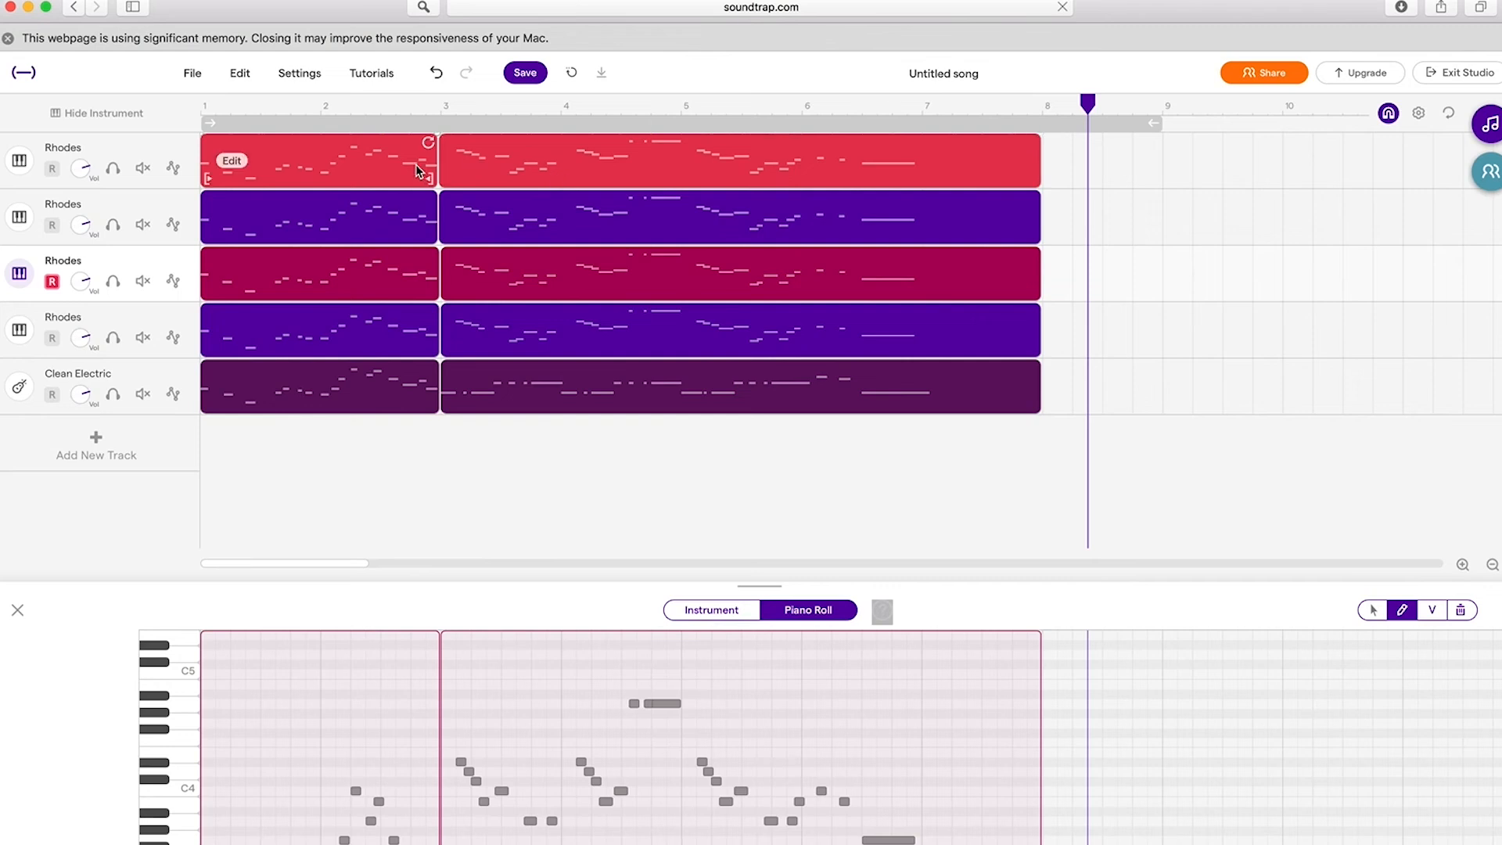
Raise the pitch of both regions on the topmost Rhodes melody track by +12.
left_click(475, 162)
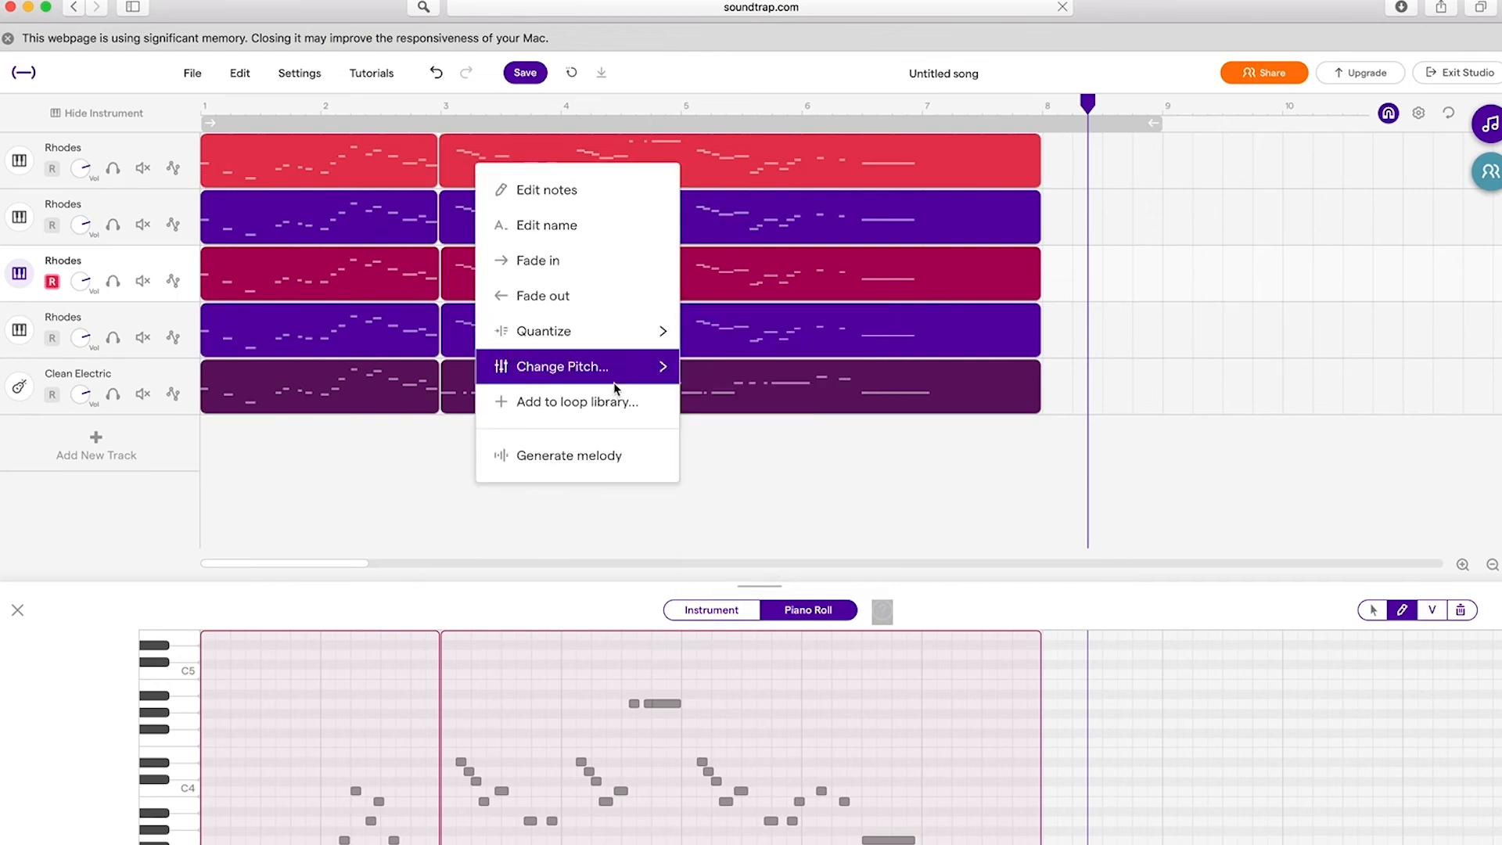
mouse_move(615, 383)
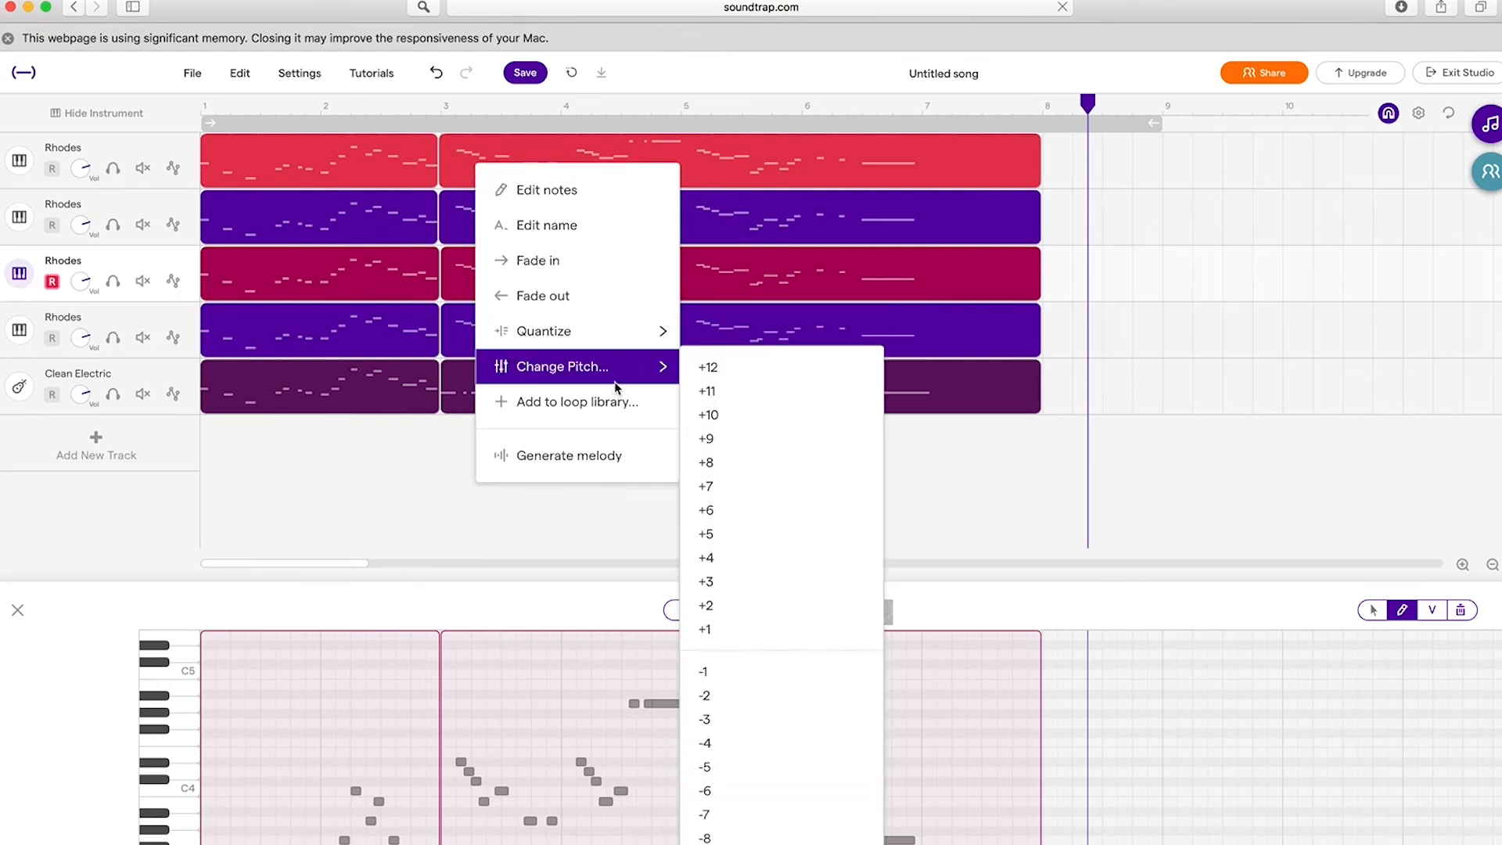
left_click(736, 375)
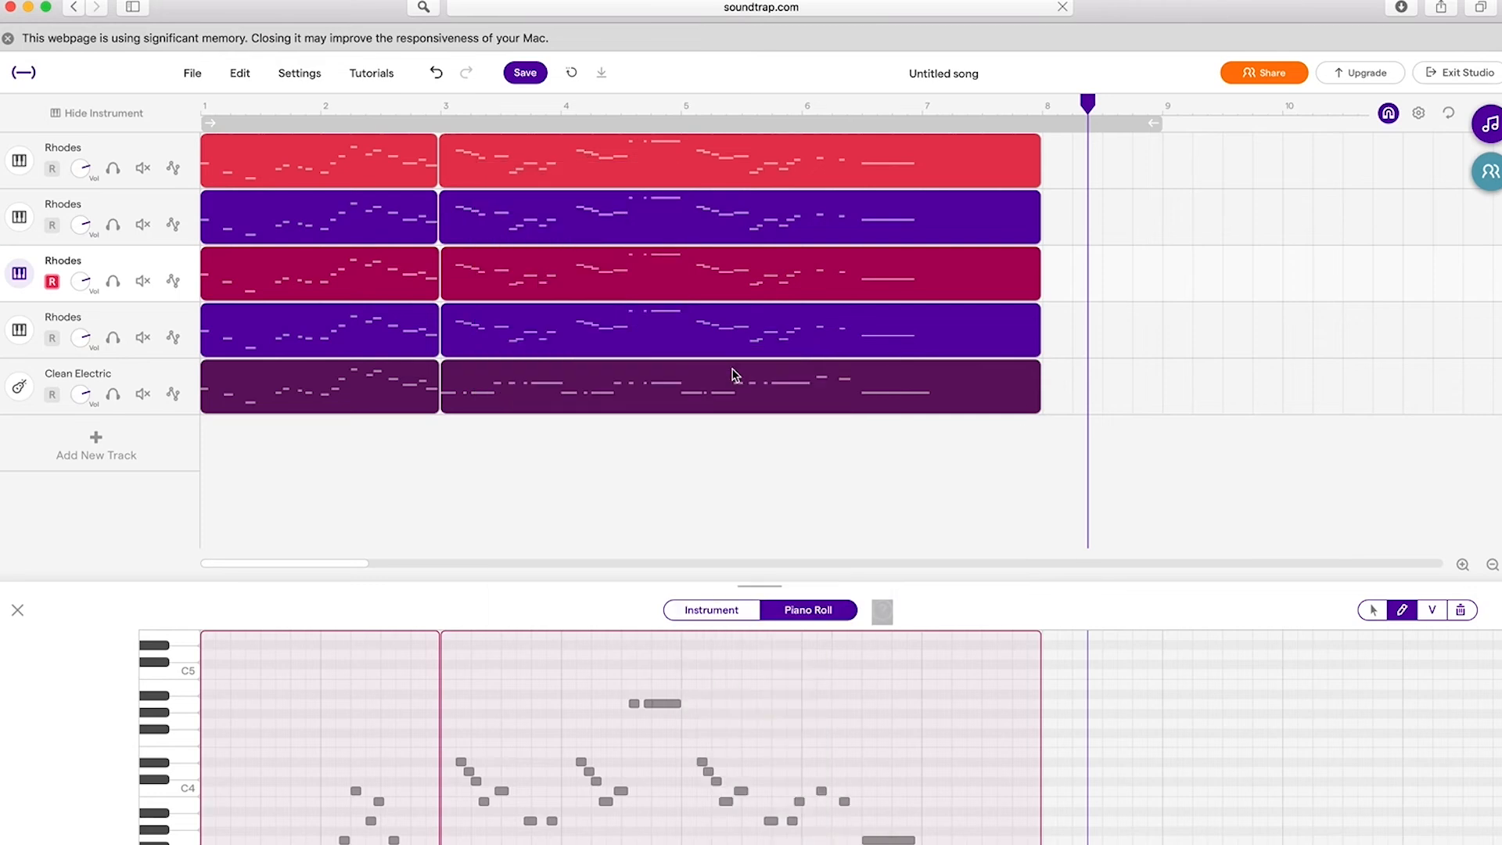
left_click(338, 169)
left_click(231, 160)
mouse_move(384, 363)
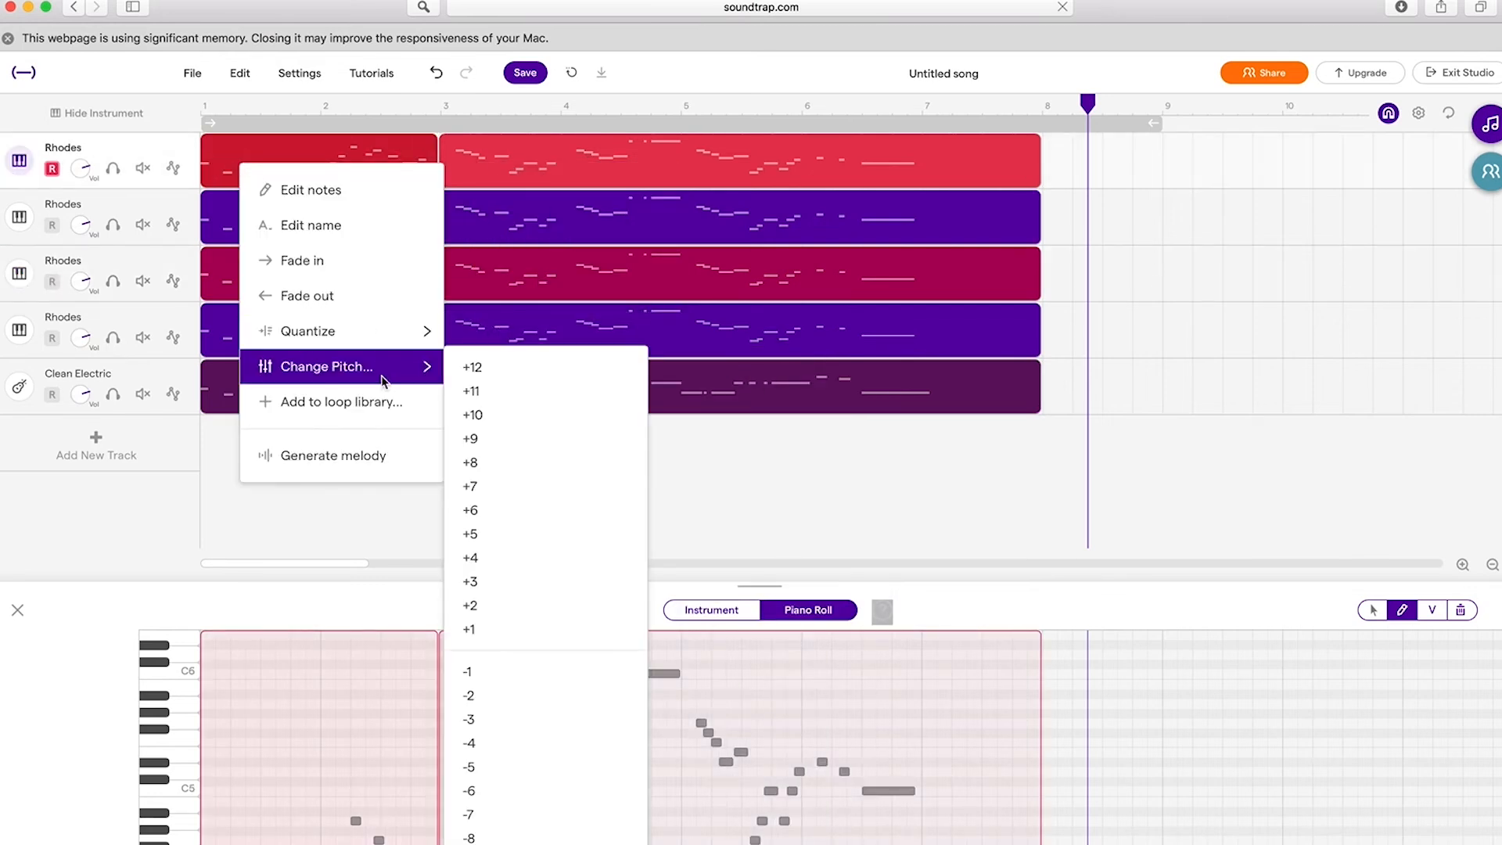
left_click(481, 378)
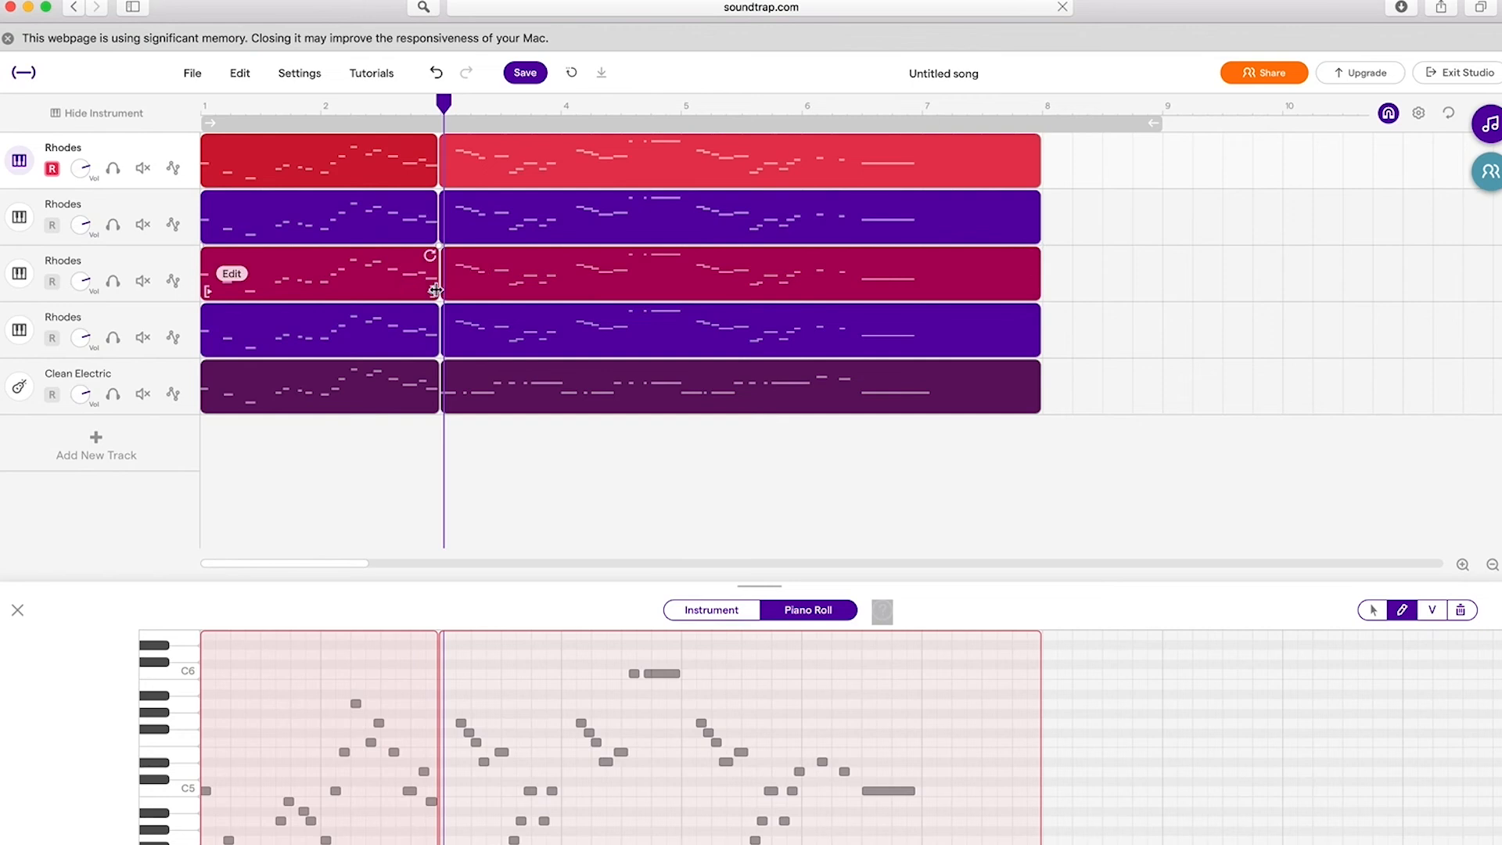
Raise the pitch of both regions on the original Rhodes harmony track, third from the top, by +12.
left_click(583, 283)
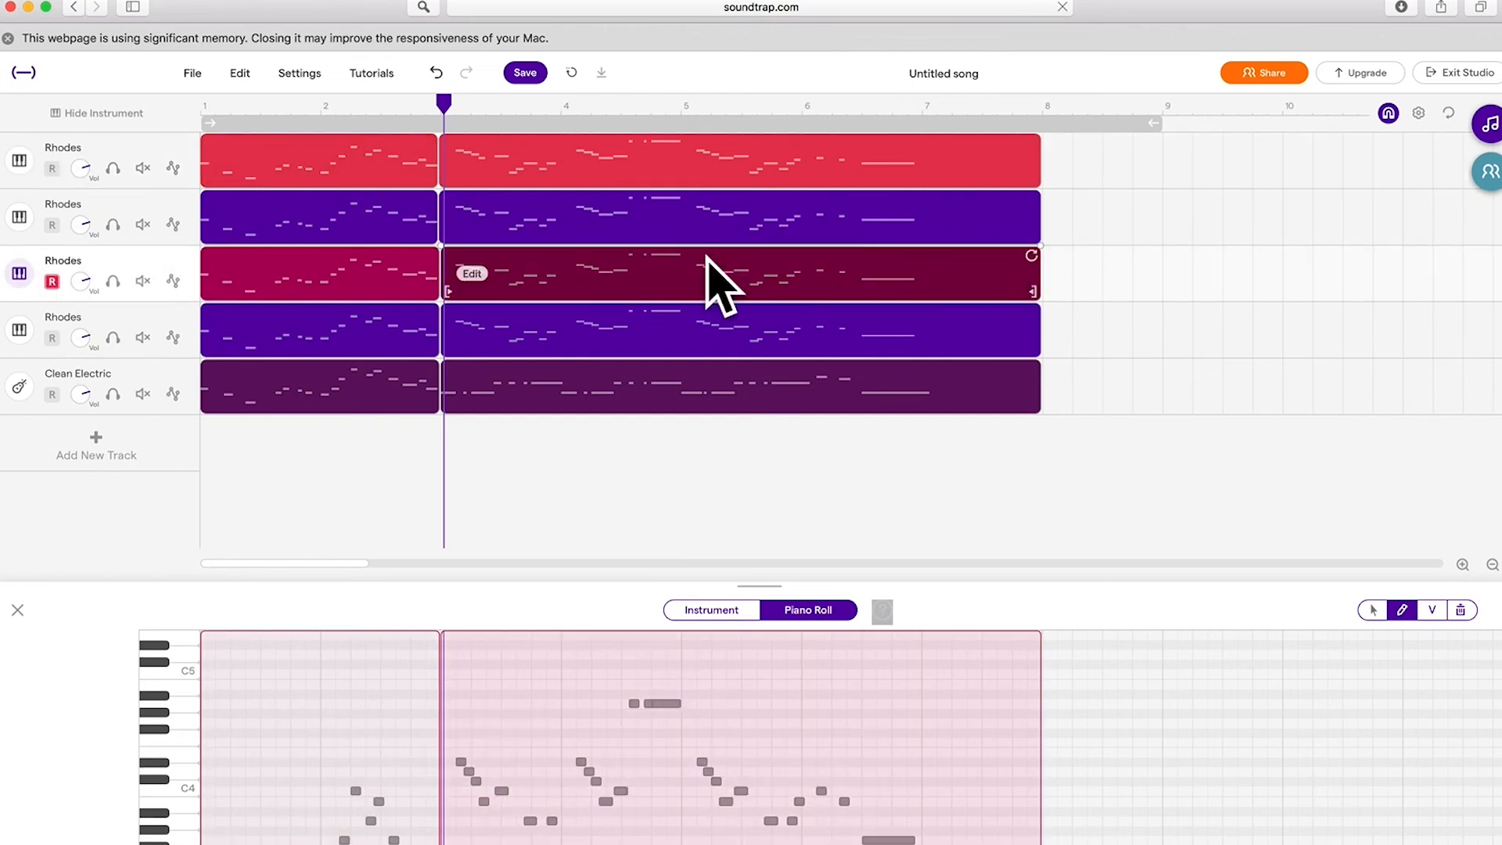
left_click(473, 274)
mouse_move(614, 491)
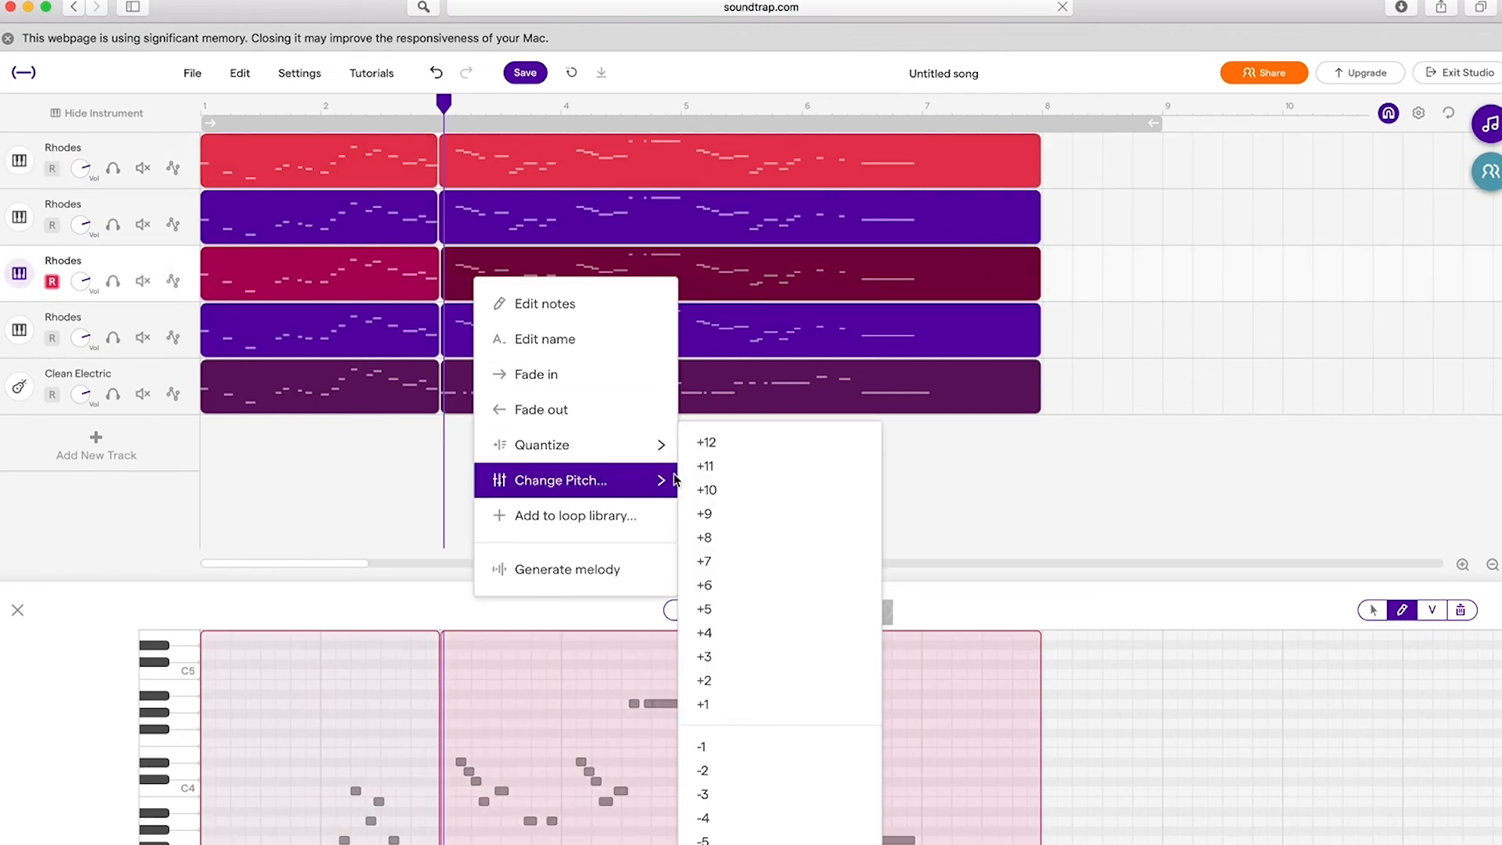
left_click(700, 443)
left_click(400, 295)
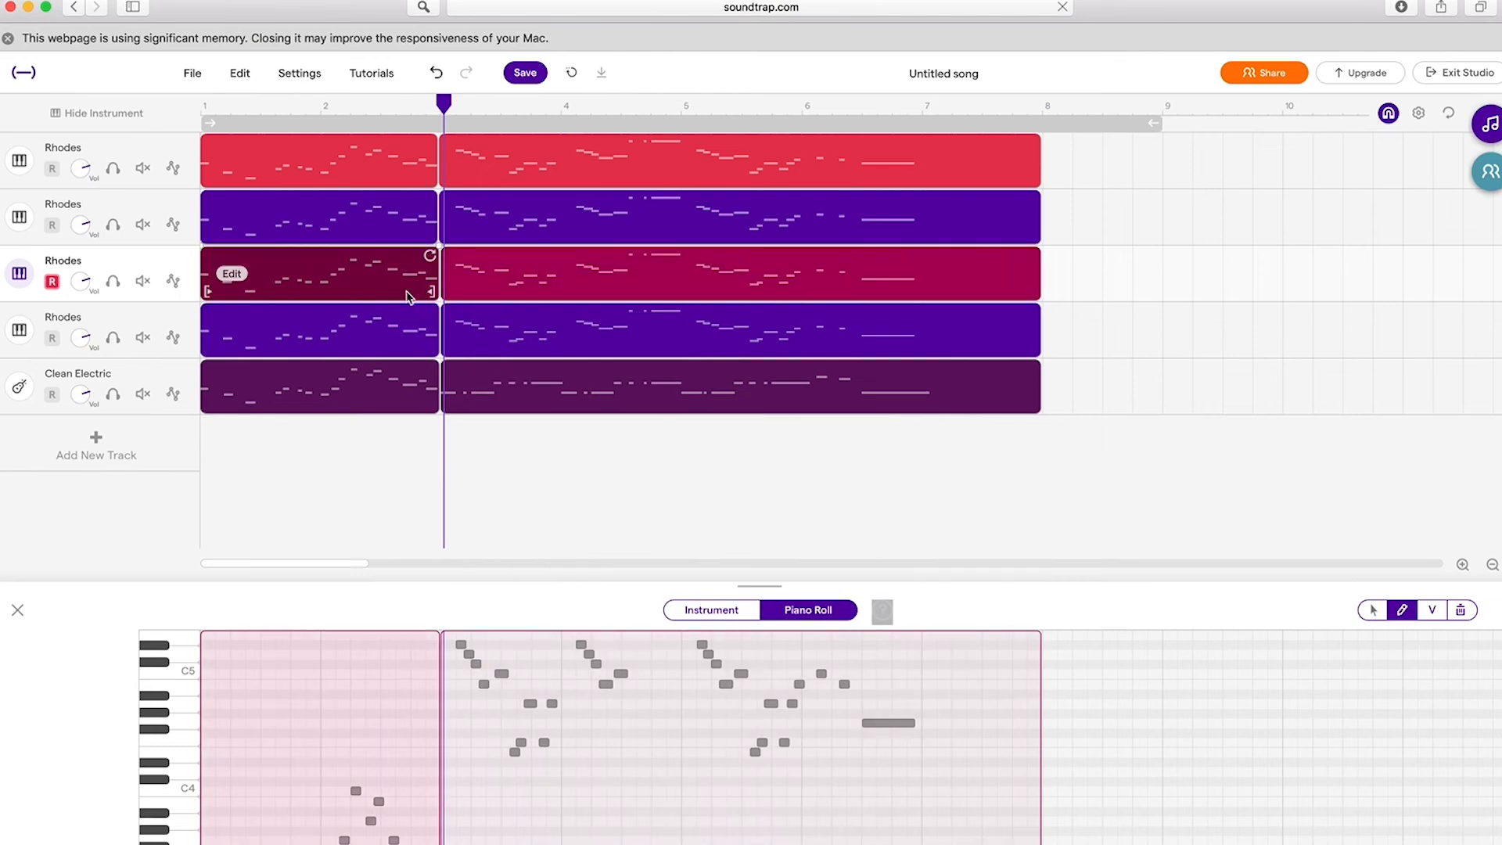
left_click(231, 273)
mouse_move(368, 475)
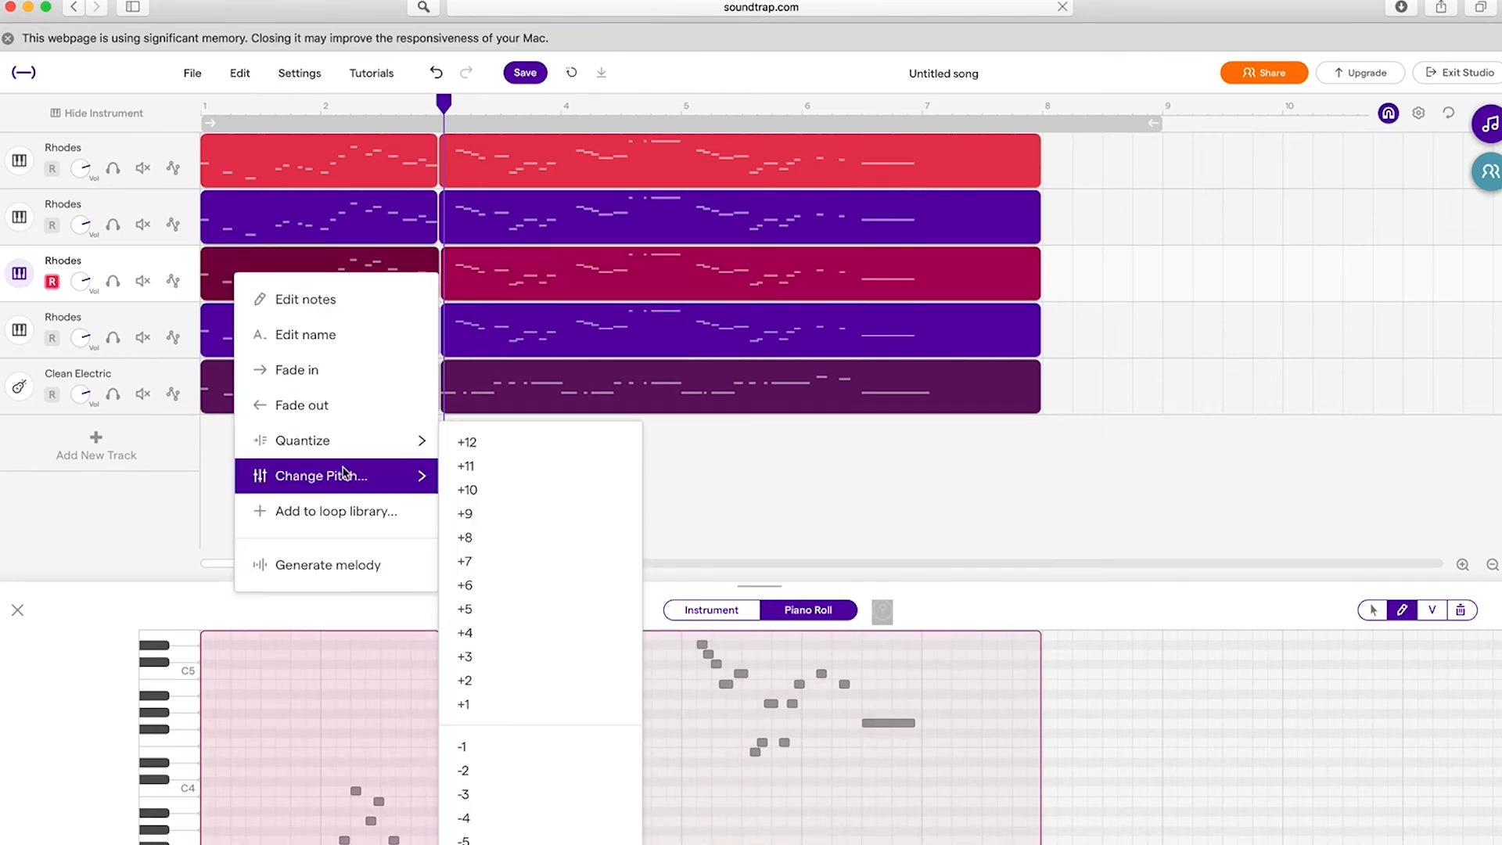
left_click(464, 445)
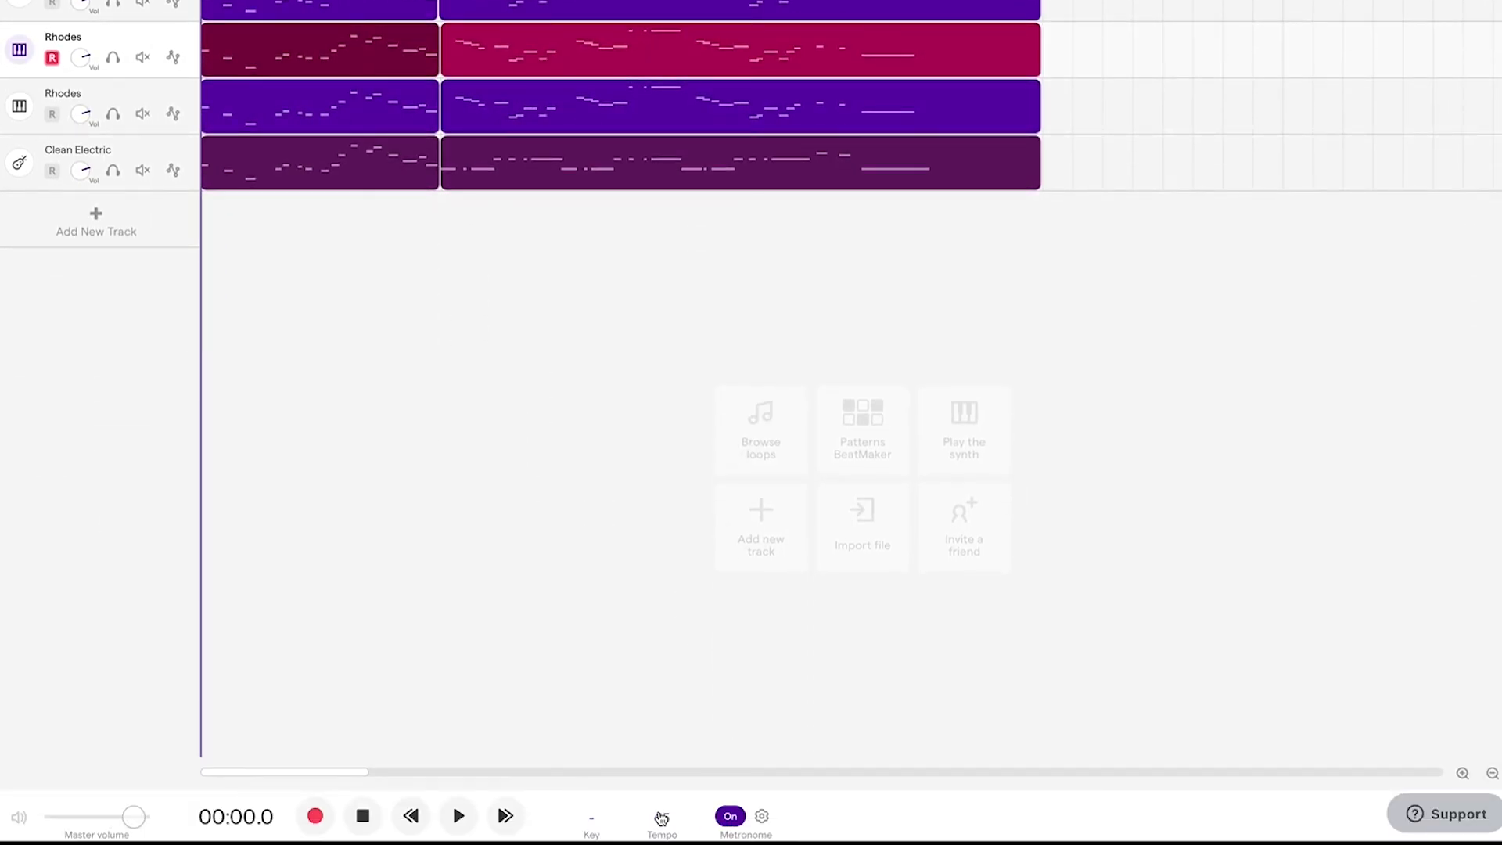
Open the song's tempo setting and select its BPM value for editing.
left_click(661, 817)
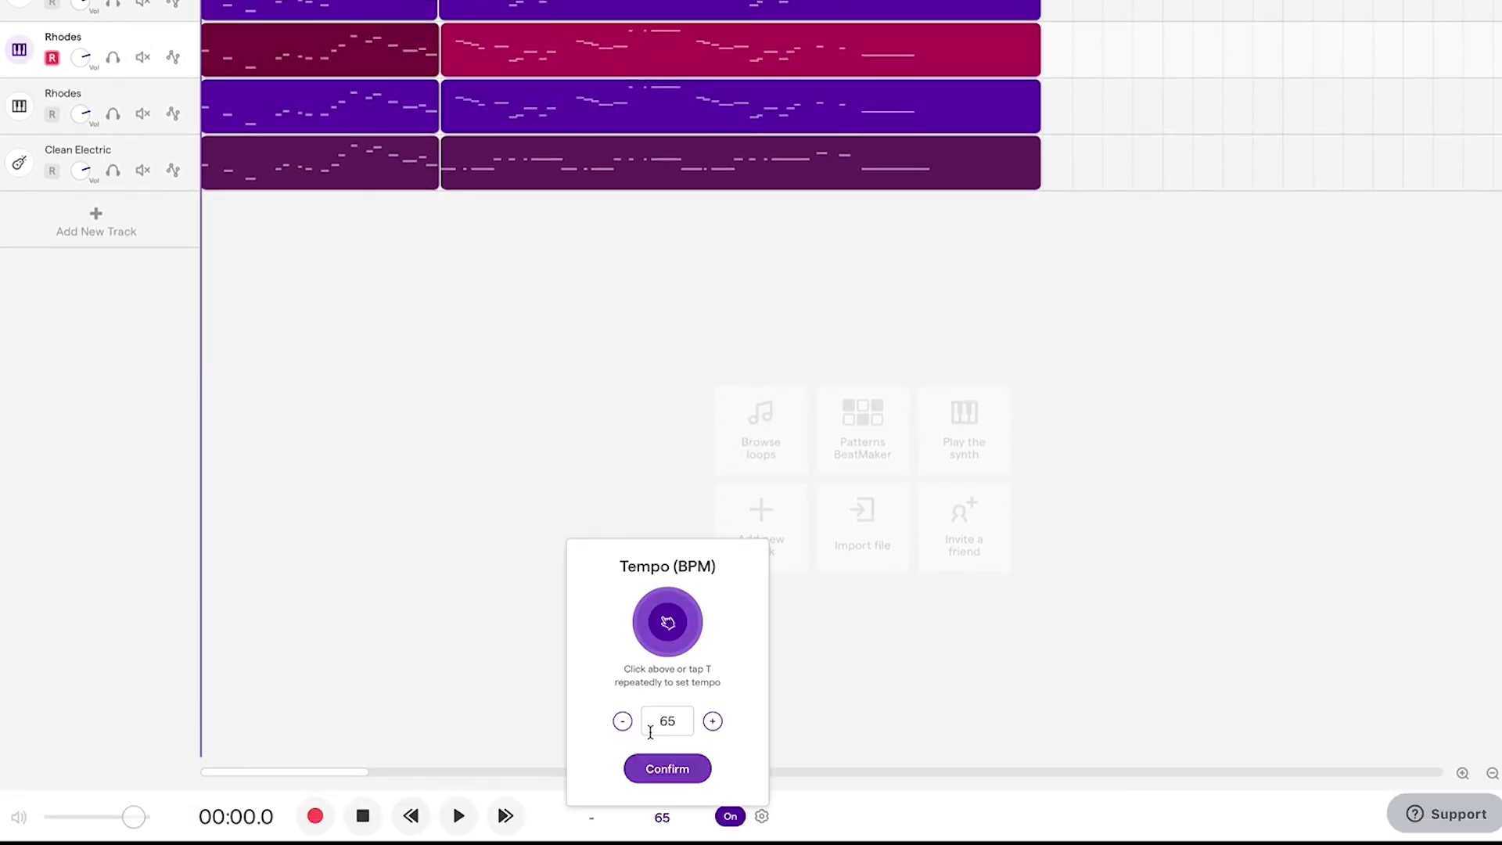
left_click(680, 721)
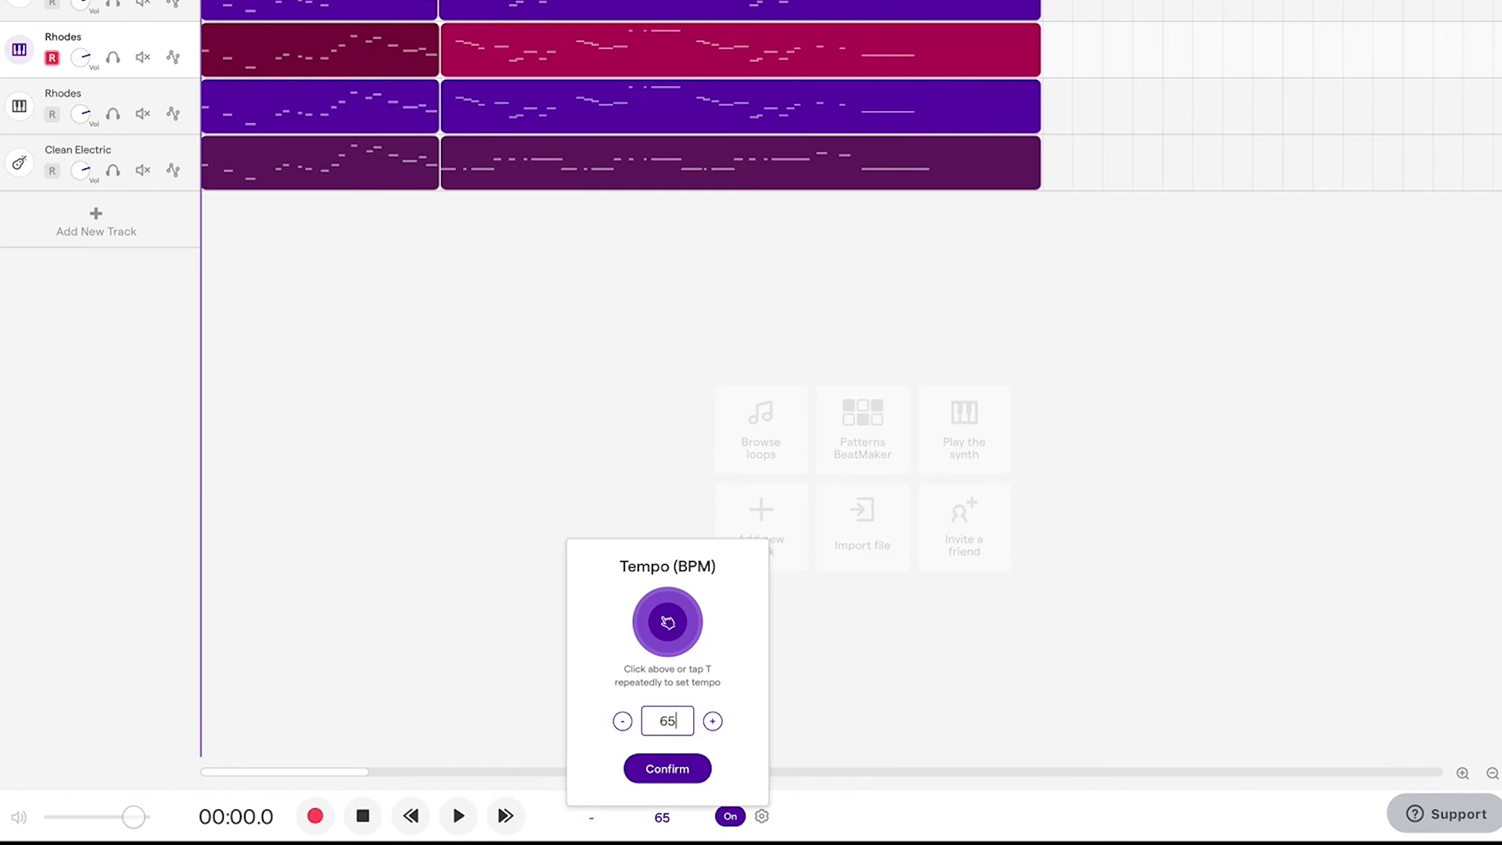
double_click(679, 720)
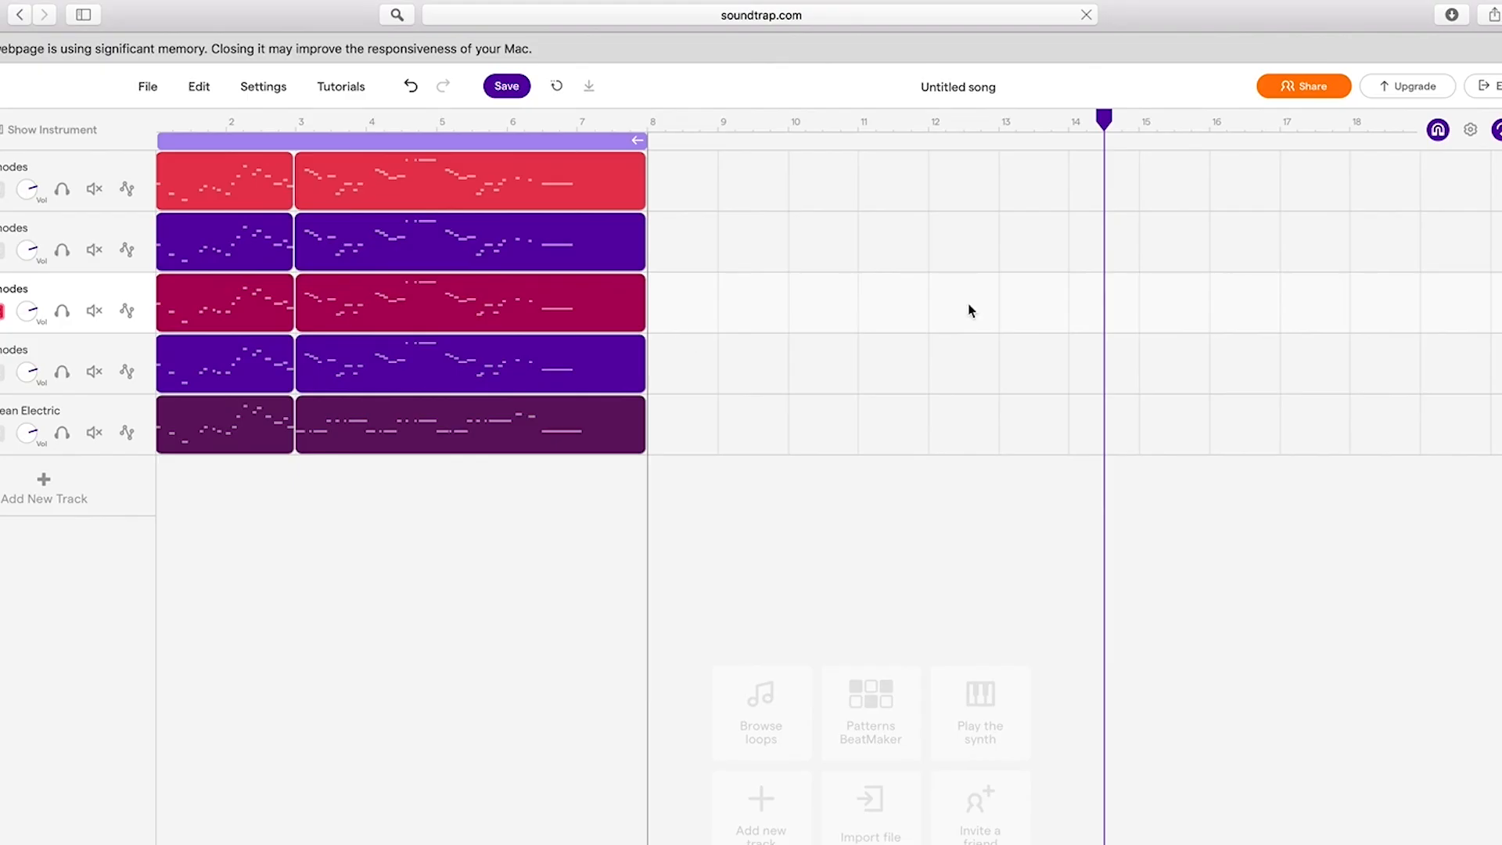
Open the loop library and filter it to the Beats category.
left_click(1501, 141)
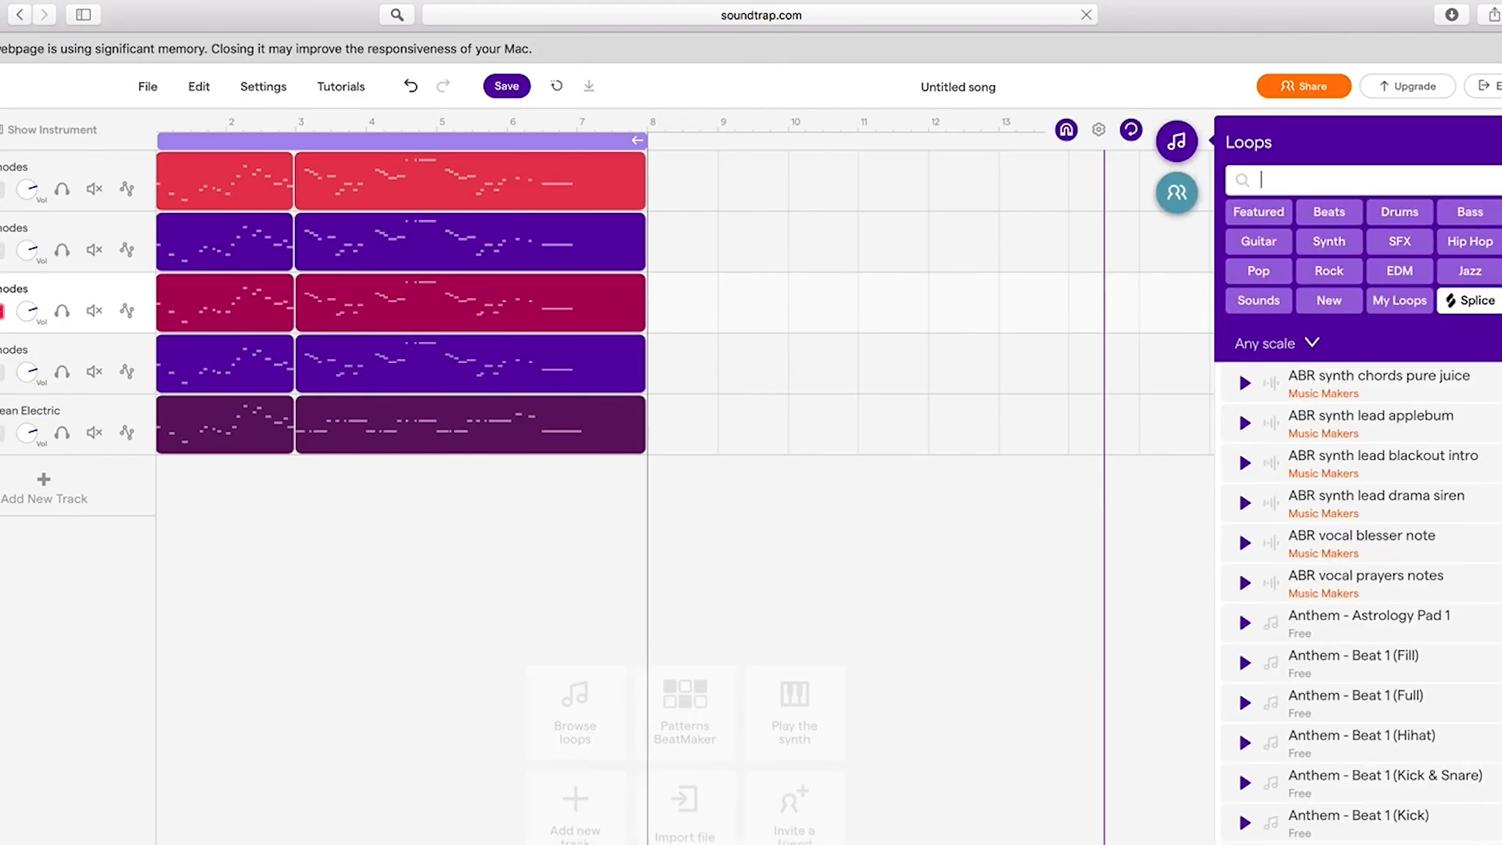
left_click(1313, 216)
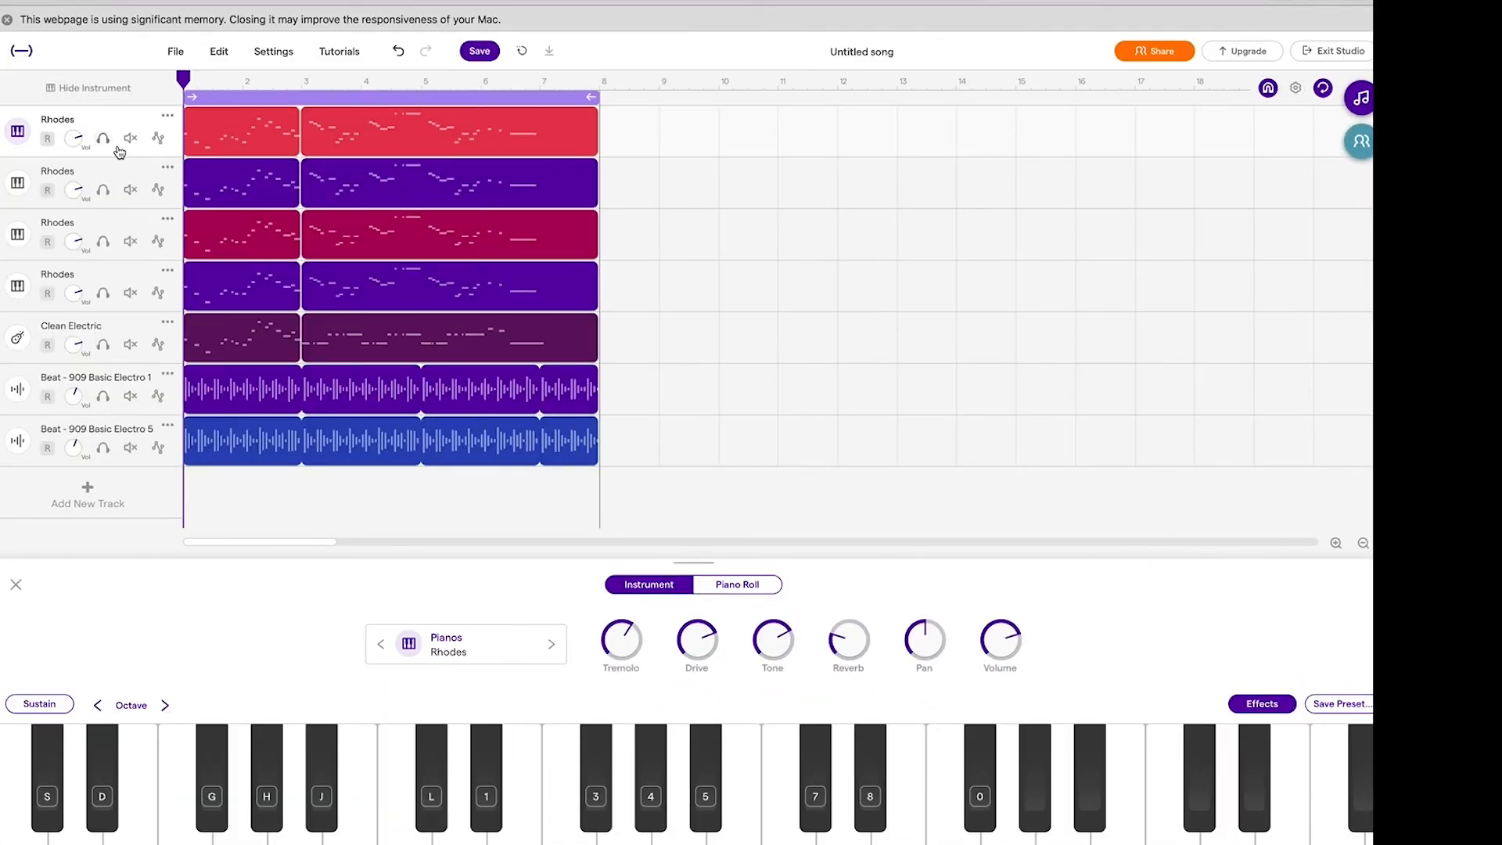
Solo the topmost Rhodes melody track and select it for instrument editing.
left_click(103, 138)
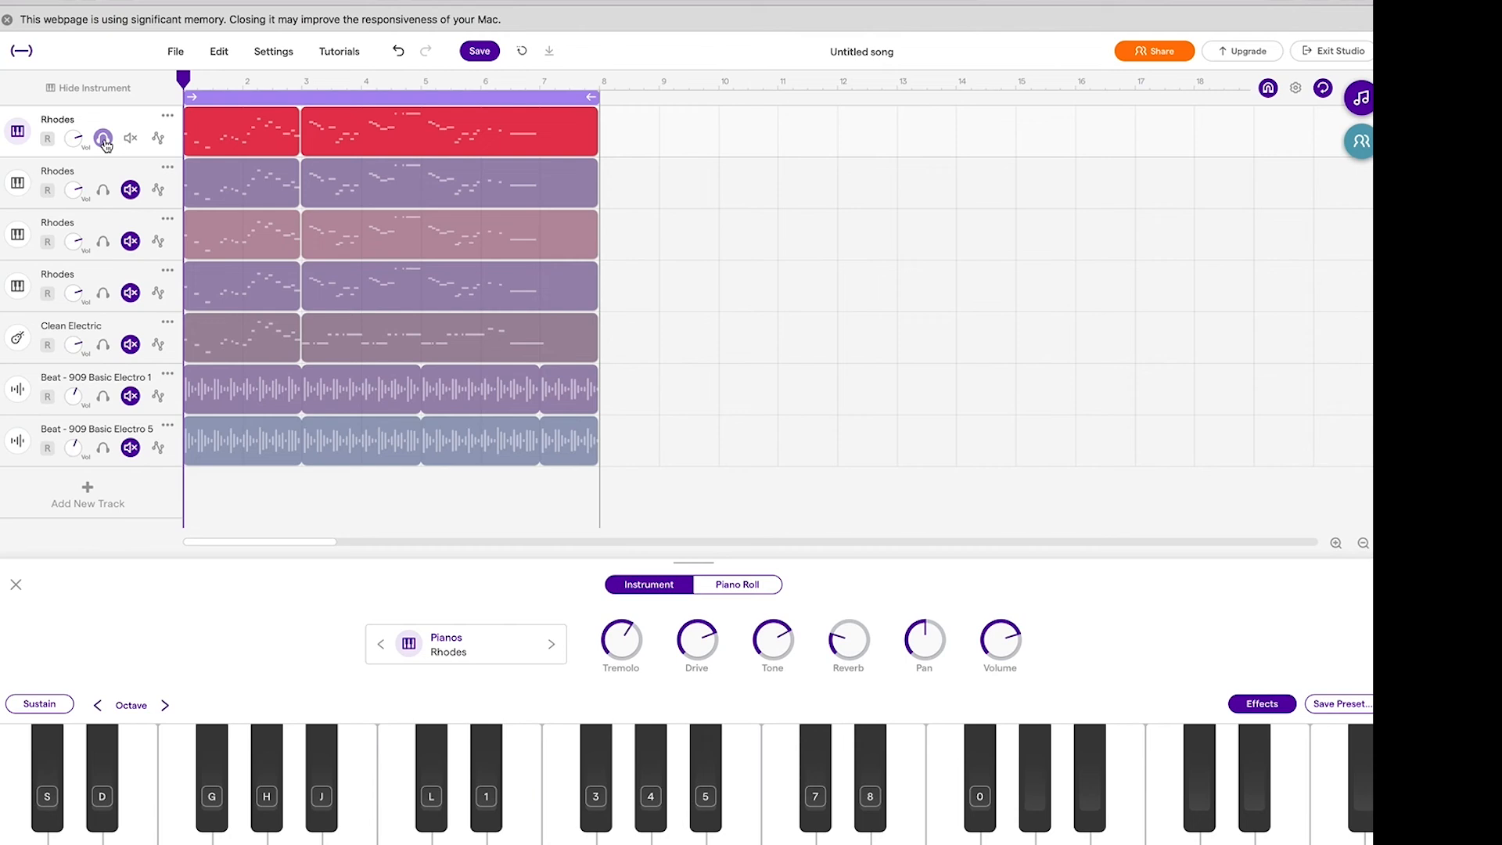
left_click(18, 139)
left_click(18, 139)
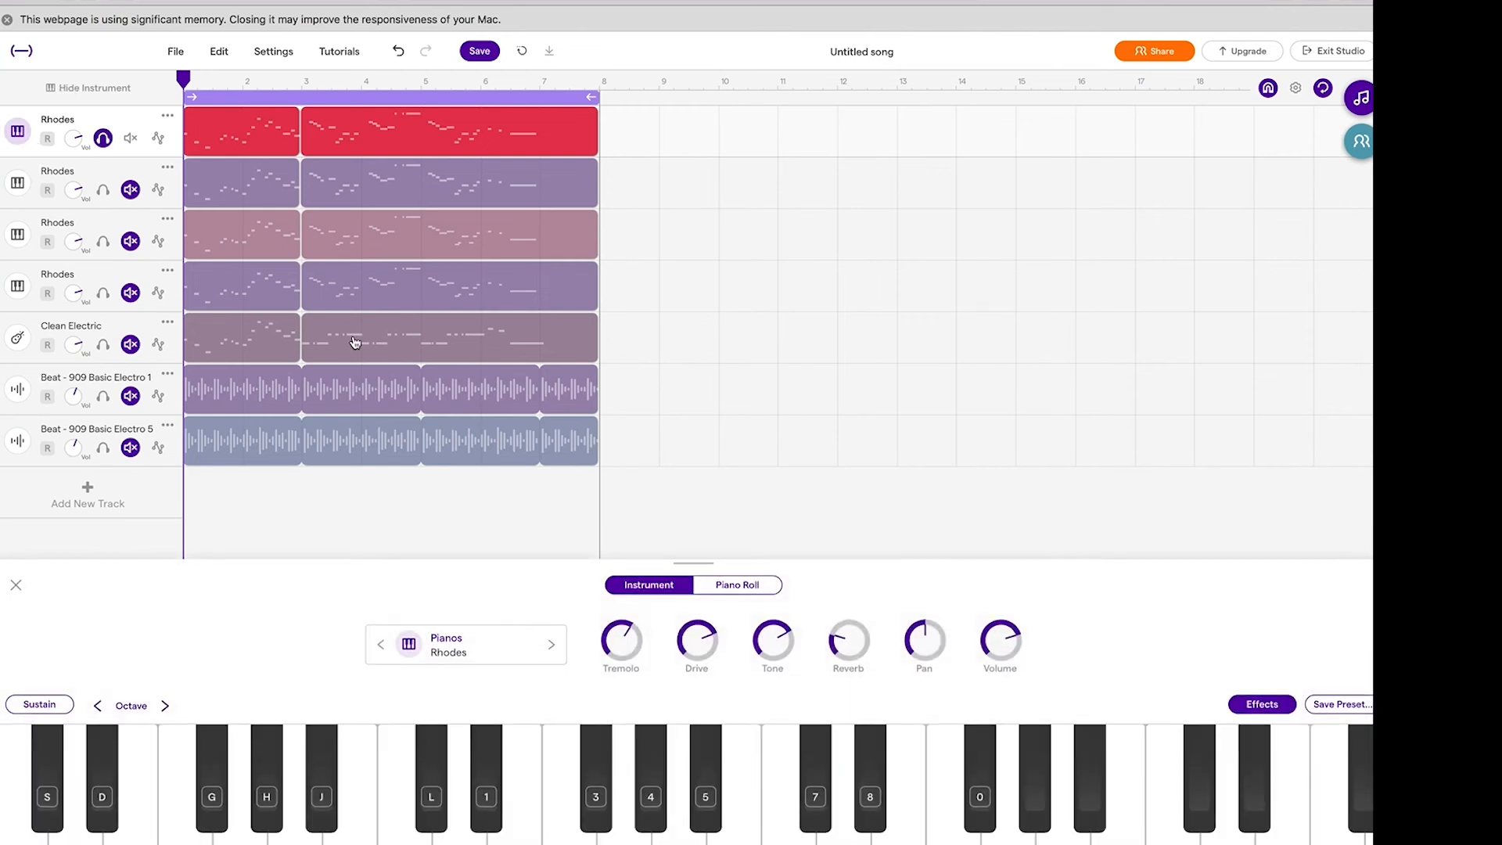
Change the soloed track's instrument to the Berlin Lead preset from the synth leads and lower its reverb.
left_click(427, 655)
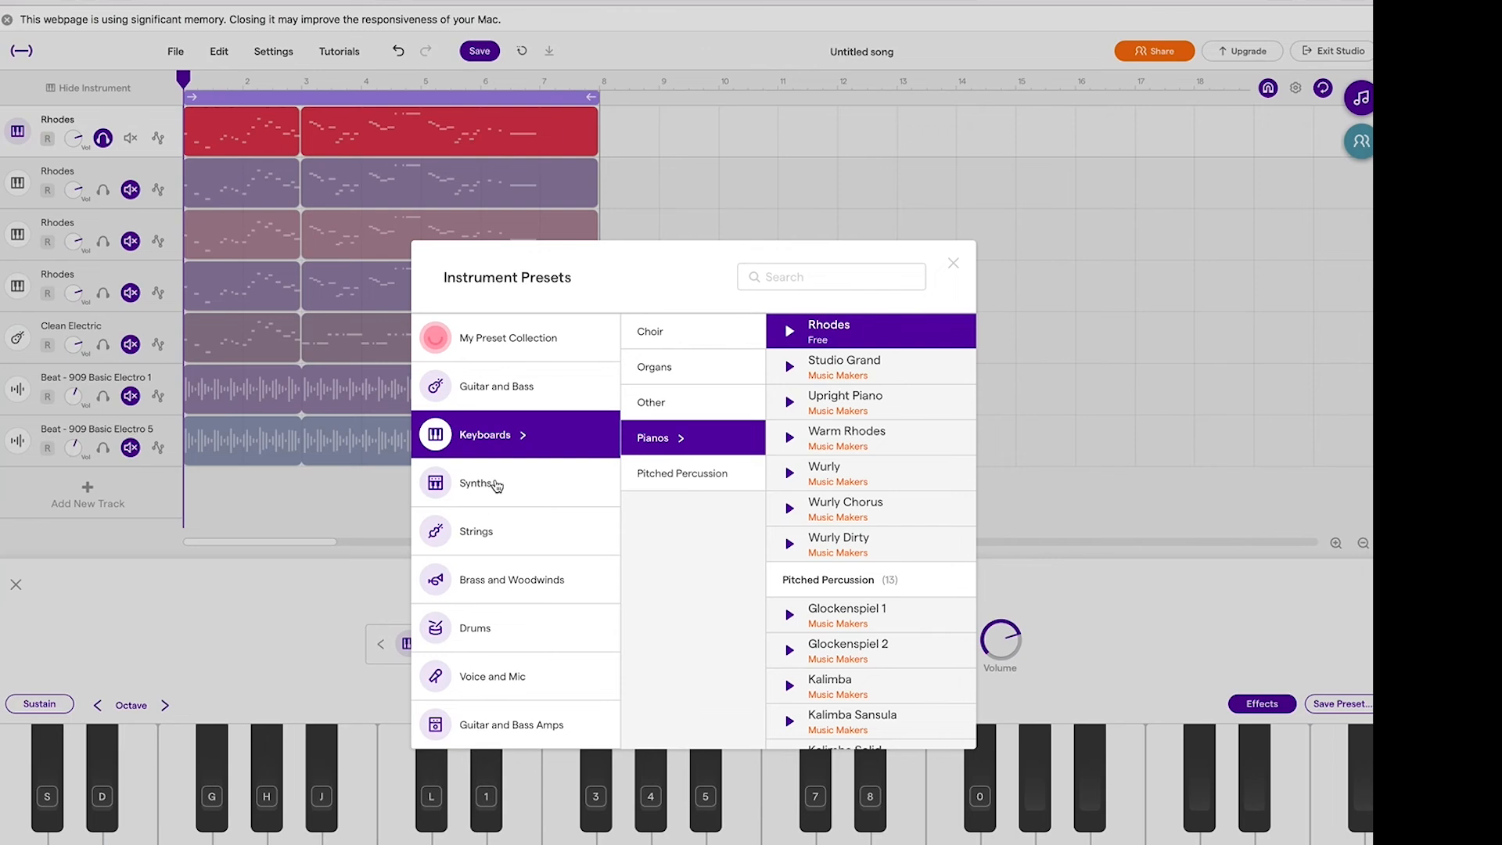
left_click(495, 484)
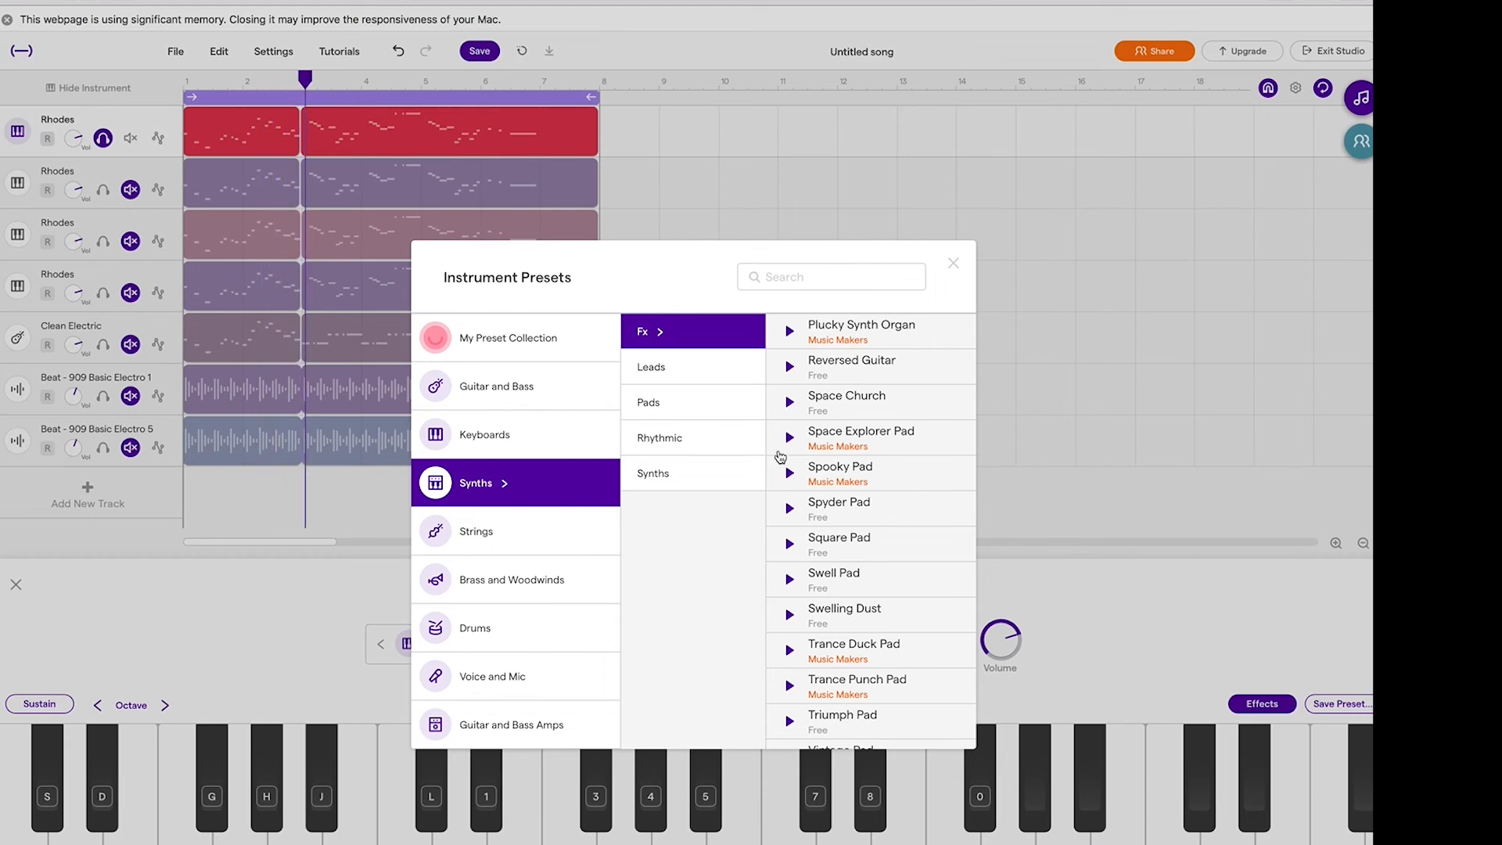
left_click(670, 369)
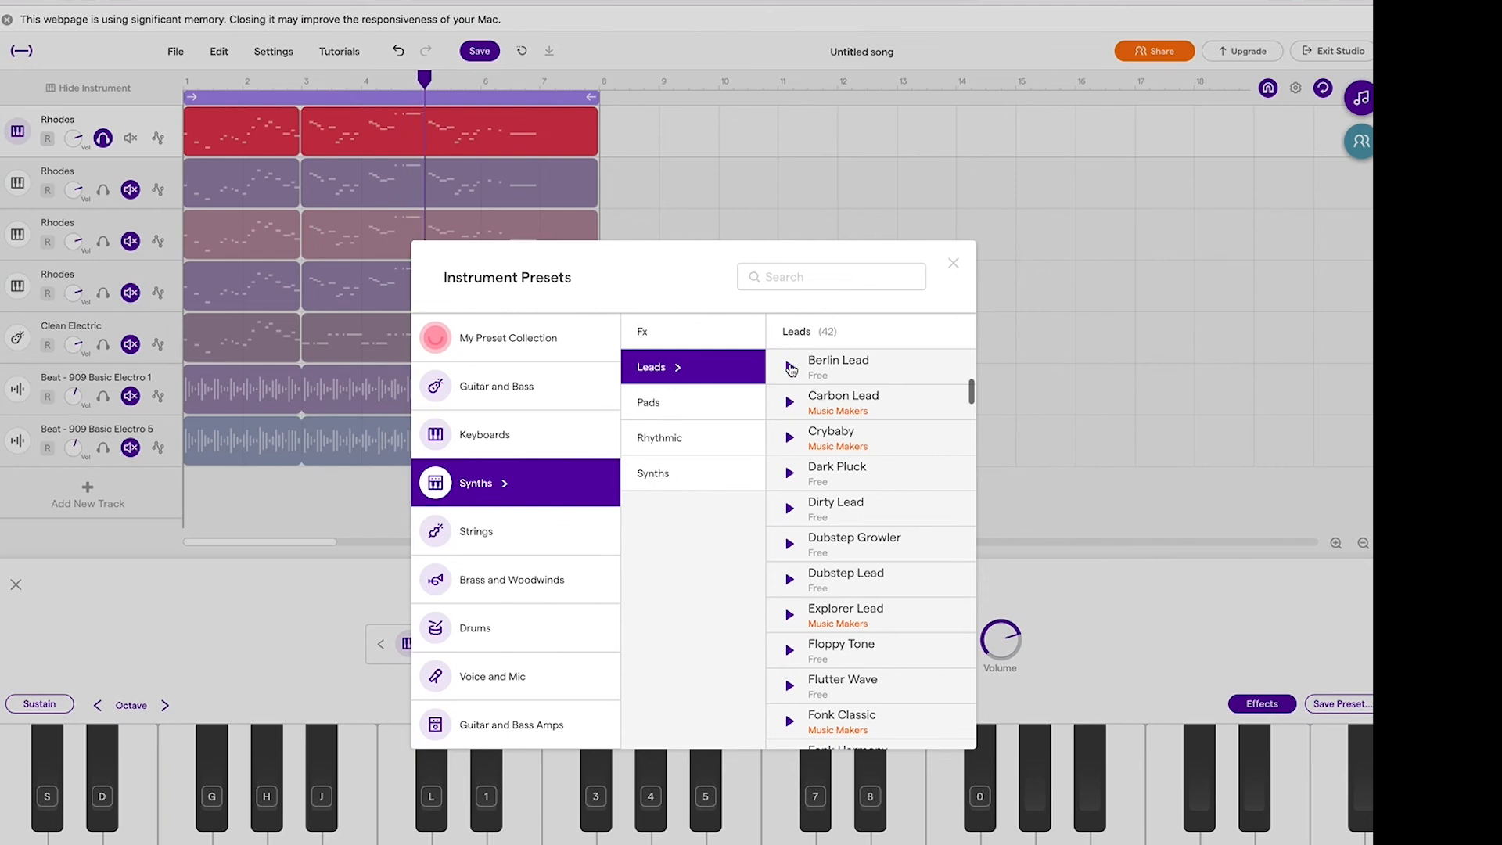
left_click(851, 370)
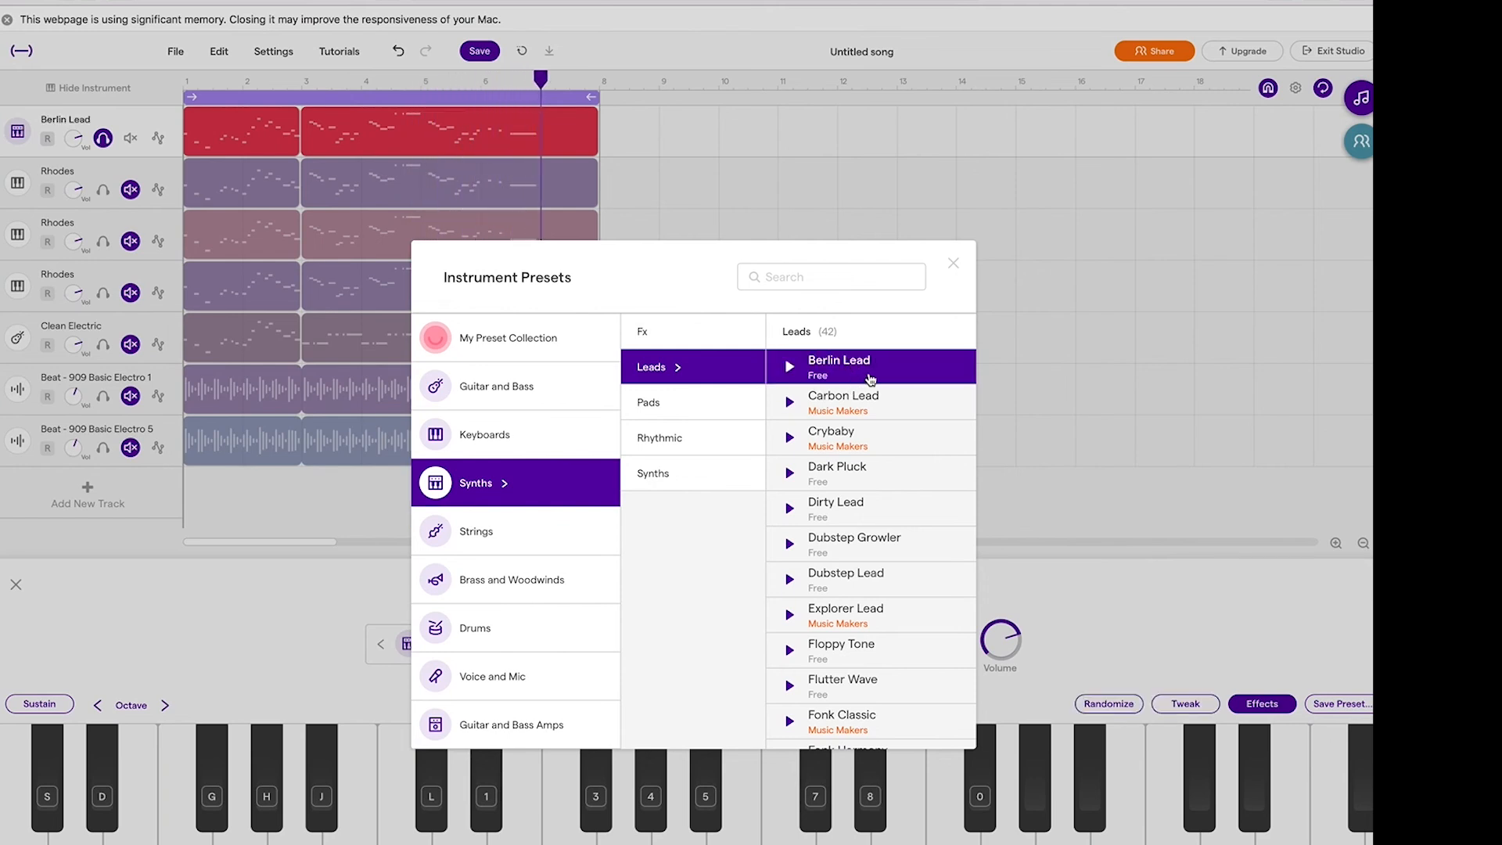
left_click(954, 265)
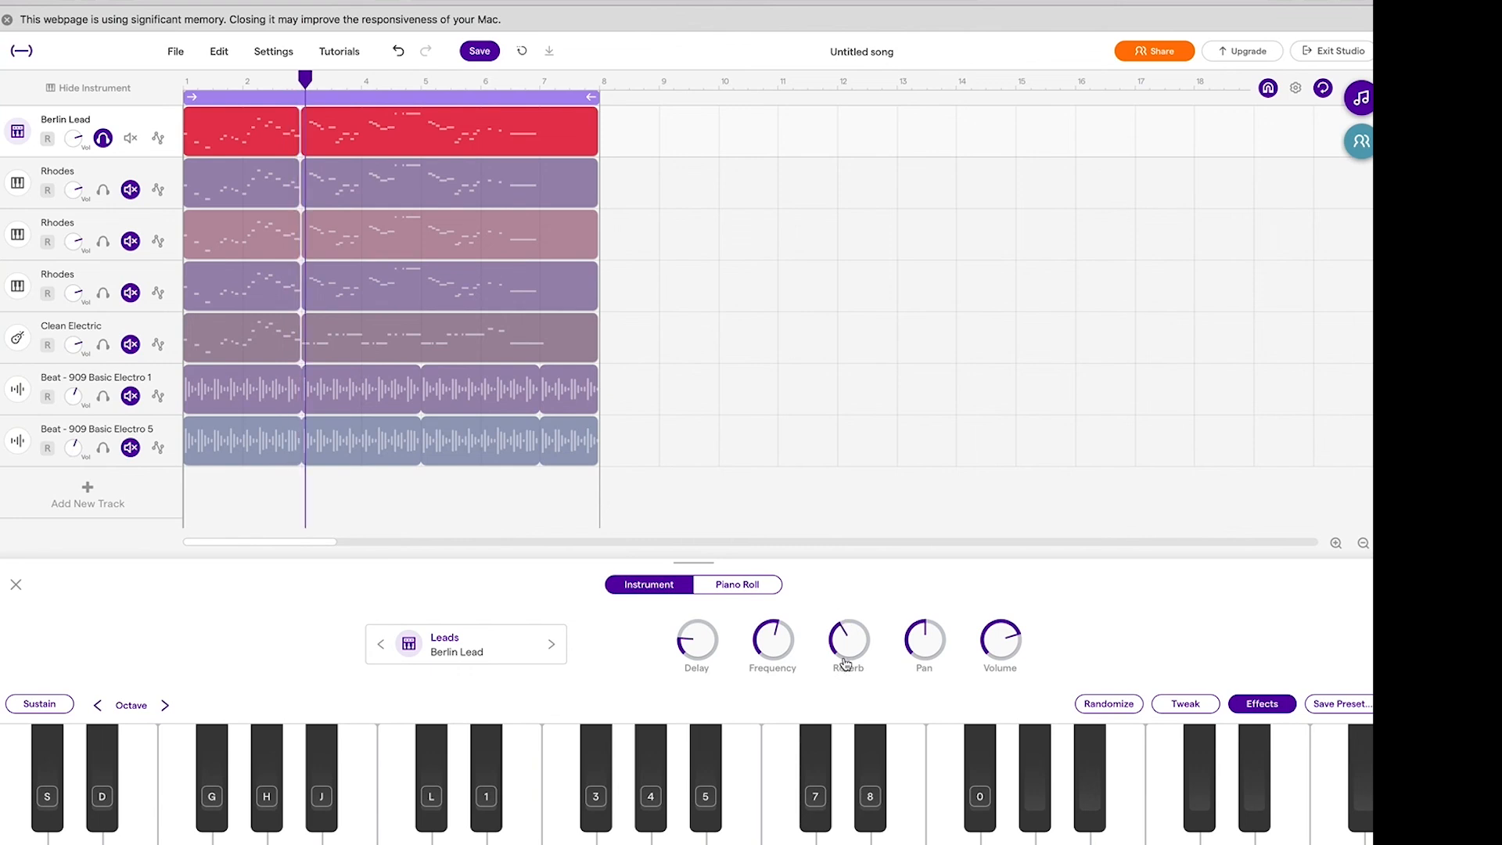
mouse_move(849, 650)
left_mouse_down()
mouse_move(845, 665)
mouse_move(831, 655)
left_mouse_up()
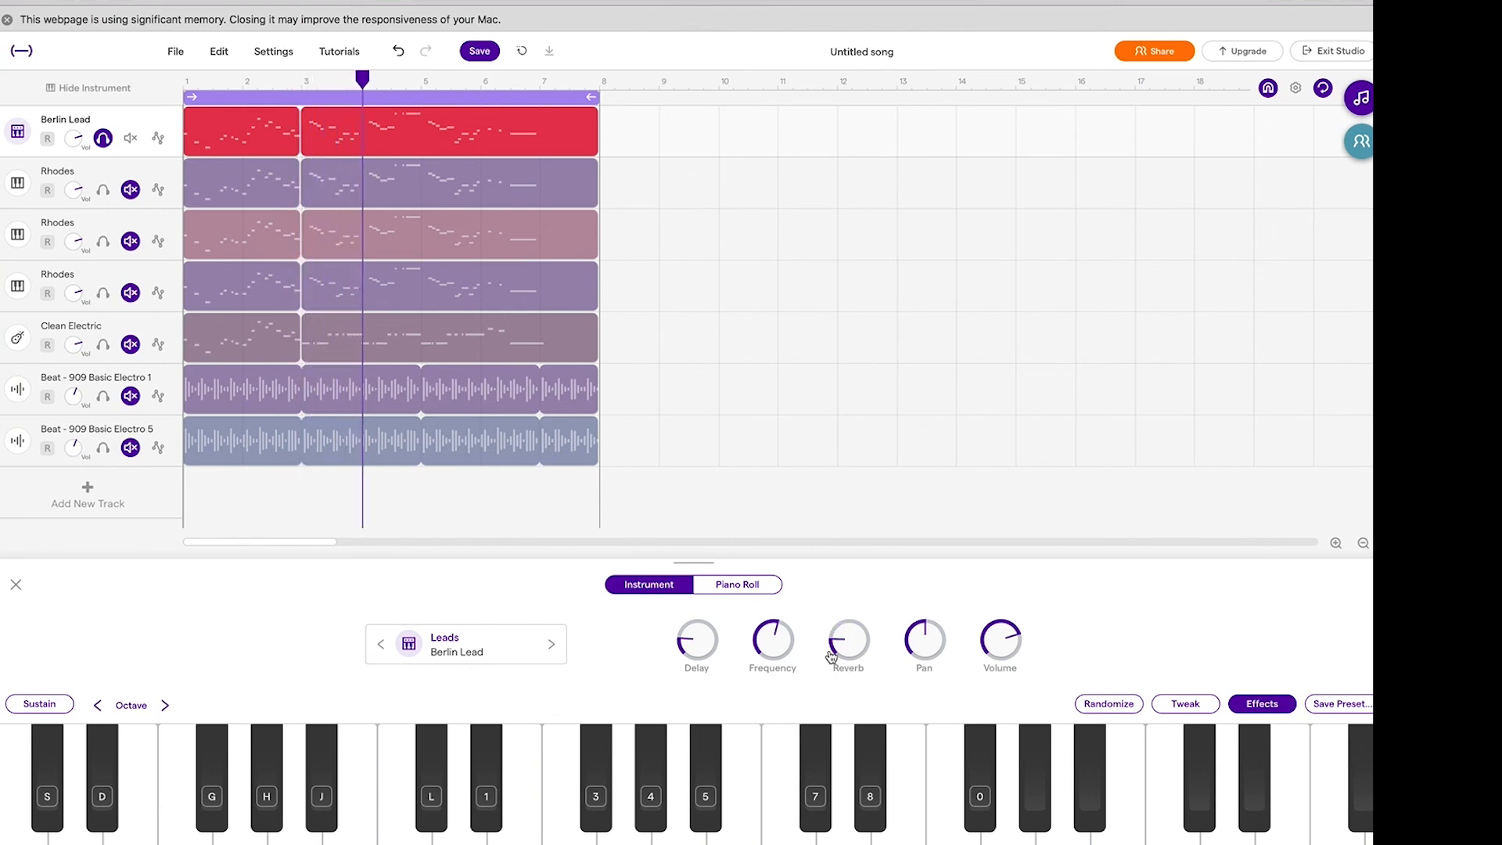